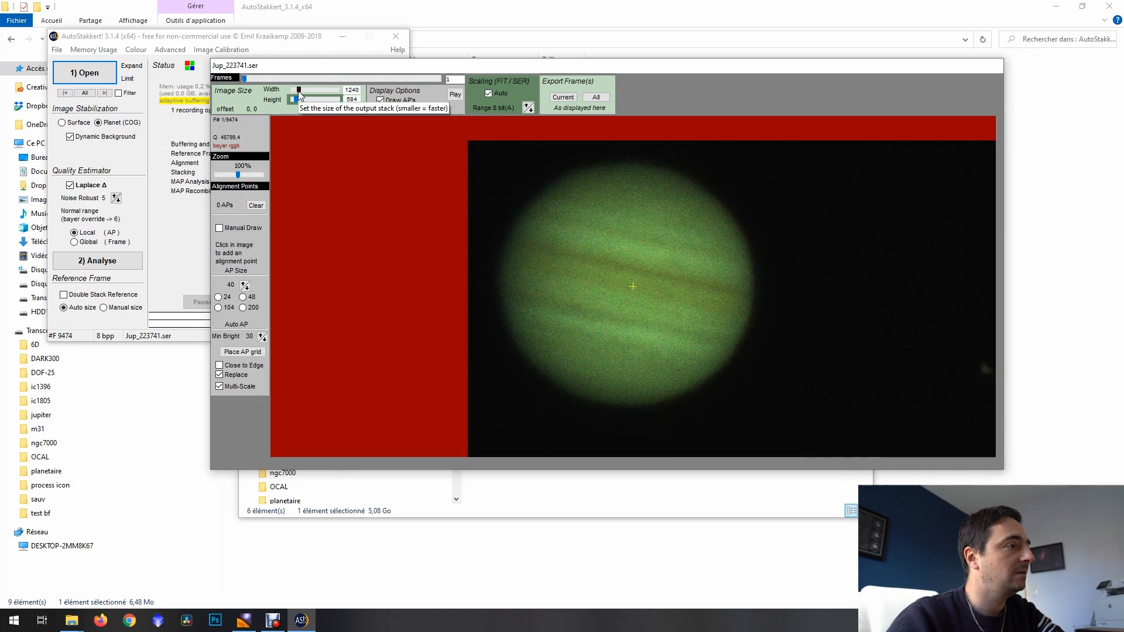
Set the output stack's width to 1440 and reposition the frame window
{"action": "left_click_drag", "start_coordinate": [298, 91], "coordinate": [300, 92]}
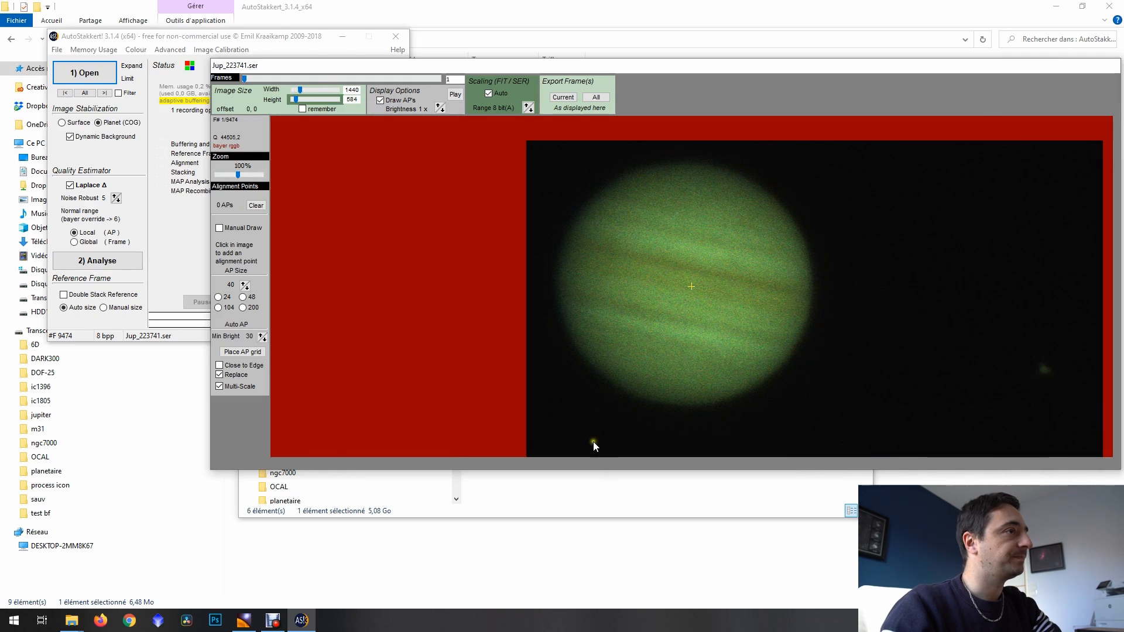
{"action": "left_click_drag", "start_coordinate": [1076, 66], "coordinate": [1031, 70]}
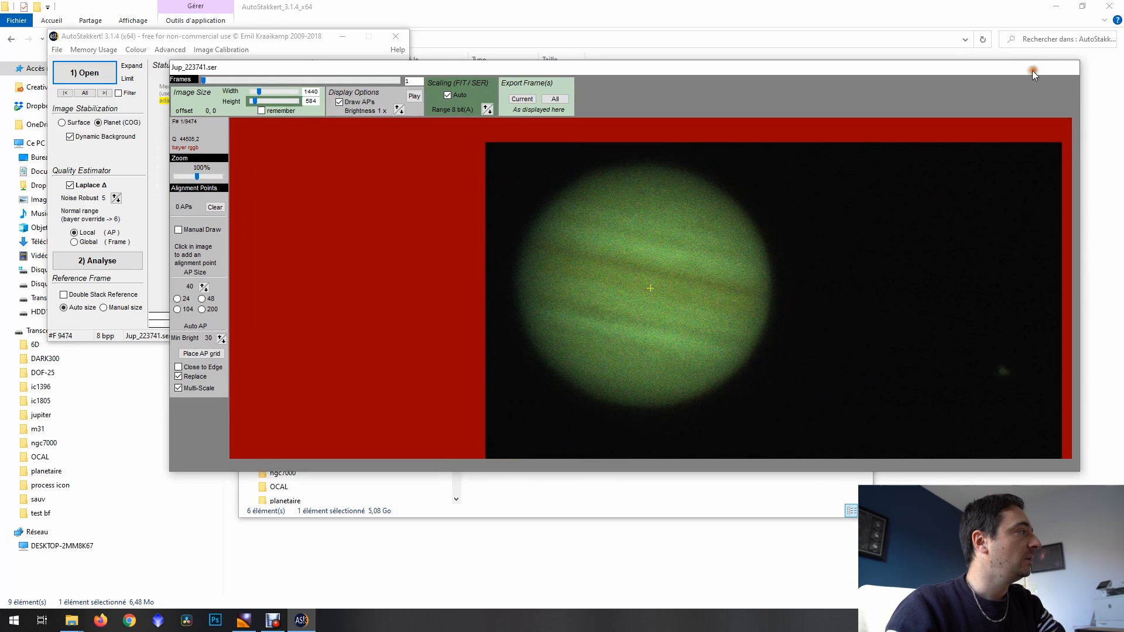
Analyse the quality of the Jupiter recording's frames and scrub through the sorted frames
{"action": "left_click", "coordinate": [274, 36]}
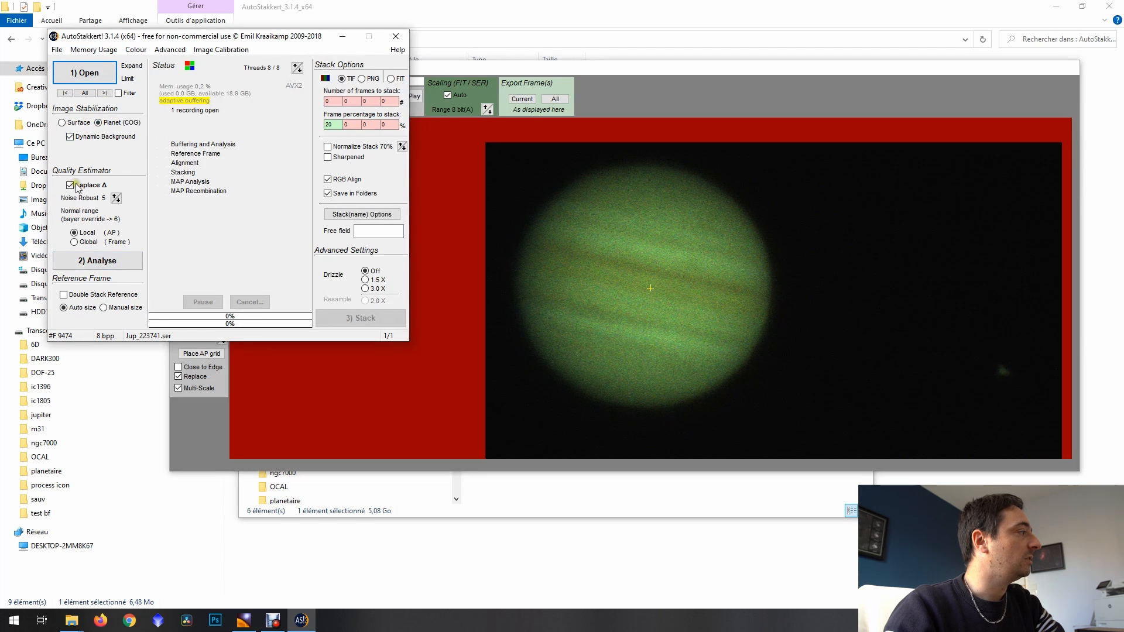
{"action": "left_click", "coordinate": [88, 268]}
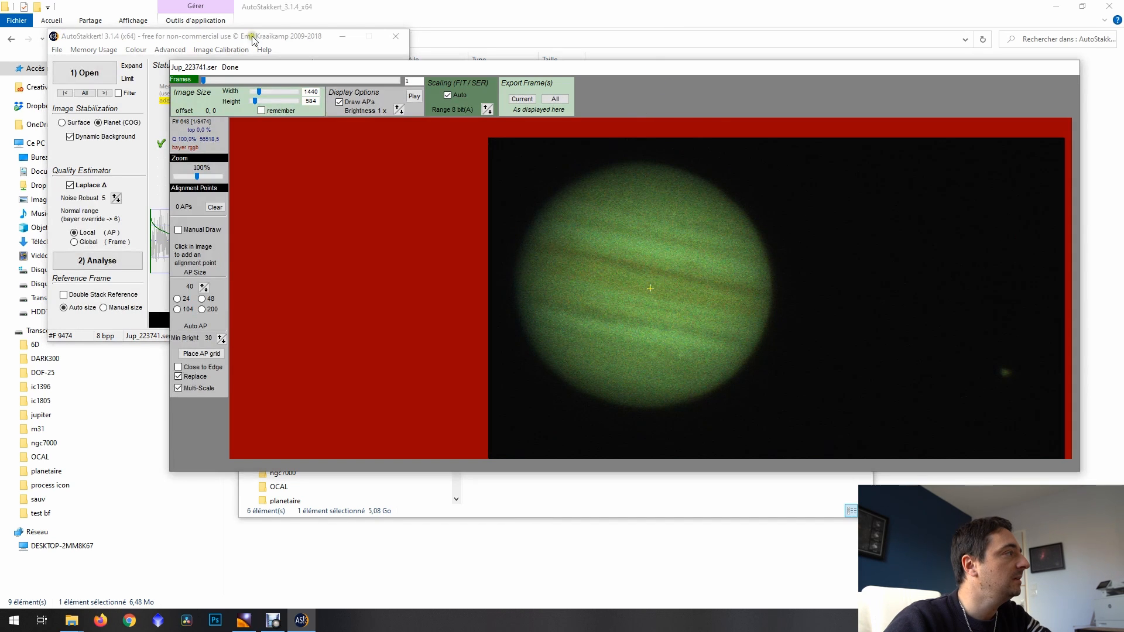
{"action": "left_click_drag", "start_coordinate": [203, 79], "coordinate": [155, 72]}
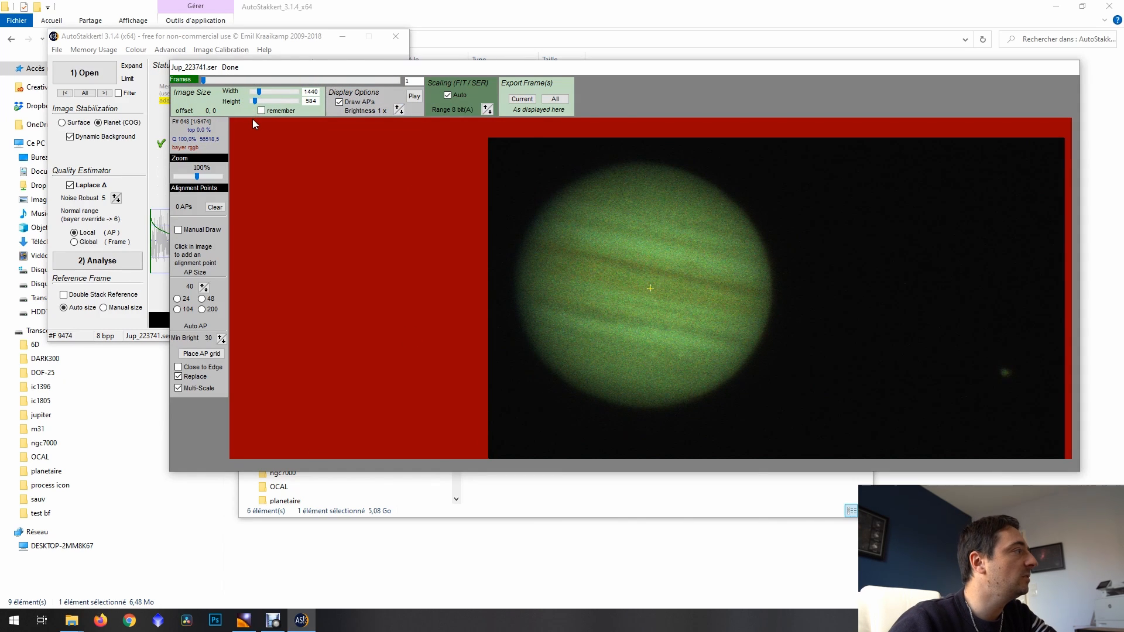
{"action": "mouse_move", "coordinate": [203, 79]}
{"action": "left_mouse_down"}
{"action": "mouse_move", "coordinate": [401, 87]}
{"action": "mouse_move", "coordinate": [202, 81]}
{"action": "left_mouse_up"}
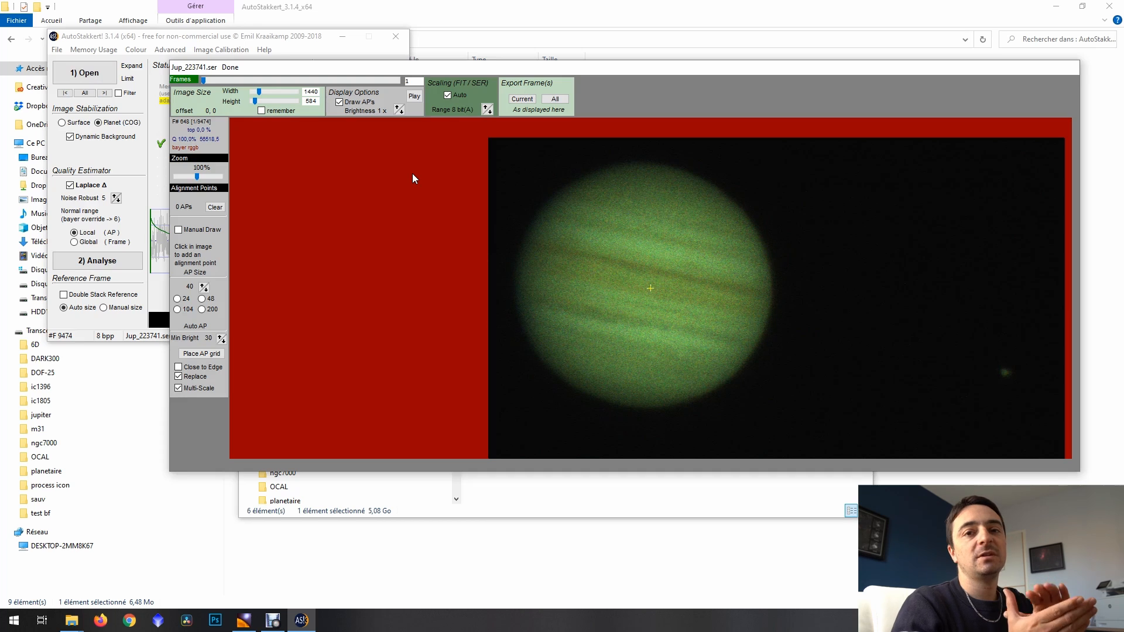
Set the first frame percentage to stack to 25 and keep TIF as the output format
{"action": "left_click", "coordinate": [316, 36]}
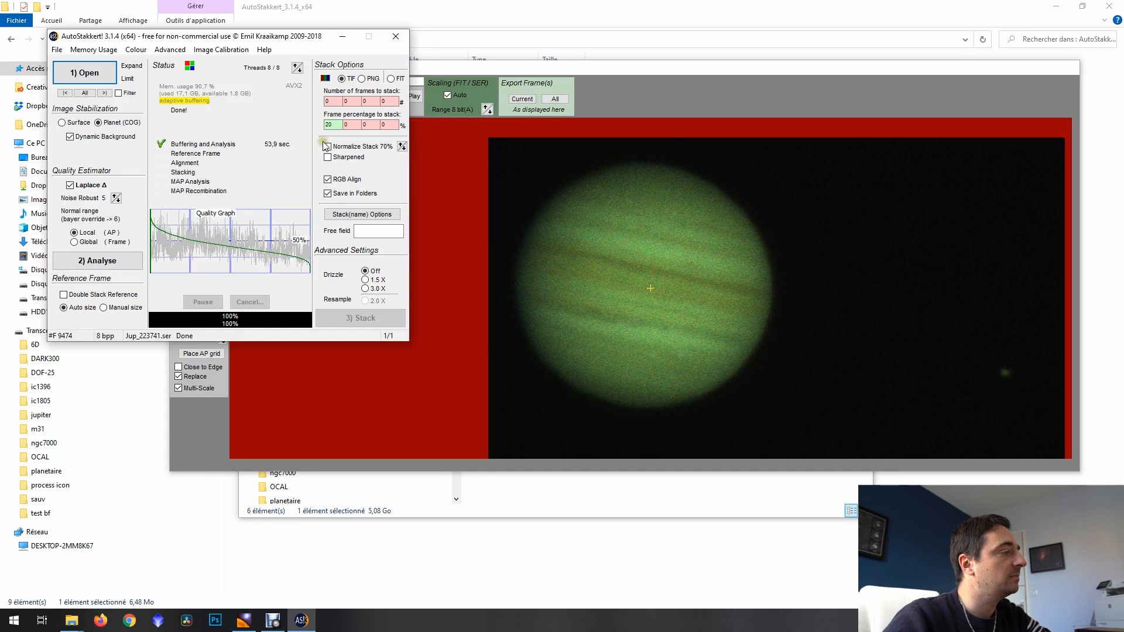
{"action": "double_click", "coordinate": [331, 124]}
{"action": "type", "text": "25"}
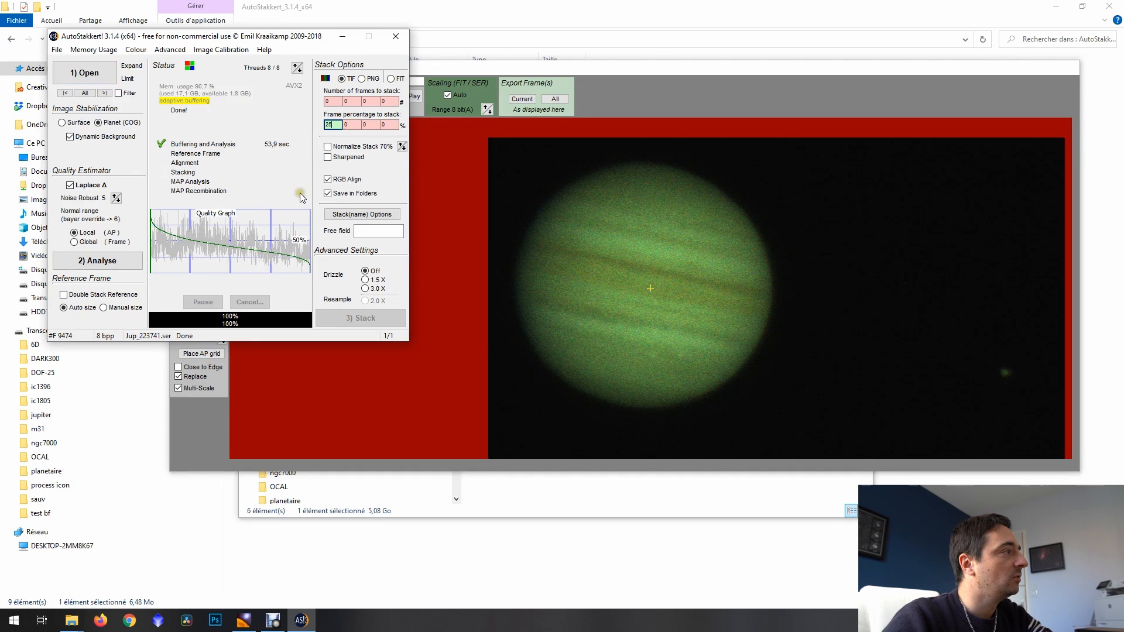
{"action": "left_click", "coordinate": [341, 79]}
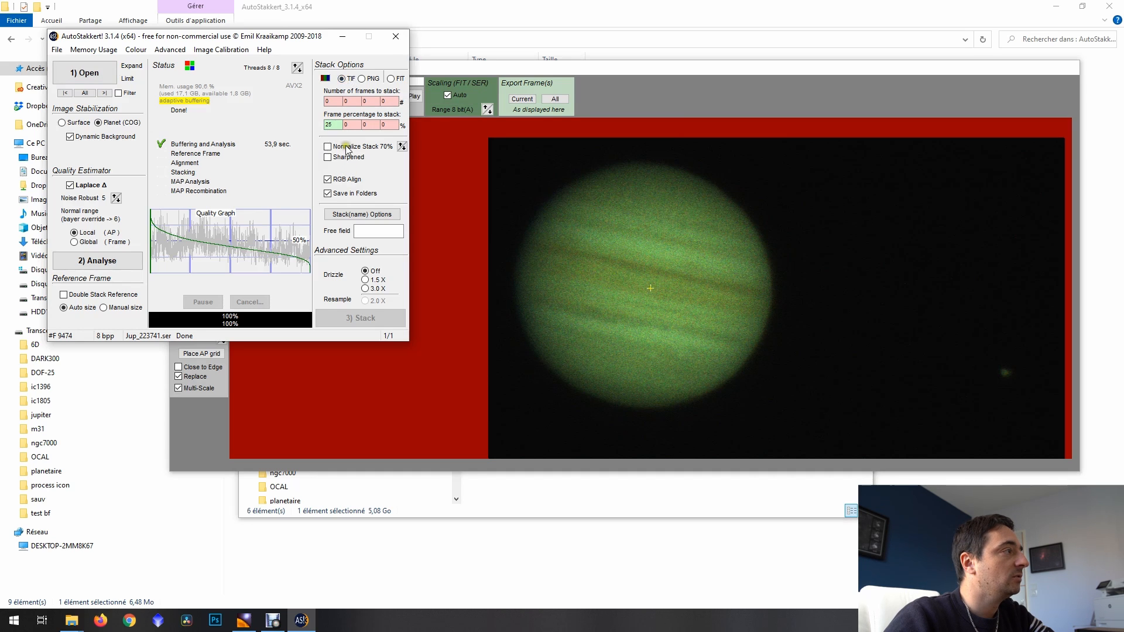
Try adding two extra stacks with frame percentages of 30 and 50, and clear both values
{"action": "left_click", "coordinate": [340, 124]}
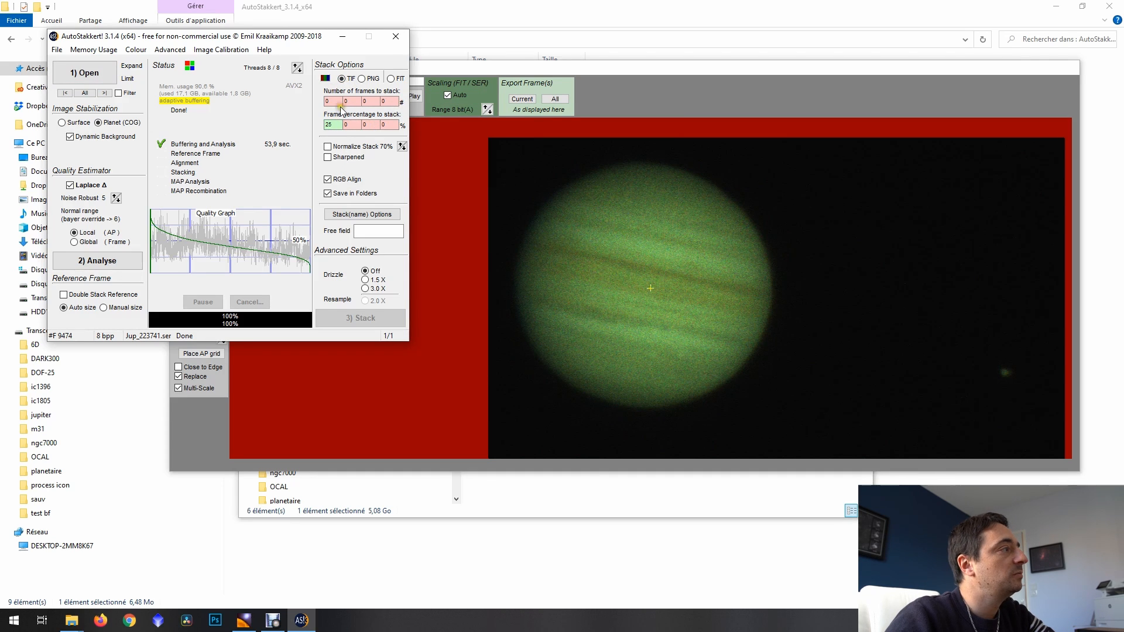
{"action": "left_click", "coordinate": [326, 100]}
{"action": "left_click", "coordinate": [344, 102]}
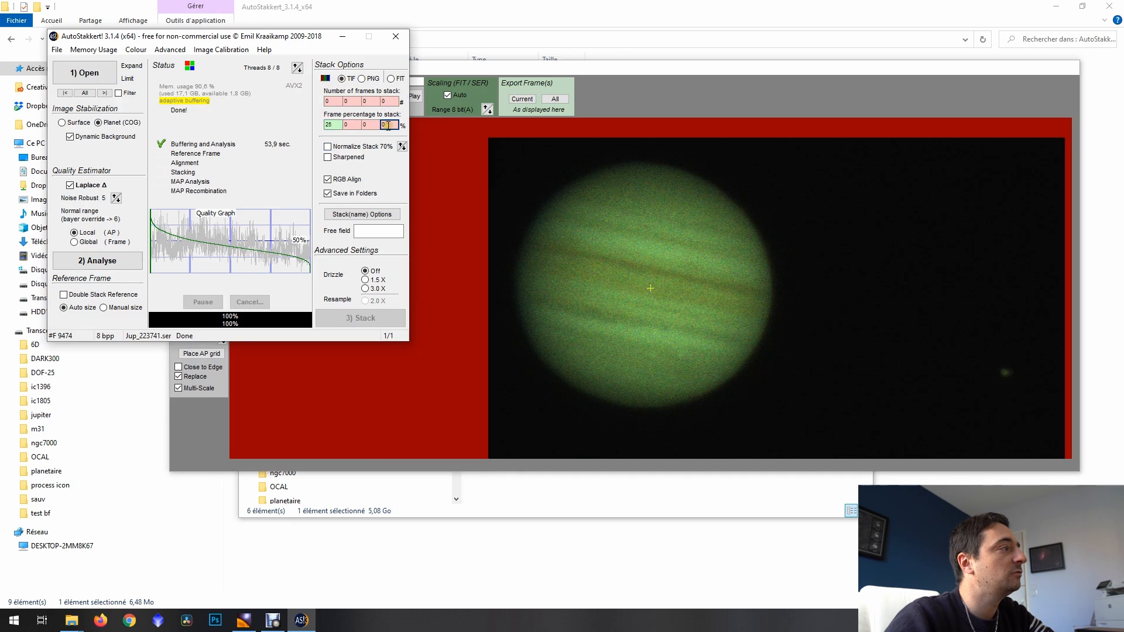
{"action": "left_click", "coordinate": [336, 124]}
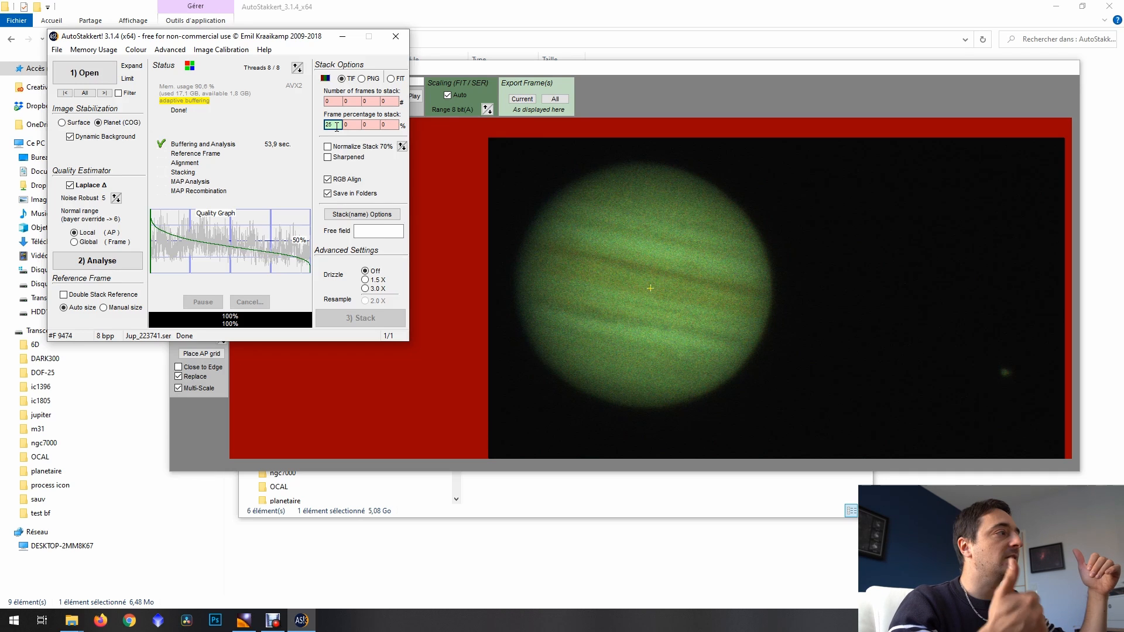
{"action": "key", "text": "Tab"}
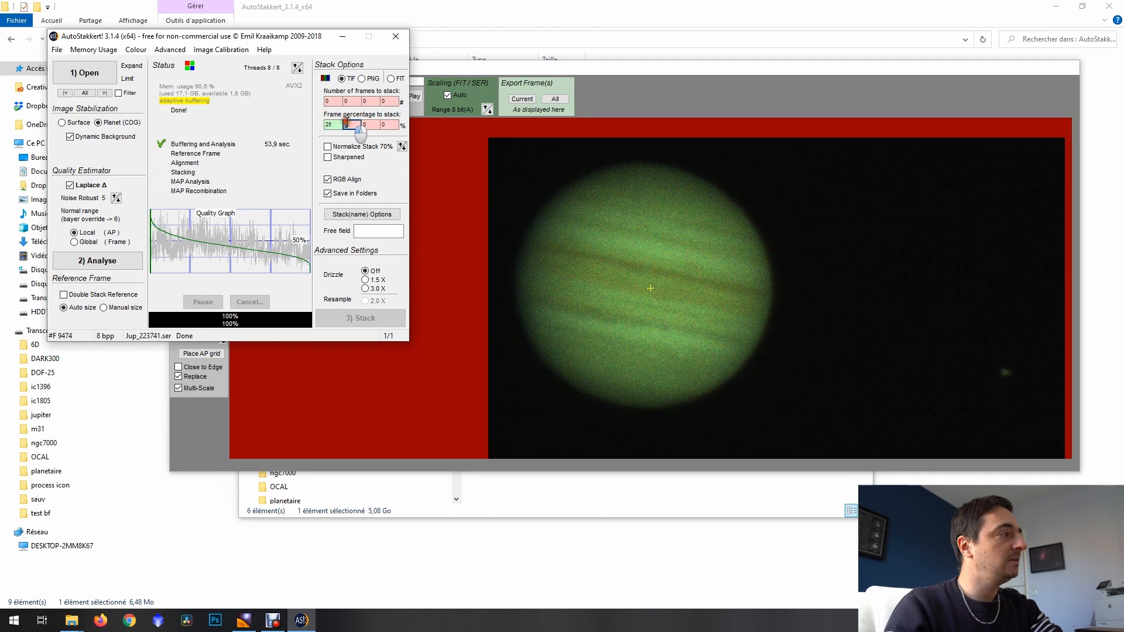
{"action": "type", "text": "33"}
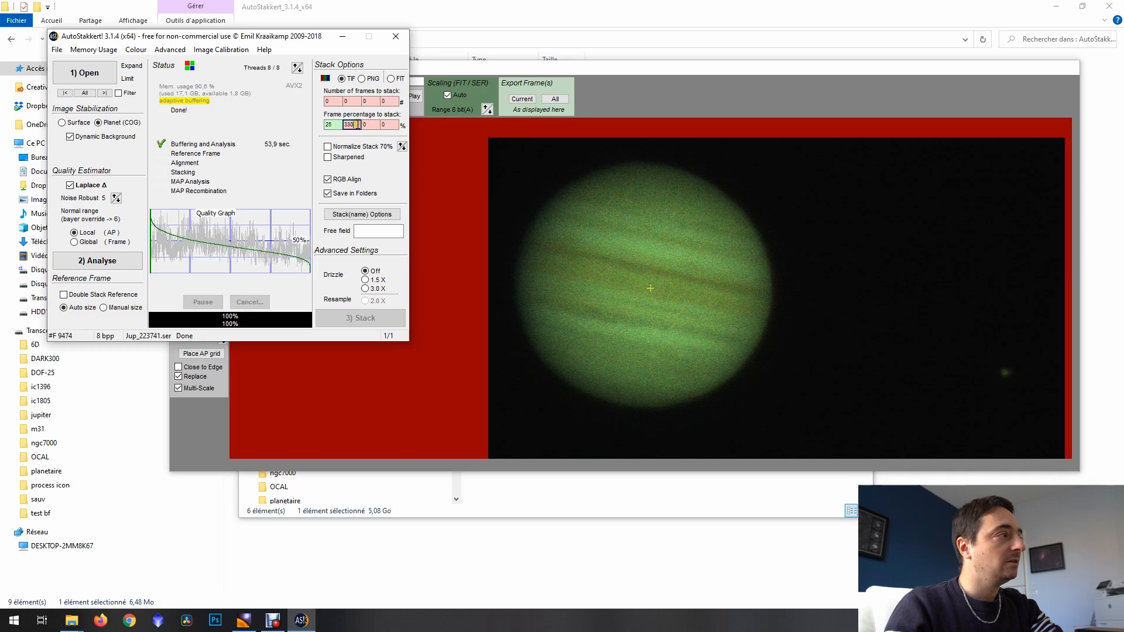
{"action": "type", "text": "0"}
{"action": "key", "text": "Tab"}
{"action": "type", "text": "50"}
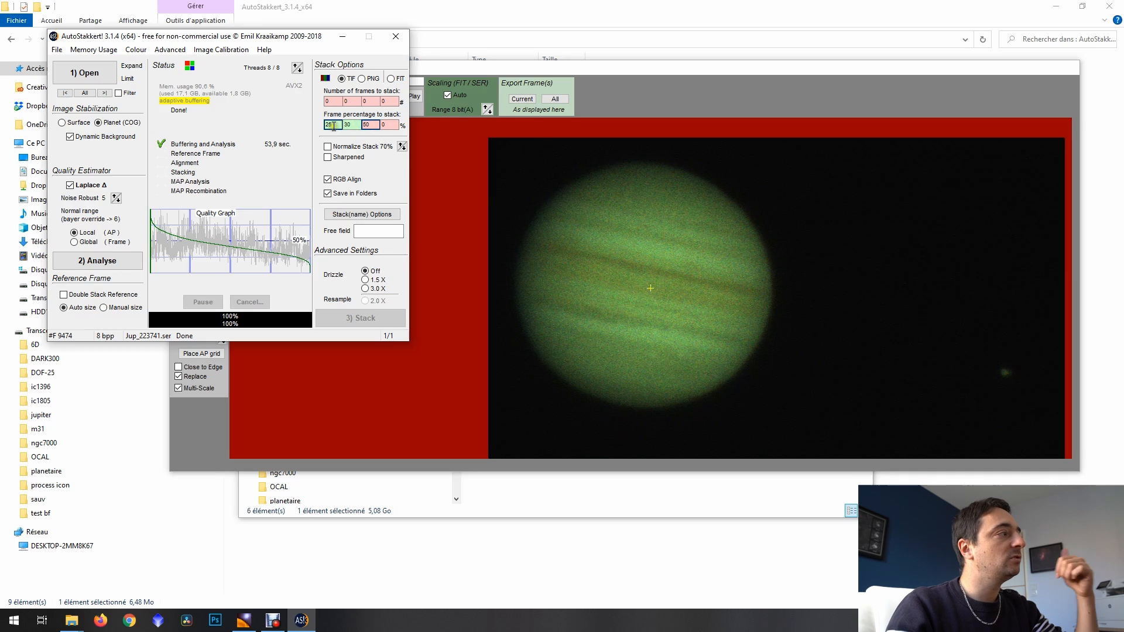
{"action": "left_click", "coordinate": [334, 125]}
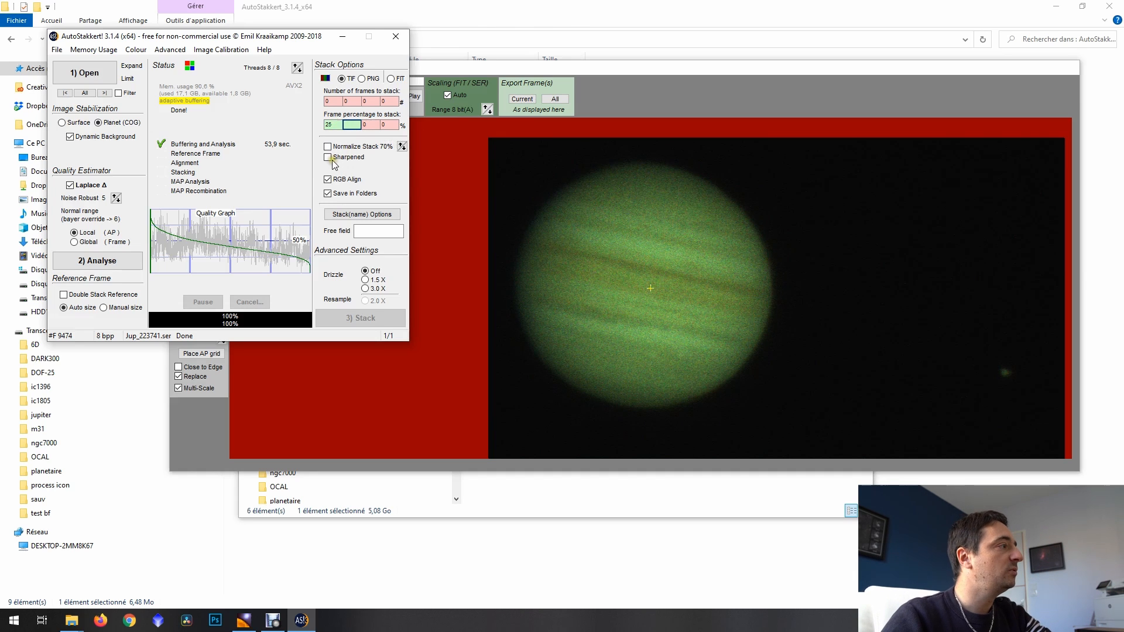
{"action": "left_click", "coordinate": [319, 194]}
{"action": "left_click", "coordinate": [273, 32]}
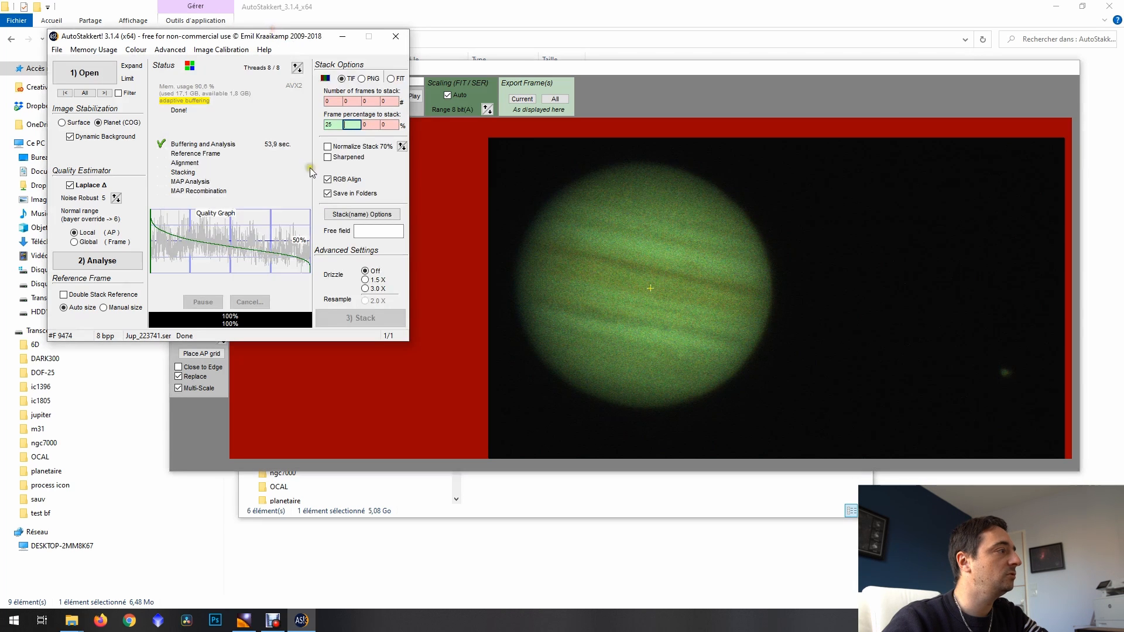
Try placing individual alignment points by hand along Jupiter's cloud bands, and clear them all
{"action": "left_click", "coordinate": [253, 396]}
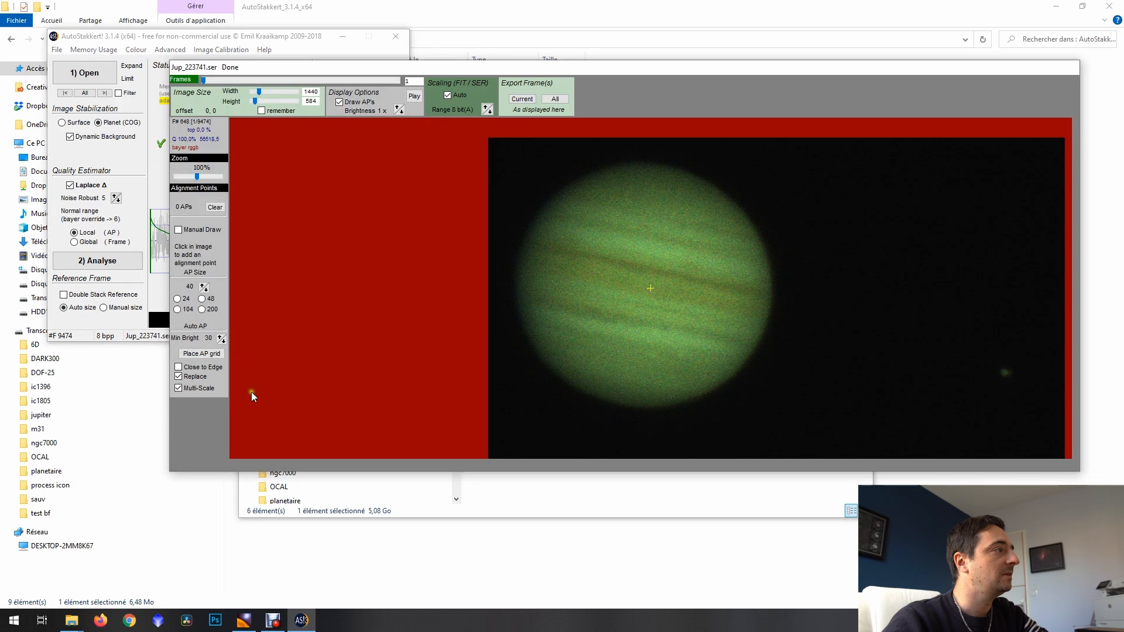
{"action": "left_click_drag", "start_coordinate": [437, 68], "coordinate": [418, 78]}
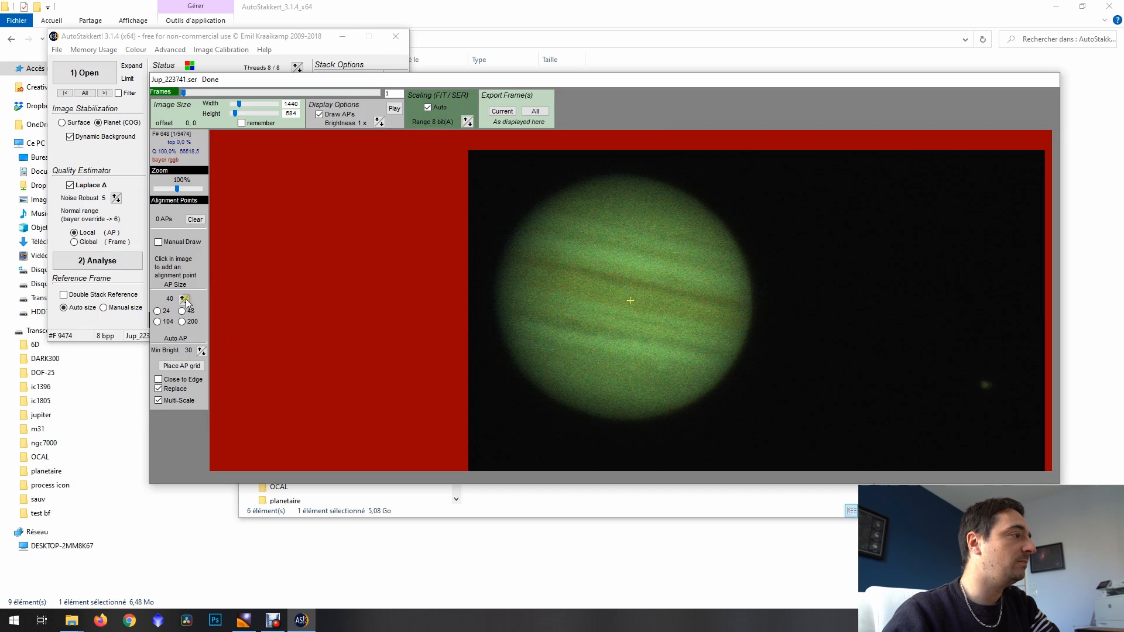
{"action": "left_click", "coordinate": [602, 278]}
{"action": "left_click", "coordinate": [624, 278]}
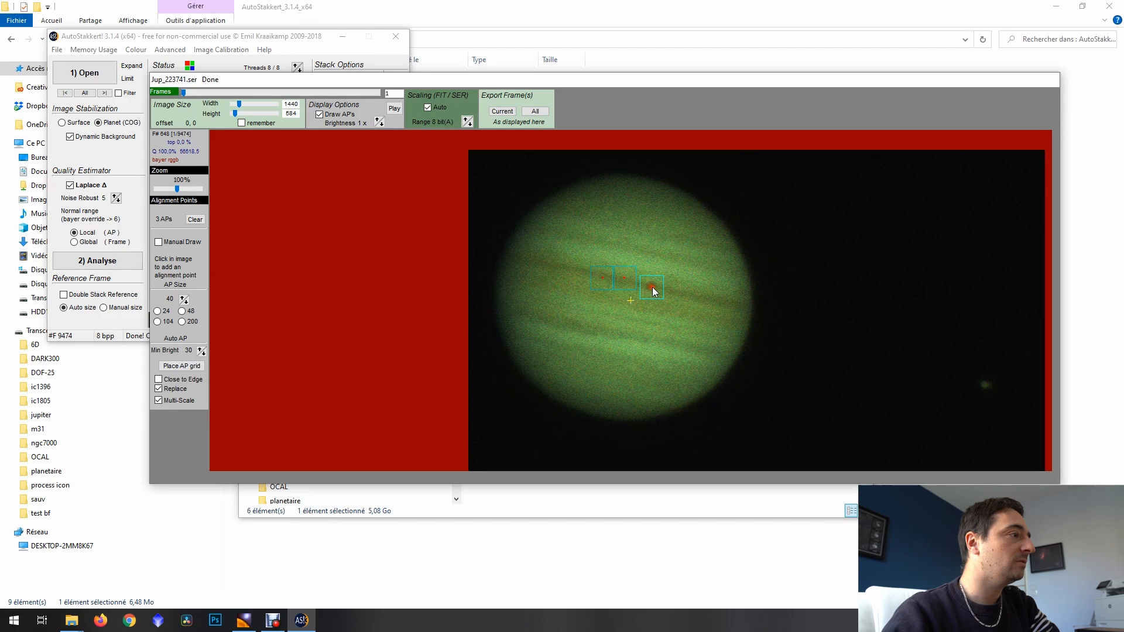
{"action": "left_click", "coordinate": [627, 251]}
{"action": "left_click", "coordinate": [603, 243]}
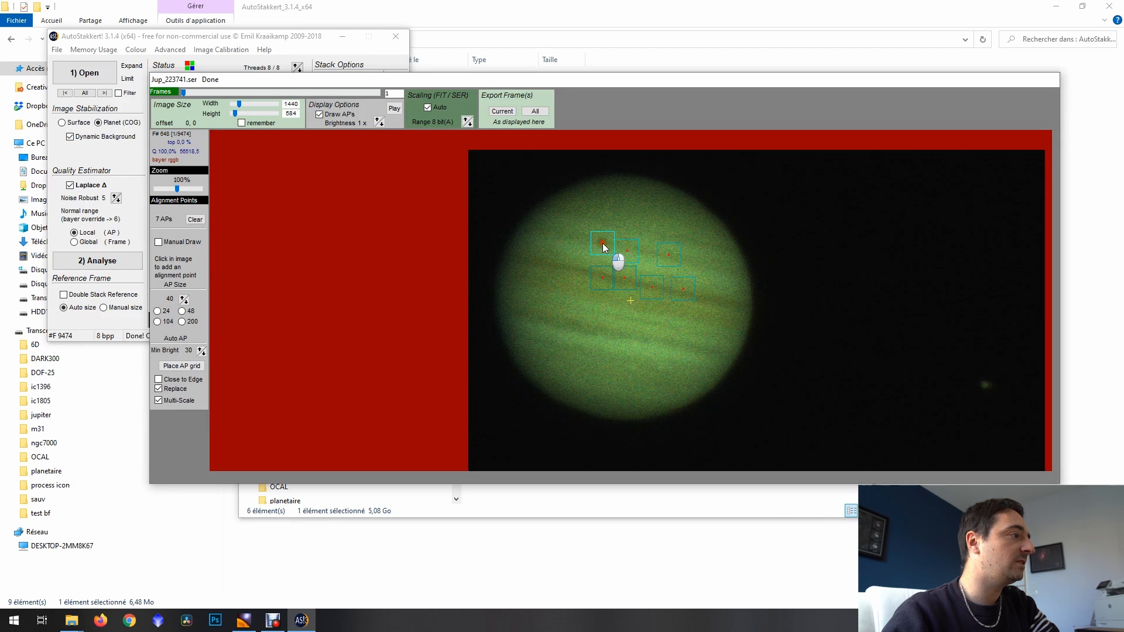
{"action": "left_click", "coordinate": [550, 263]}
{"action": "left_click", "coordinate": [550, 281]}
{"action": "left_click", "coordinate": [553, 306]}
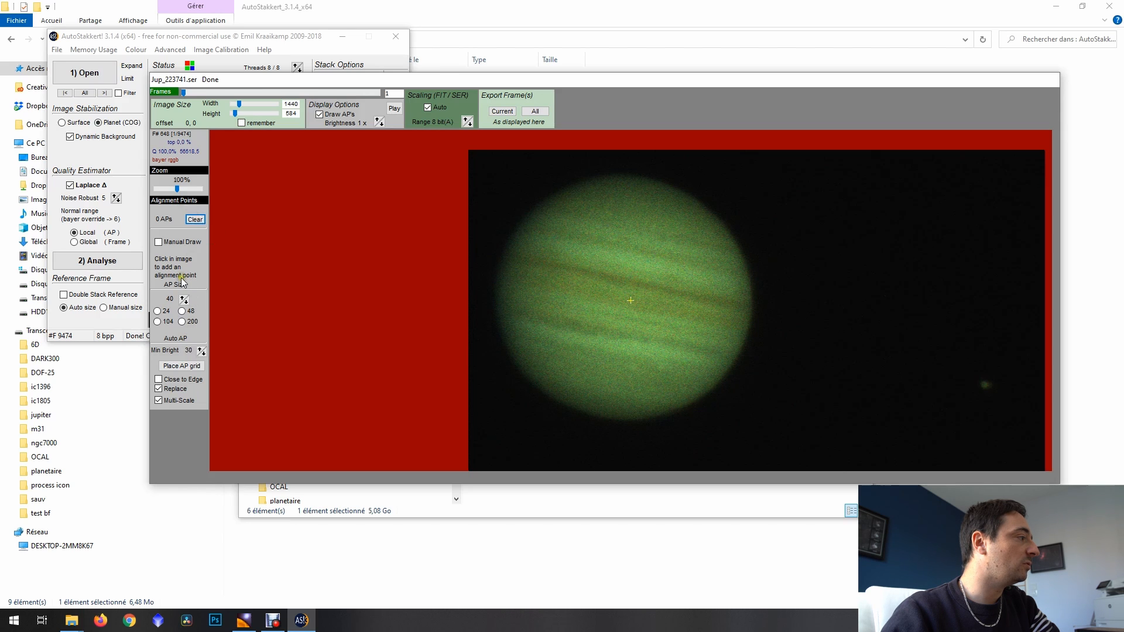
Place an automatic alignment point grid over Jupiter and stack the recording's frames
{"action": "left_click", "coordinate": [191, 367]}
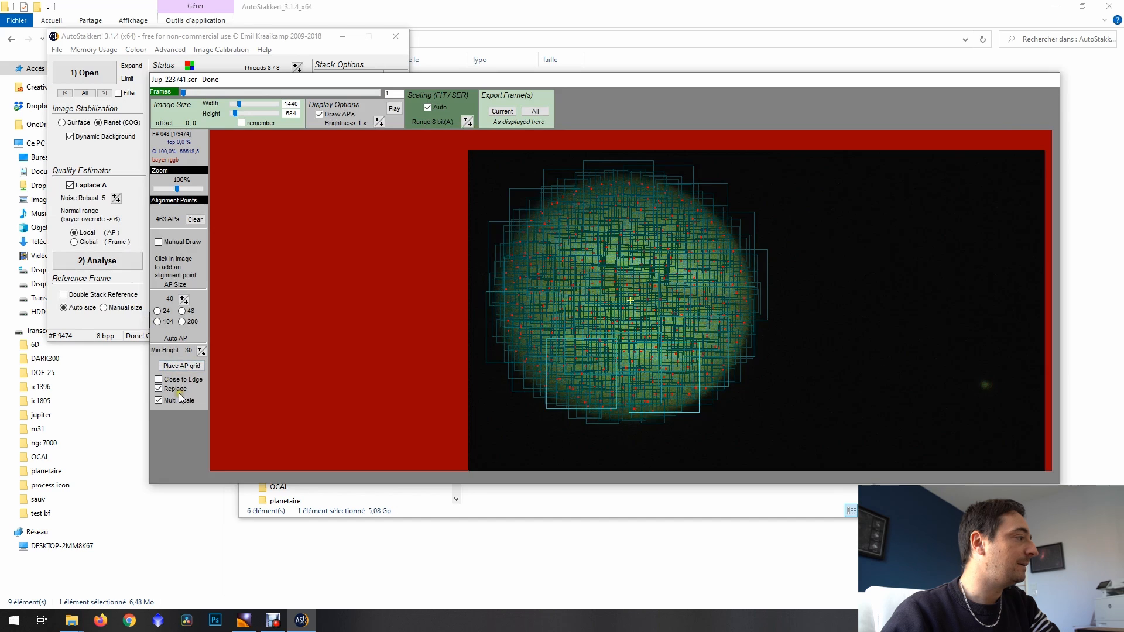
{"action": "left_click", "coordinate": [303, 38]}
{"action": "left_click", "coordinate": [412, 205]}
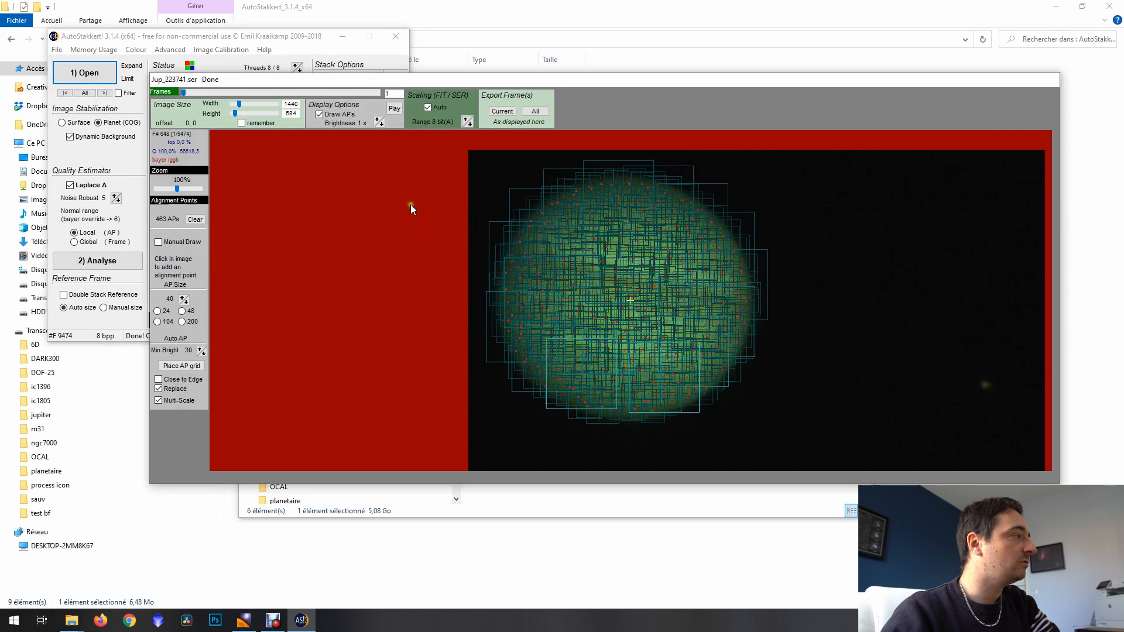
{"action": "left_click", "coordinate": [305, 39]}
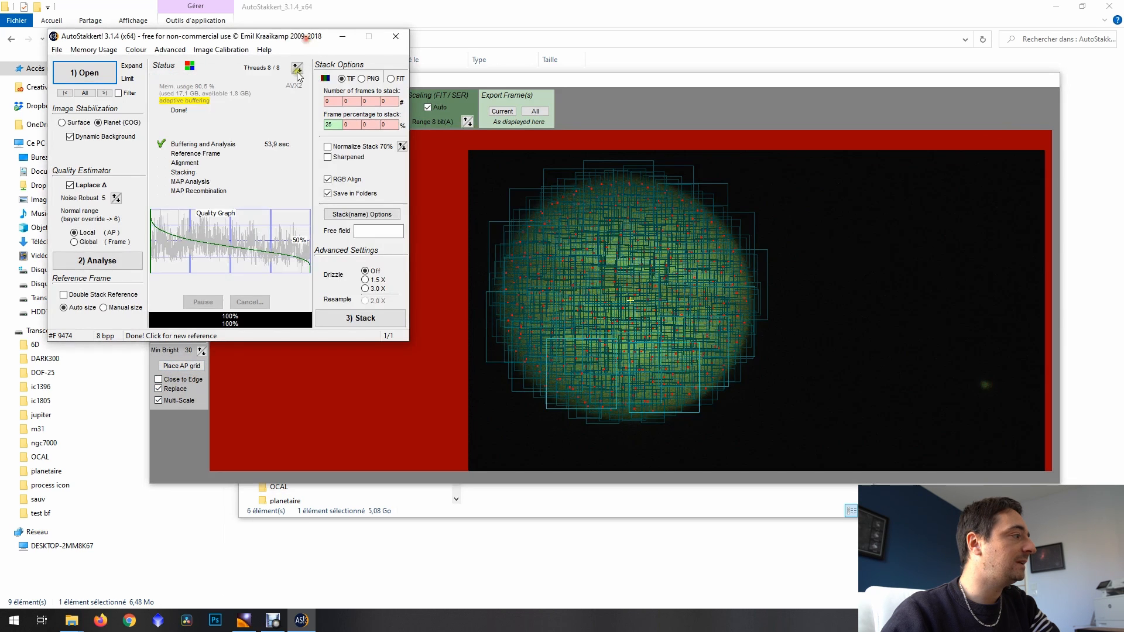
{"action": "left_click", "coordinate": [347, 318]}
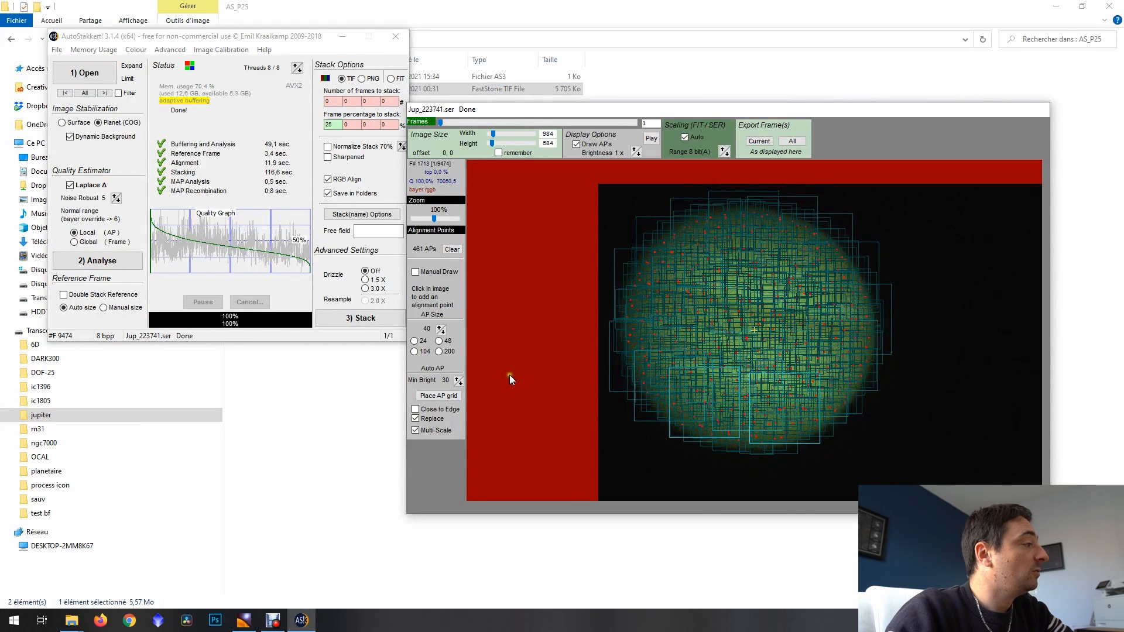
Switch to the AS_P25 folder in File Explorer and open the stacked TIFF Jup_223741_lapl6_ap229
{"action": "left_click", "coordinate": [363, 369]}
{"action": "left_click", "coordinate": [307, 89]}
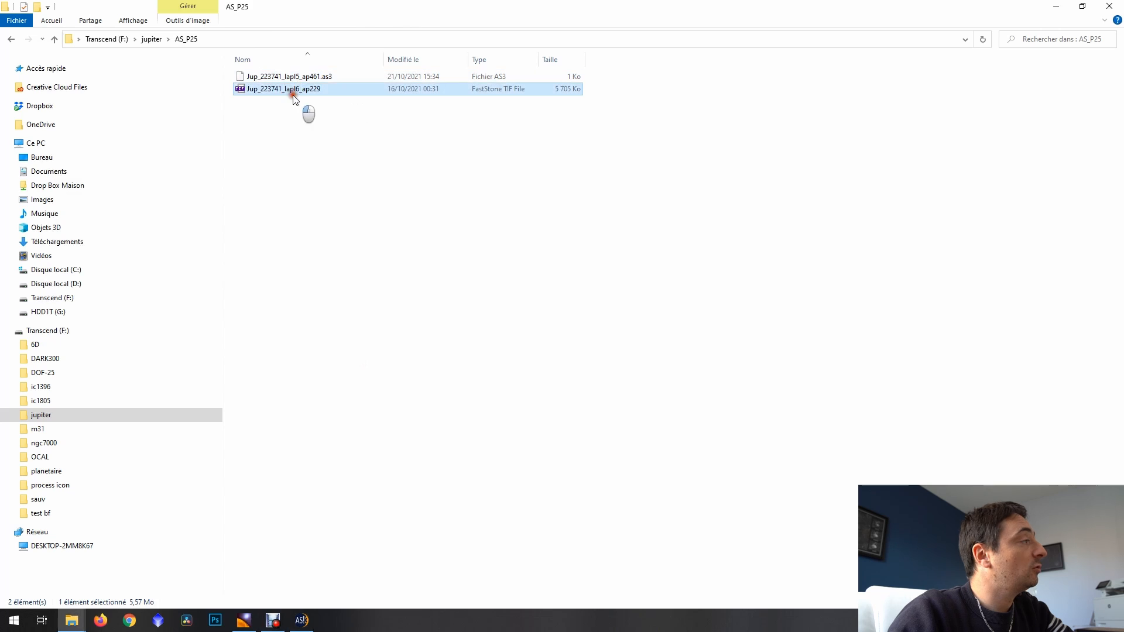
{"action": "double_click", "coordinate": [290, 93]}
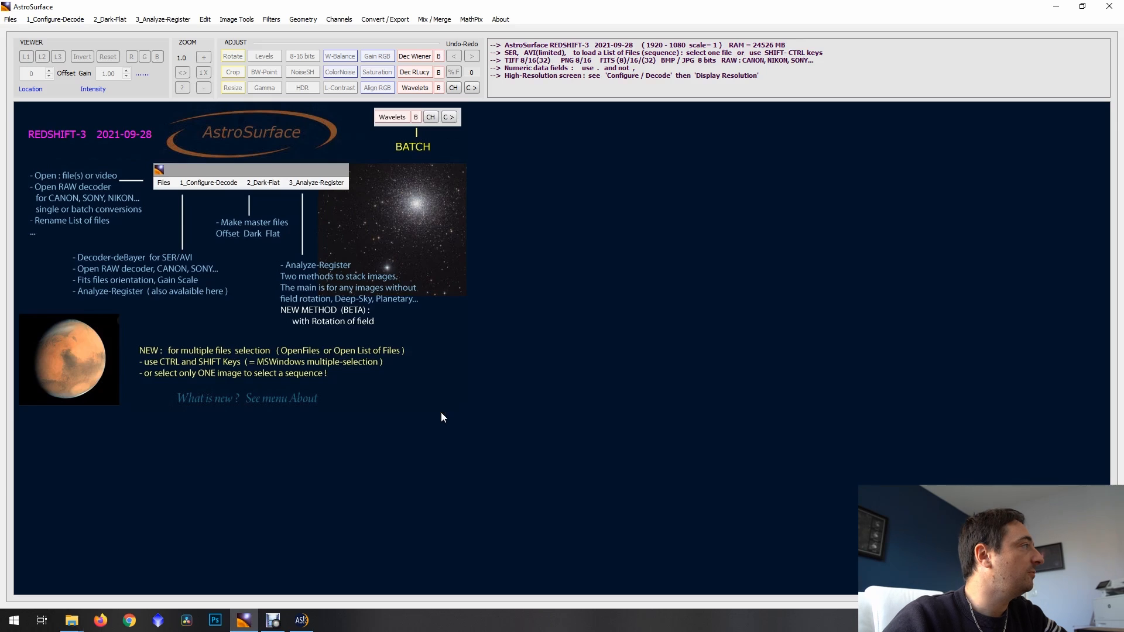
Switch to AstroSurface and open the stacked image Jup_223741_lapl6_ap229.tif
{"action": "left_click", "coordinate": [10, 19]}
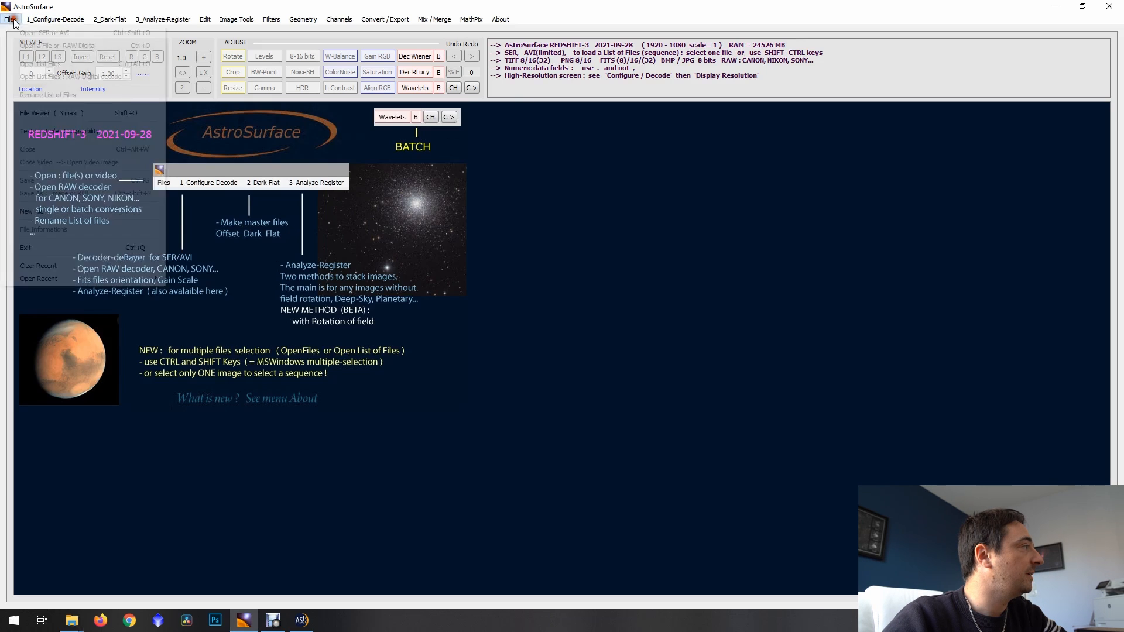
{"action": "left_click", "coordinate": [42, 46]}
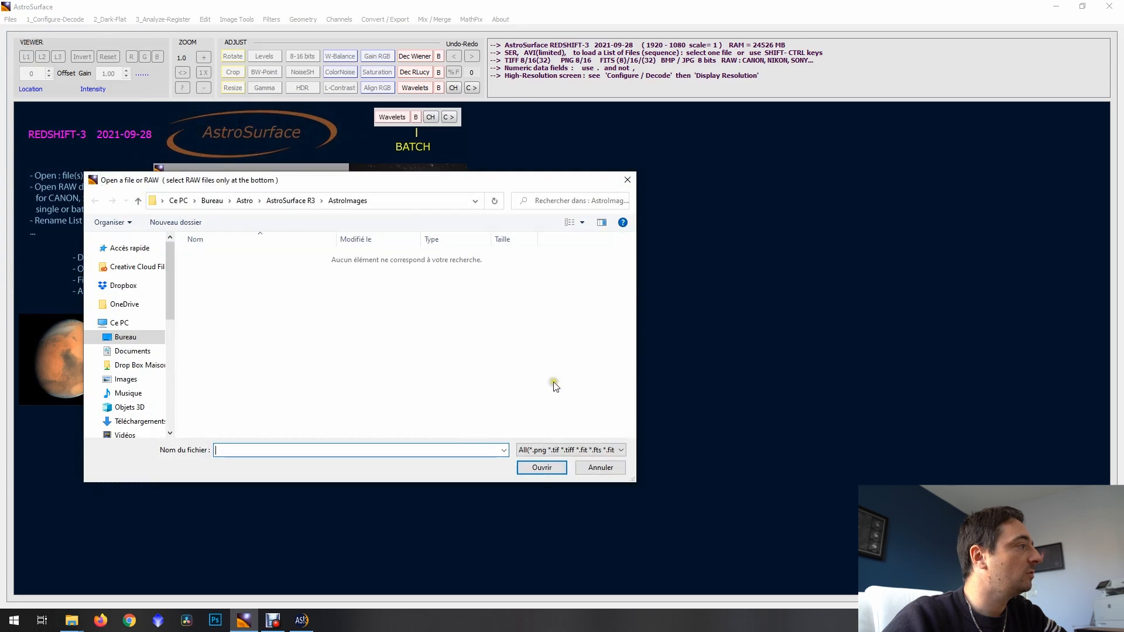
{"action": "scroll", "coordinate": [149, 398], "scroll_direction": "down", "scroll_amount": 1}
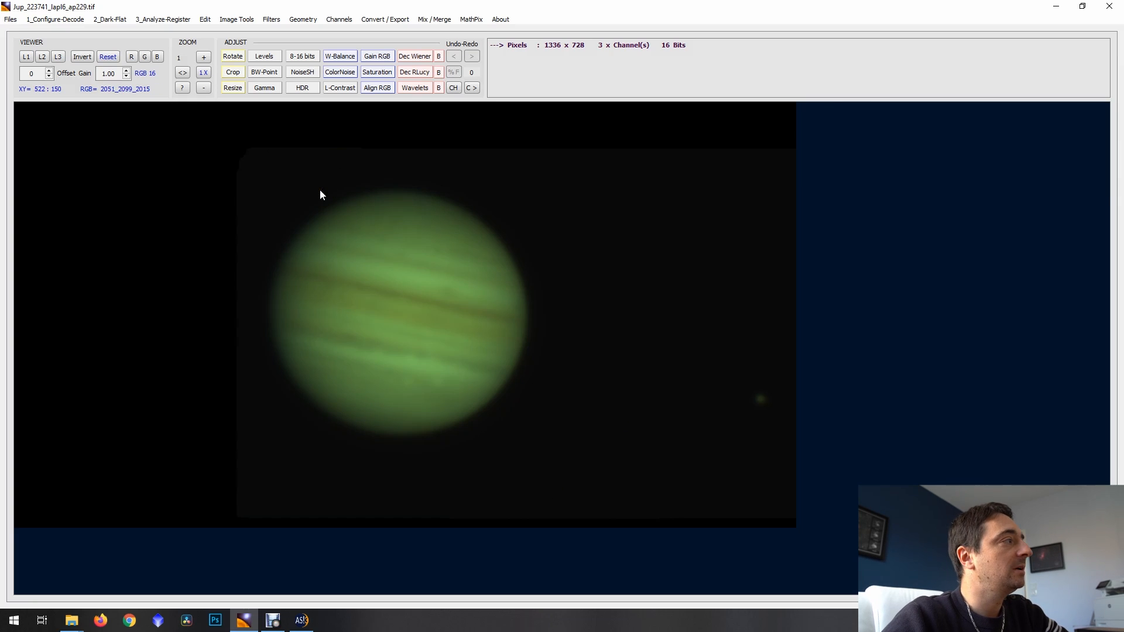
Set the image's black level with the median method from a small background sample just below and beside Jupiter
{"action": "left_click", "coordinate": [265, 73]}
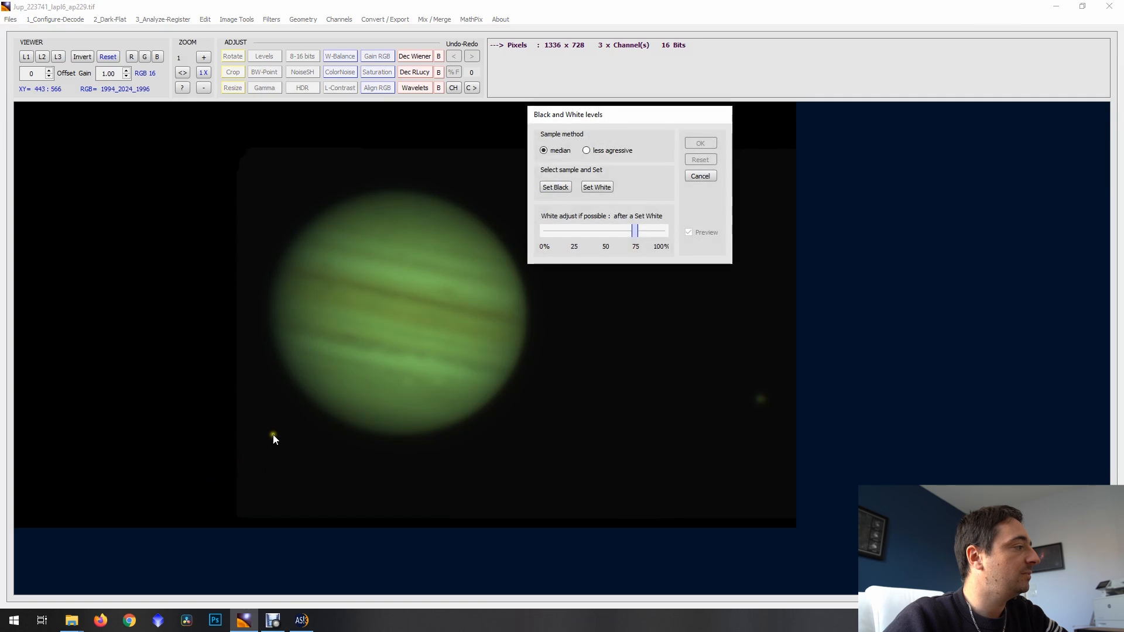
{"action": "left_click_drag", "start_coordinate": [276, 432], "coordinate": [291, 447]}
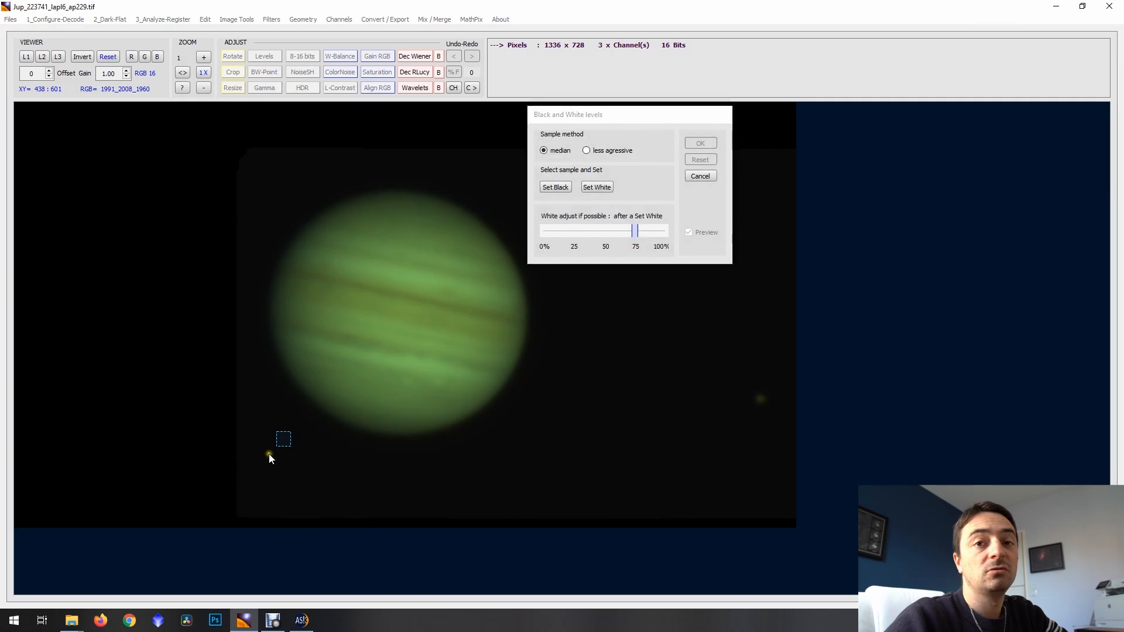
{"action": "left_click", "coordinate": [565, 187]}
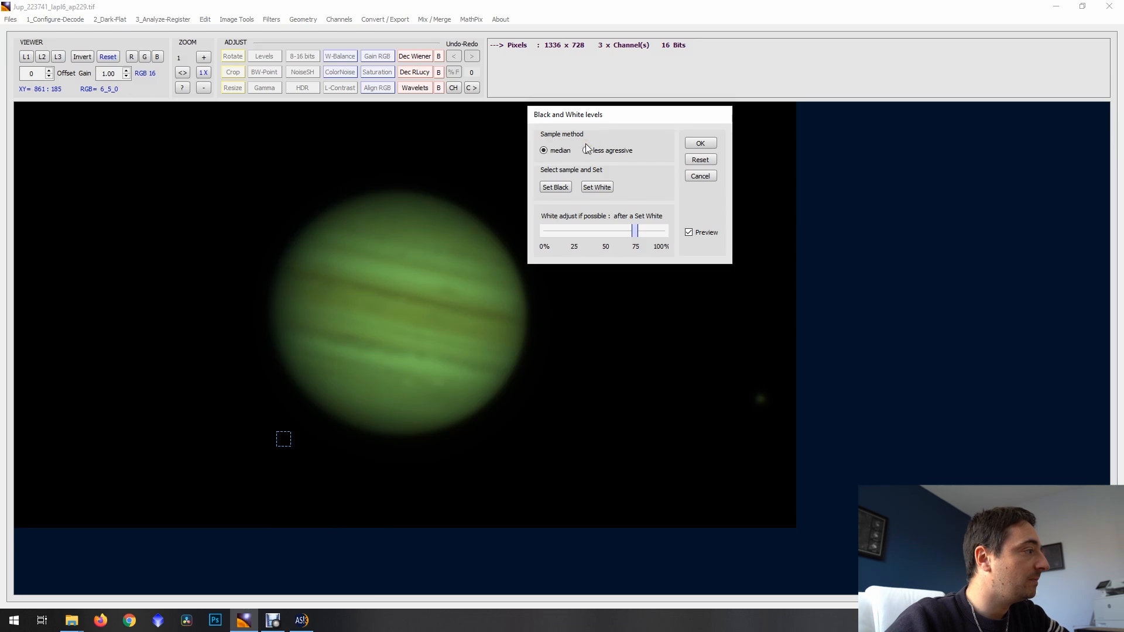
Set the white level from a small sample on Jupiter's bright lower band and apply the black and white levels
{"action": "left_click", "coordinate": [416, 366]}
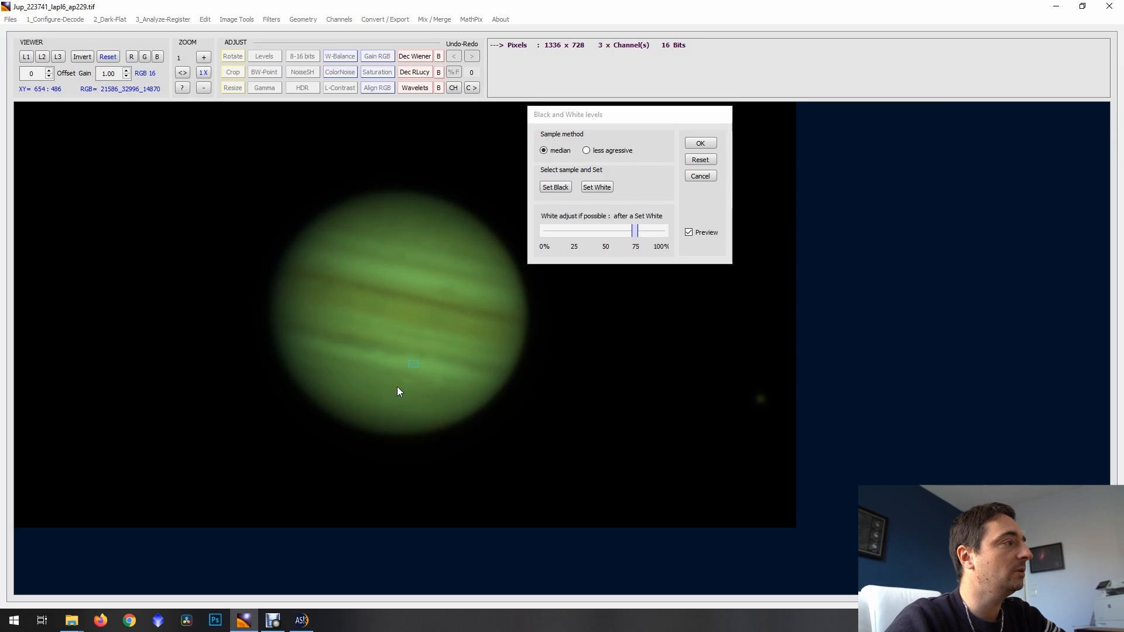
{"action": "left_click", "coordinate": [605, 190]}
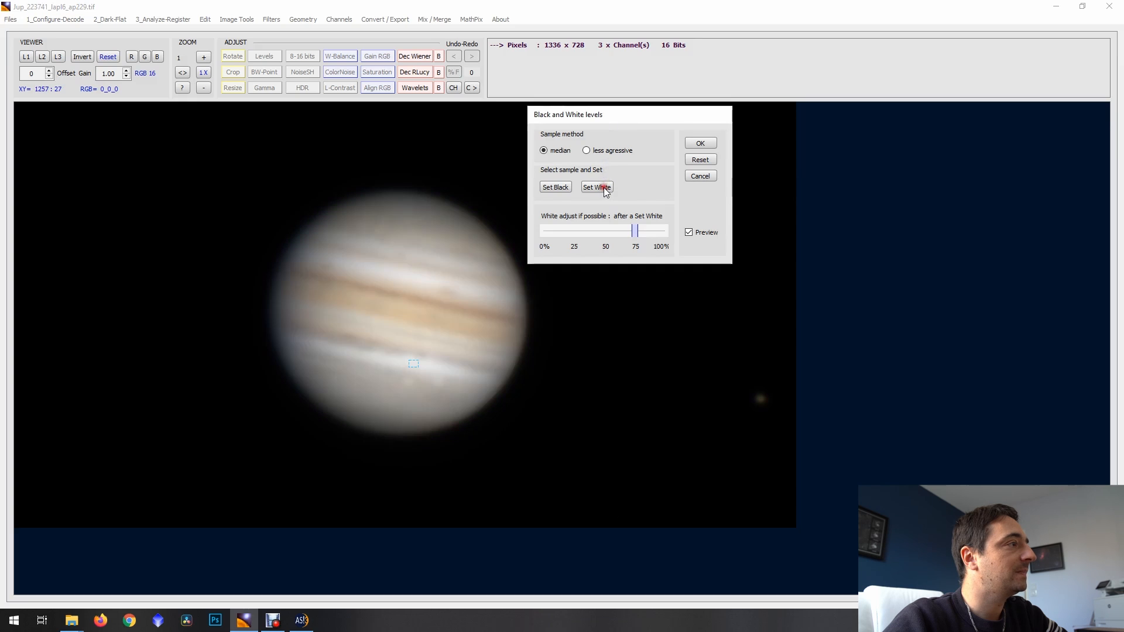
{"action": "left_click", "coordinate": [702, 142]}
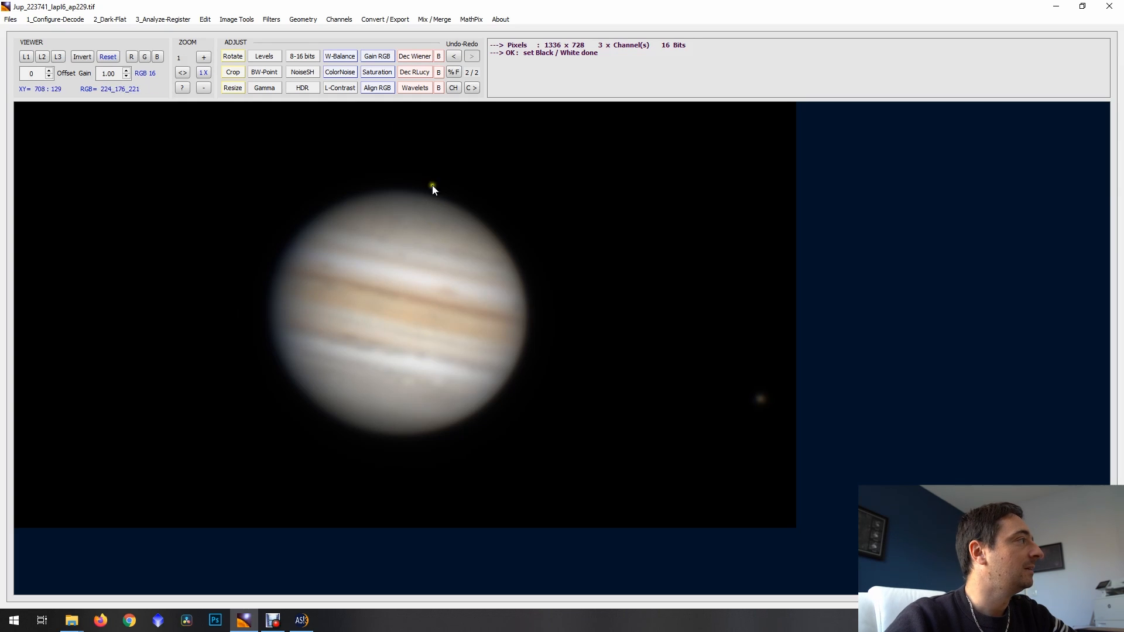
Open Wavelets-Deconvolution, draw a processing region around Jupiter and reset the filter's parameters
{"action": "left_click", "coordinate": [271, 20]}
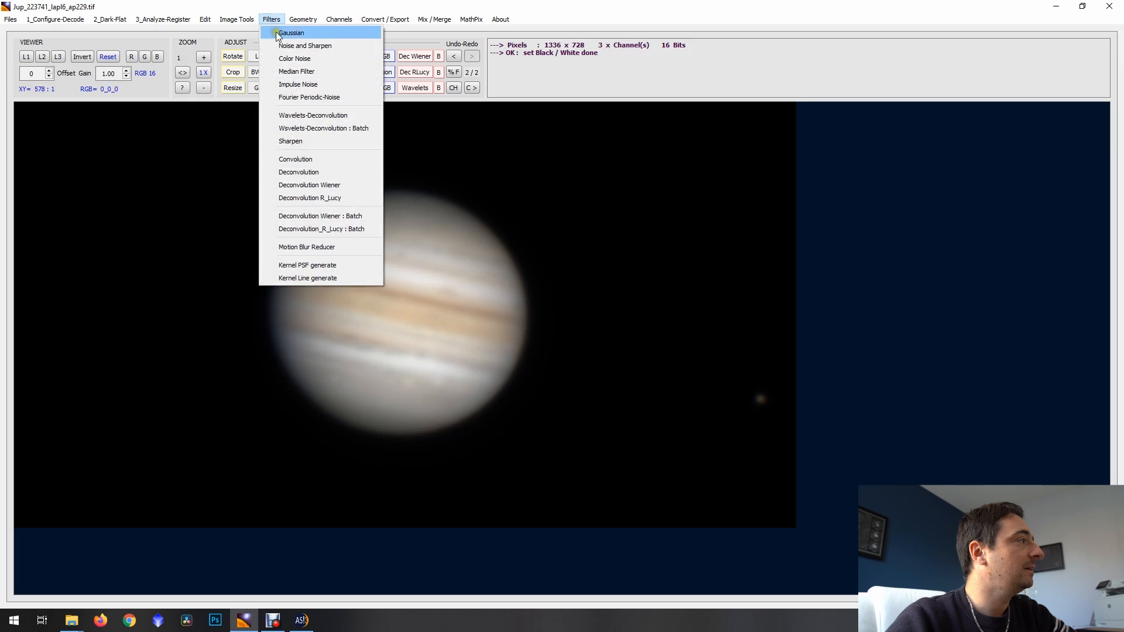
{"action": "left_click", "coordinate": [325, 118]}
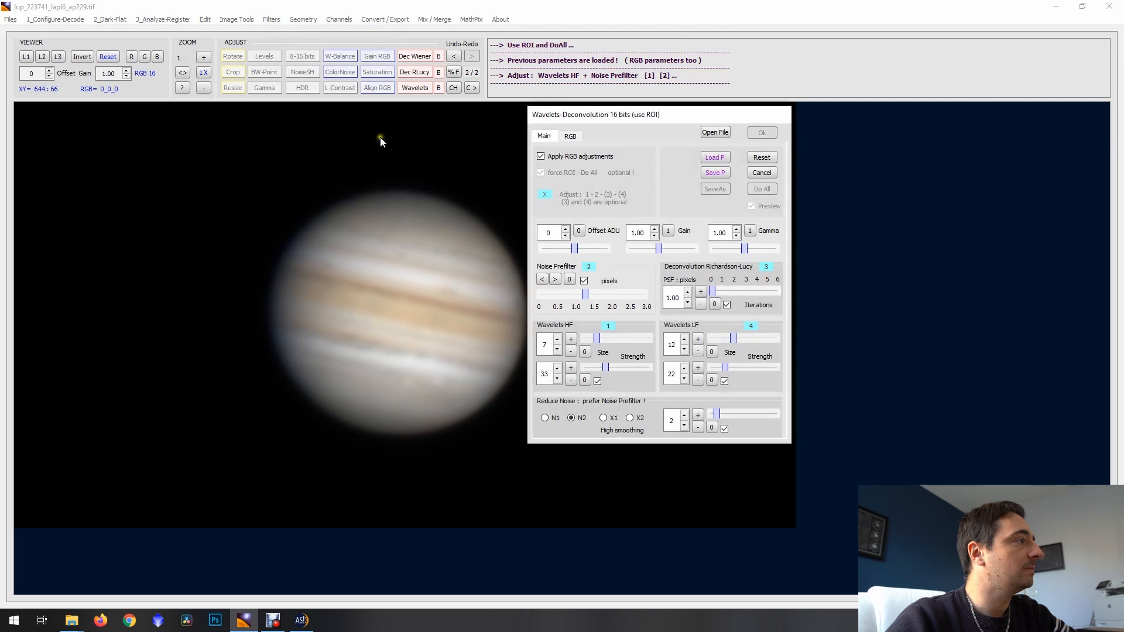
{"action": "left_click_drag", "start_coordinate": [605, 117], "coordinate": [663, 130]}
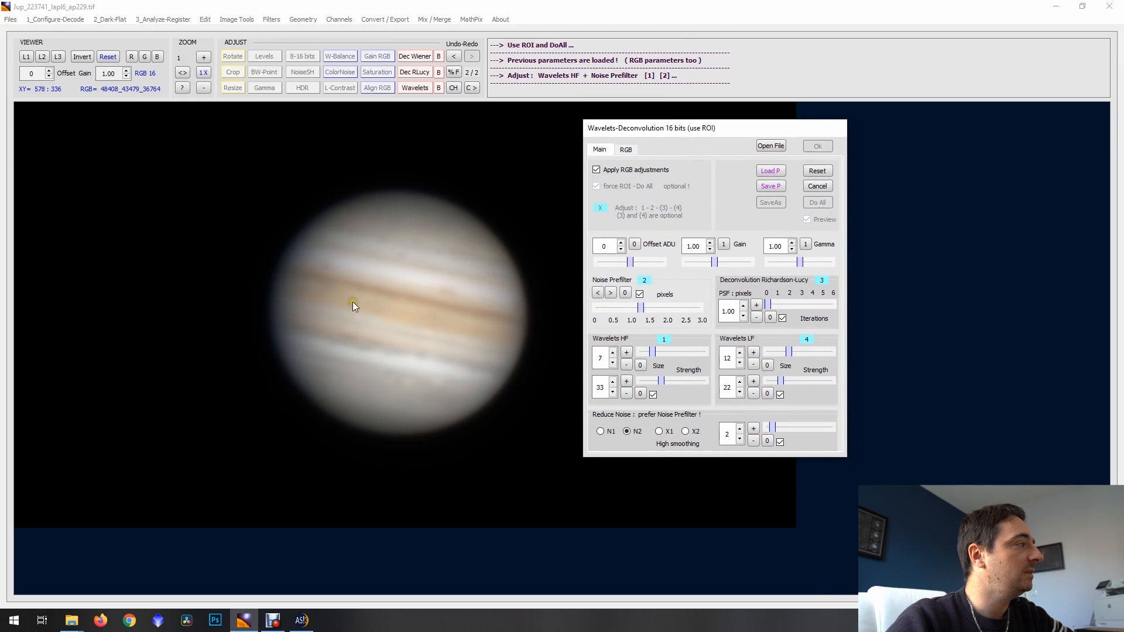
{"action": "left_click_drag", "start_coordinate": [270, 199], "coordinate": [551, 455]}
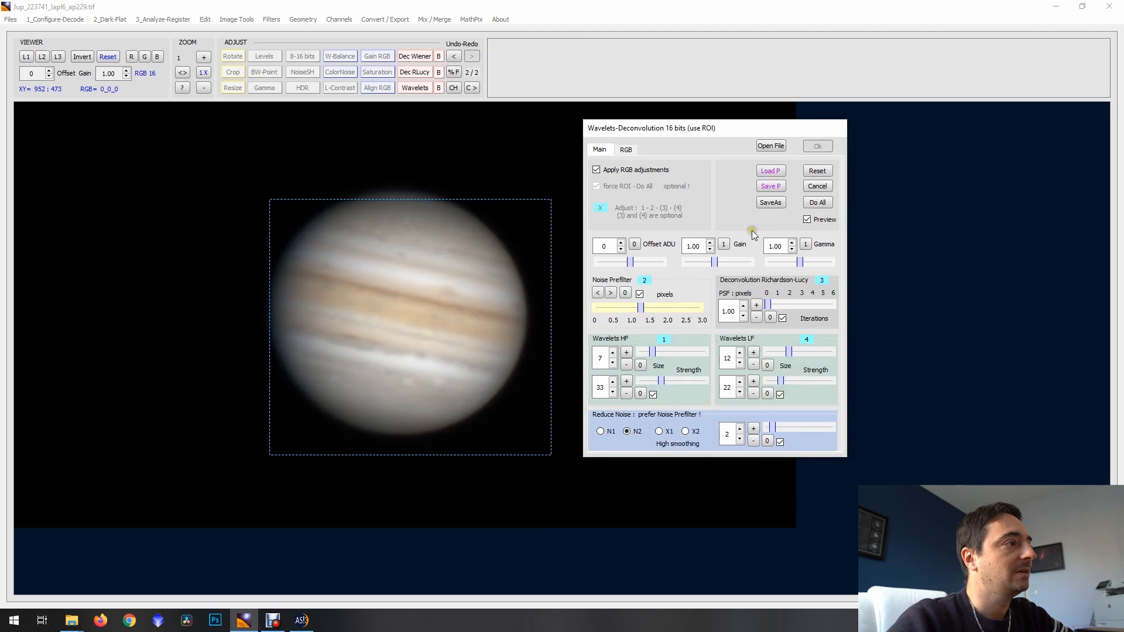
{"action": "left_click", "coordinate": [824, 171]}
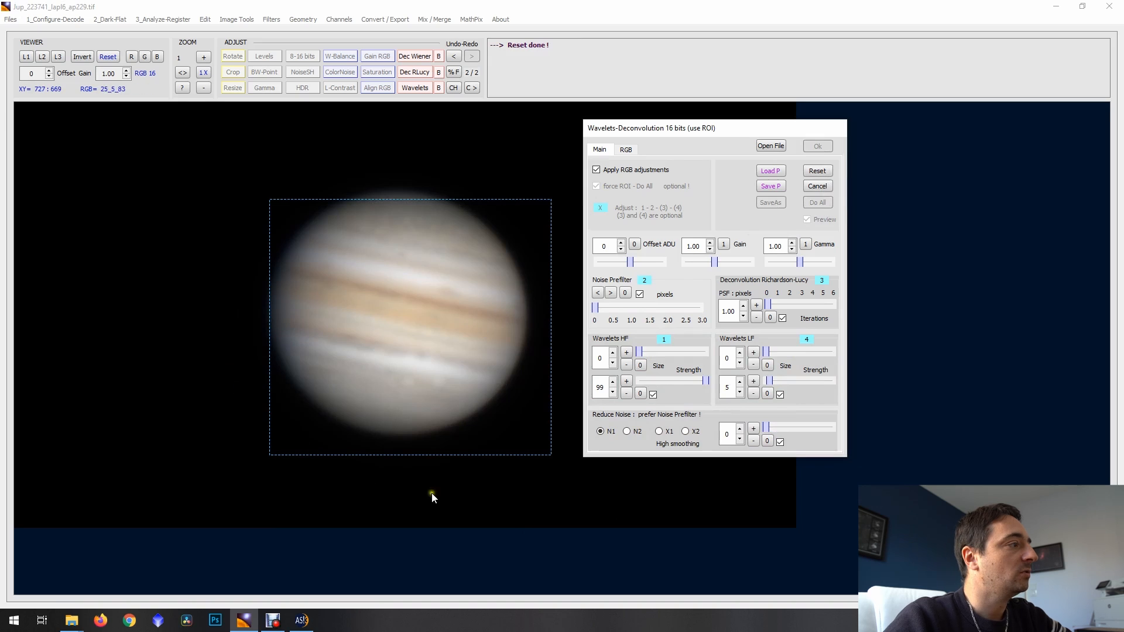
Try different noise prefilter strengths, then set Wavelets HF size to 14 with a noise prefilter of about 0.8 pixels
{"action": "left_click_drag", "start_coordinate": [598, 304], "coordinate": [692, 321]}
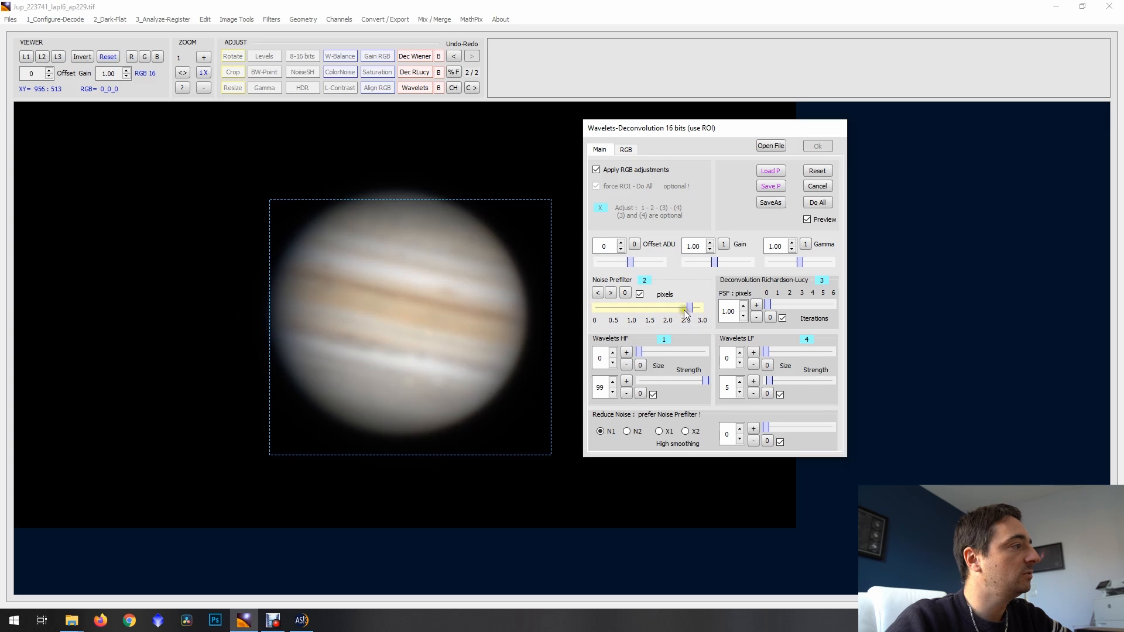
{"action": "left_click_drag", "start_coordinate": [682, 310], "coordinate": [597, 308]}
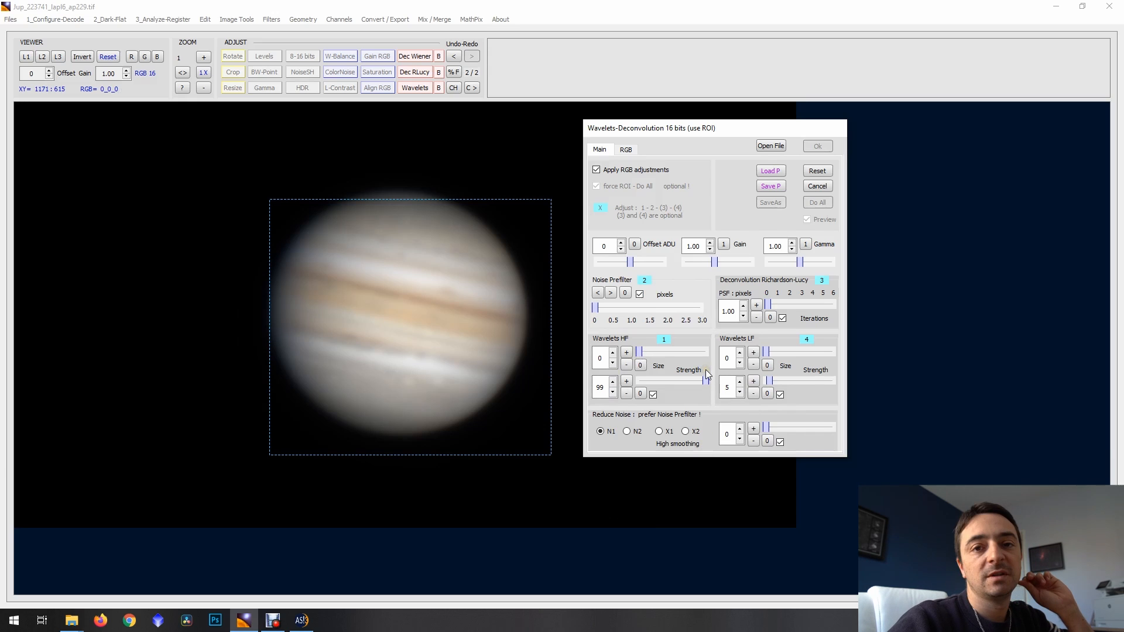
{"action": "left_click", "coordinate": [655, 351]}
{"action": "left_click_drag", "start_coordinate": [640, 350], "coordinate": [666, 351]}
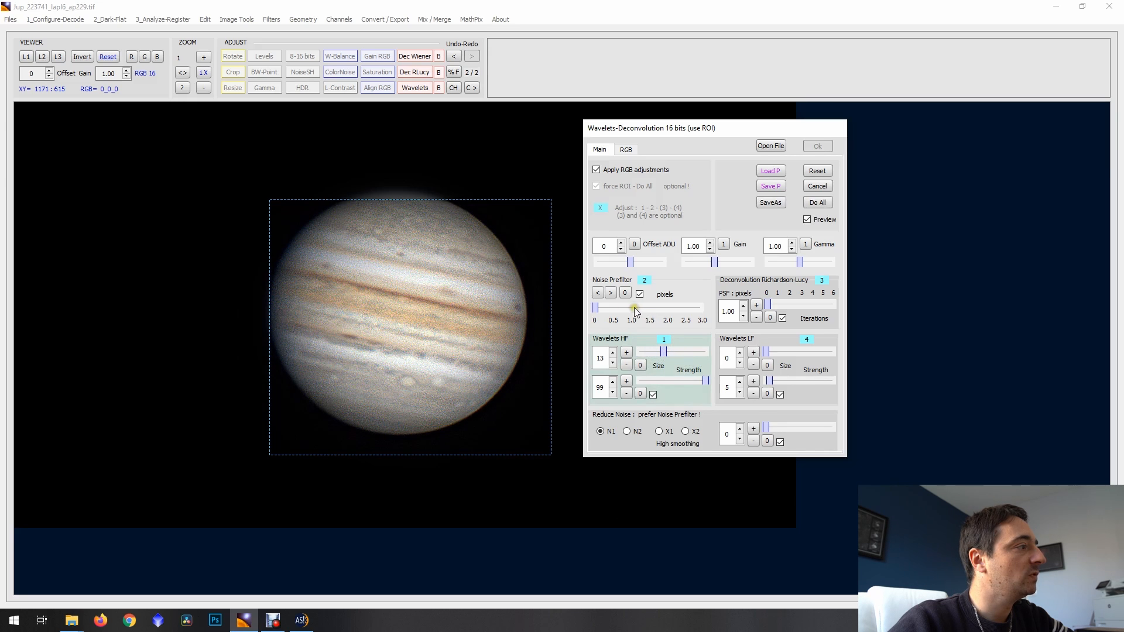
{"action": "left_click_drag", "start_coordinate": [600, 307], "coordinate": [623, 312]}
{"action": "mouse_move", "coordinate": [664, 350]}
{"action": "left_mouse_down"}
{"action": "mouse_move", "coordinate": [676, 350]}
{"action": "mouse_move", "coordinate": [665, 352]}
{"action": "left_mouse_up"}
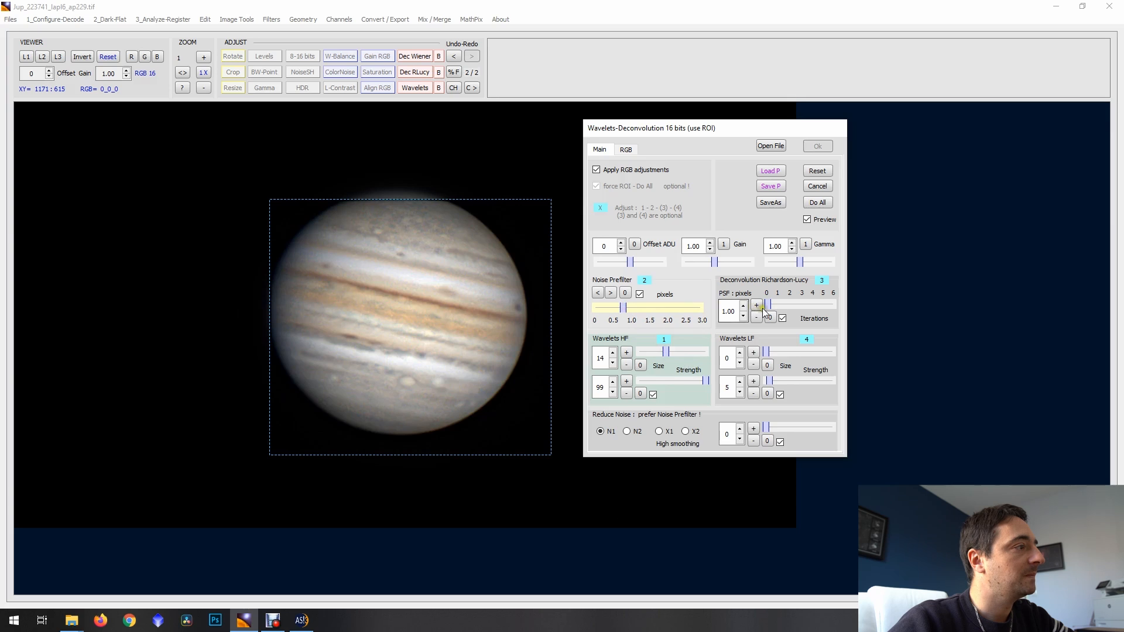
Set Wavelets LF to size 13 and strength 20, with the noise prefilter at about 1.2 pixels and N1 noise reduction at 3
{"action": "mouse_move", "coordinate": [770, 307]}
{"action": "left_mouse_down"}
{"action": "mouse_move", "coordinate": [813, 302]}
{"action": "mouse_move", "coordinate": [759, 304]}
{"action": "left_mouse_up"}
{"action": "left_click_drag", "start_coordinate": [766, 351], "coordinate": [775, 380]}
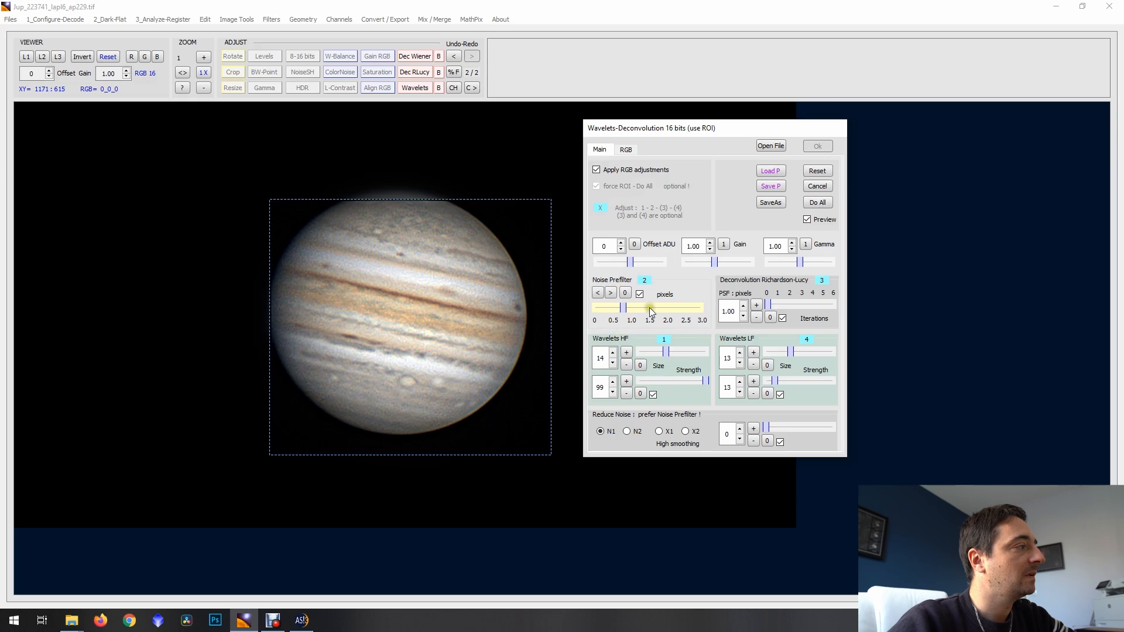
{"action": "left_click_drag", "start_coordinate": [624, 306], "coordinate": [632, 306]}
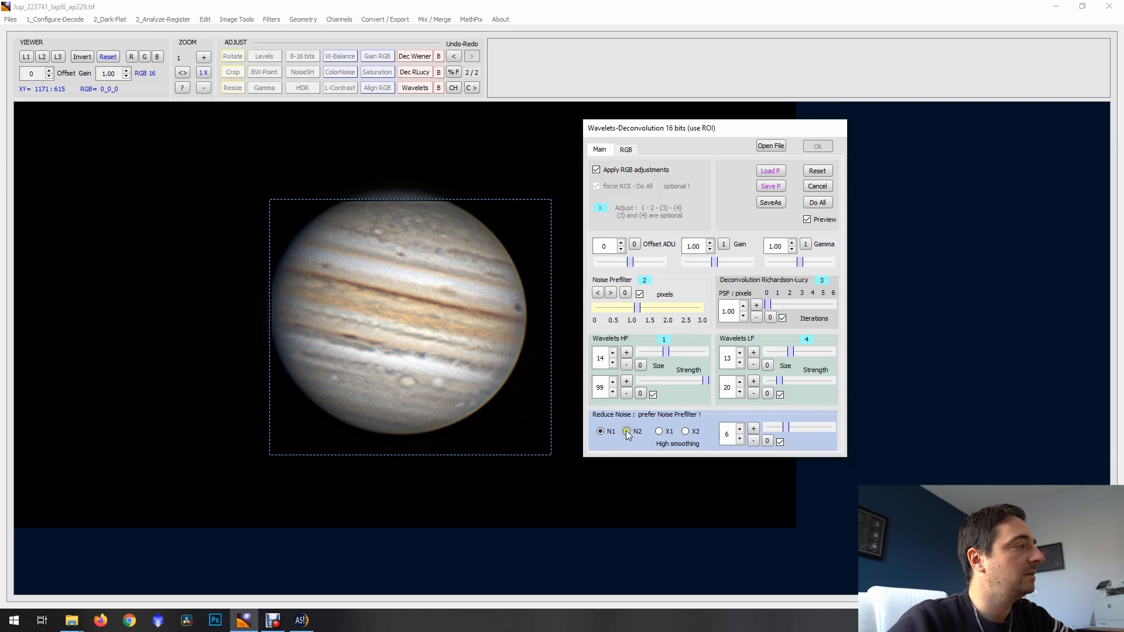
{"action": "left_click_drag", "start_coordinate": [778, 429], "coordinate": [774, 425]}
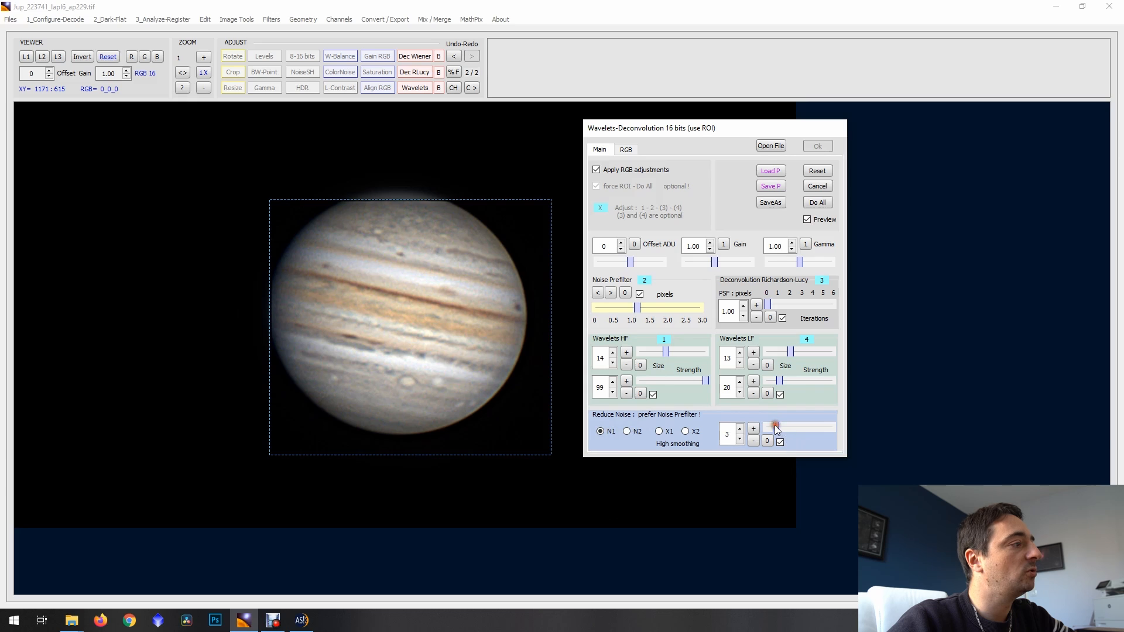
Set Wavelets HF to strength 66 and size 15, and process the whole image with these settings
{"action": "left_click_drag", "start_coordinate": [707, 385], "coordinate": [689, 385]}
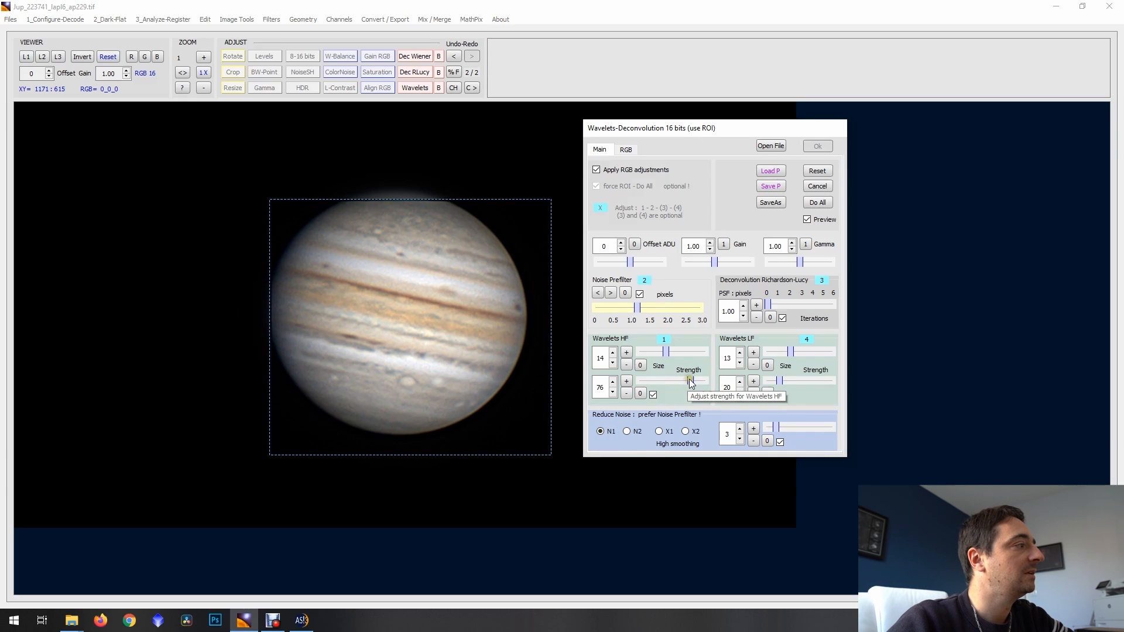
{"action": "left_click_drag", "start_coordinate": [688, 379], "coordinate": [668, 351]}
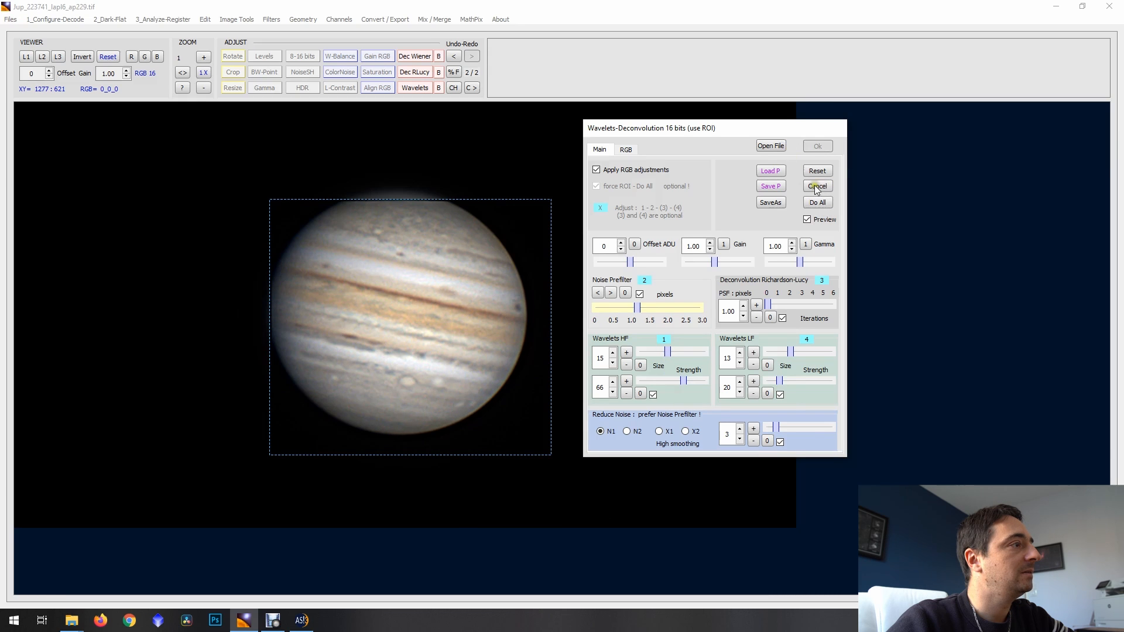
{"action": "left_click", "coordinate": [823, 205]}
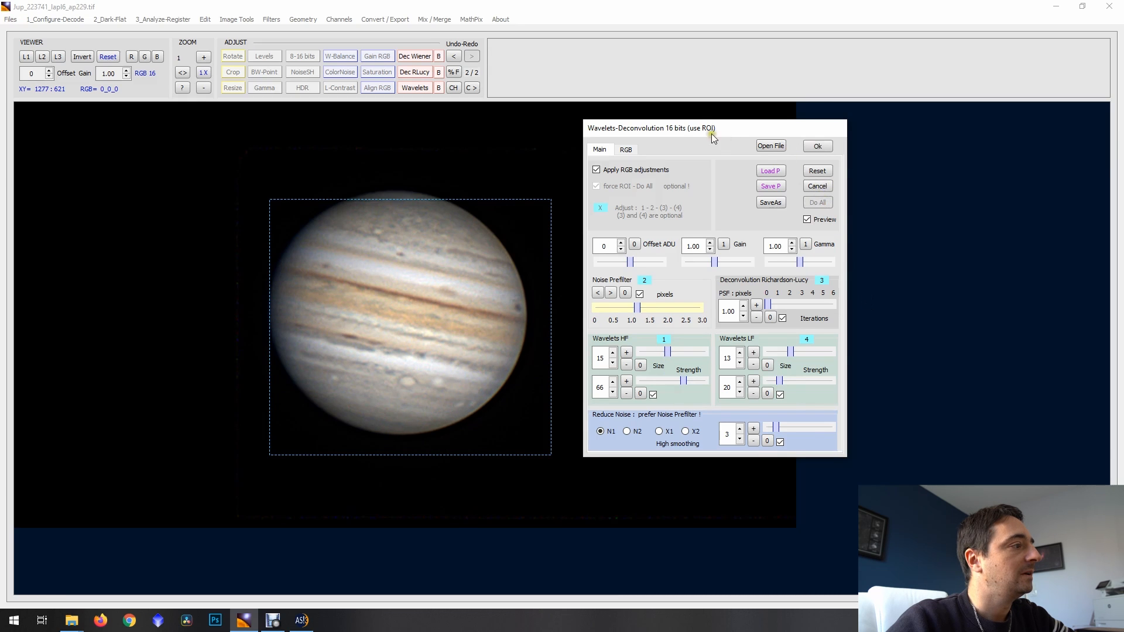
{"action": "left_click_drag", "start_coordinate": [711, 134], "coordinate": [973, 166]}
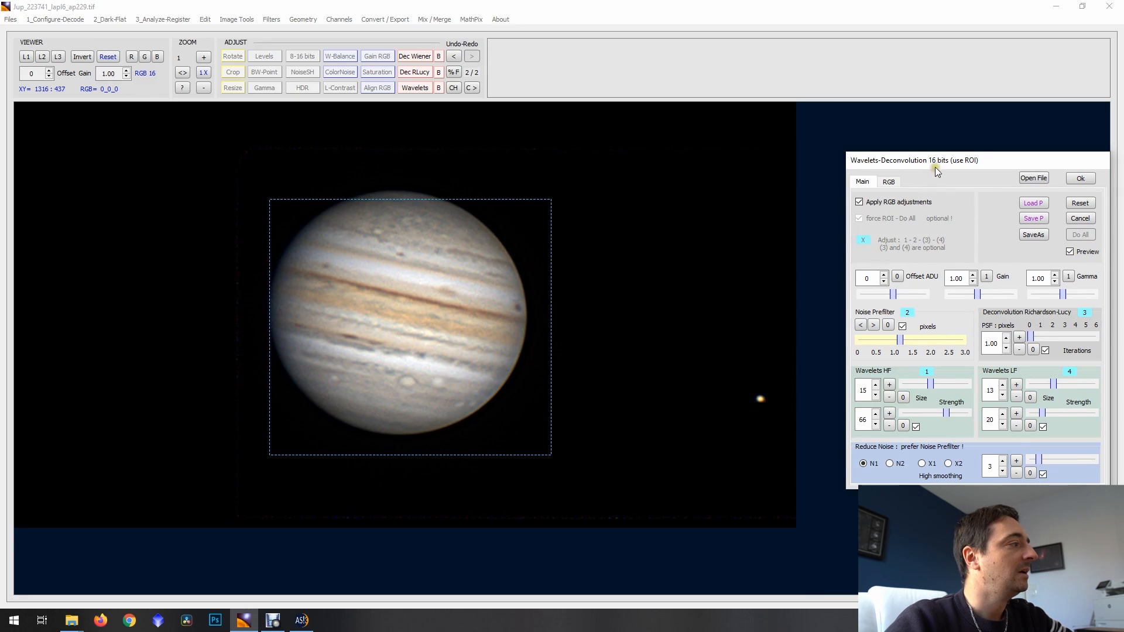
{"action": "left_click_drag", "start_coordinate": [935, 165], "coordinate": [851, 157]}
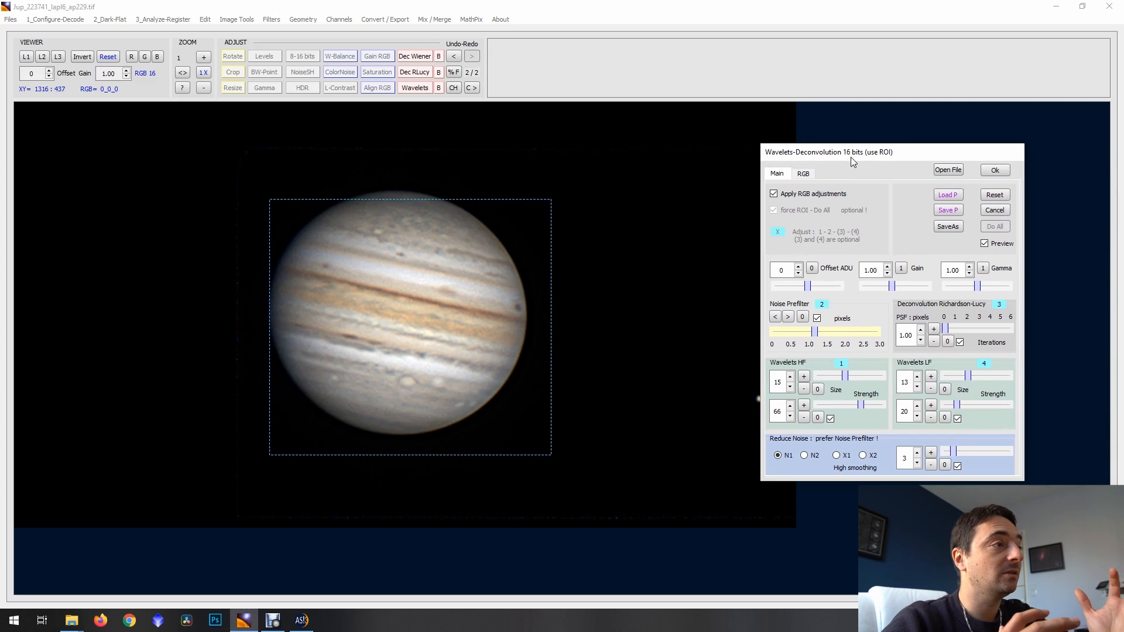
Reset the filter and process the whole image with Wavelets HF 16/36, Wavelets LF 6/48, Richardson-Lucy PSF 5.00 and N1 noise reduction 8
{"action": "left_click", "coordinate": [997, 196]}
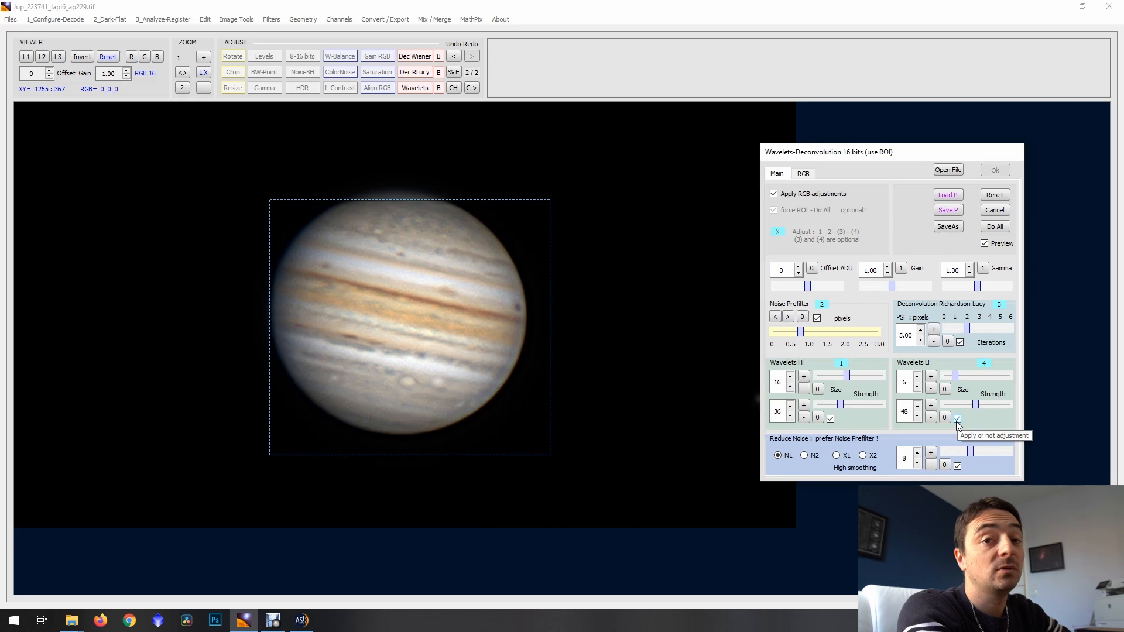
{"action": "left_click", "coordinate": [1002, 227]}
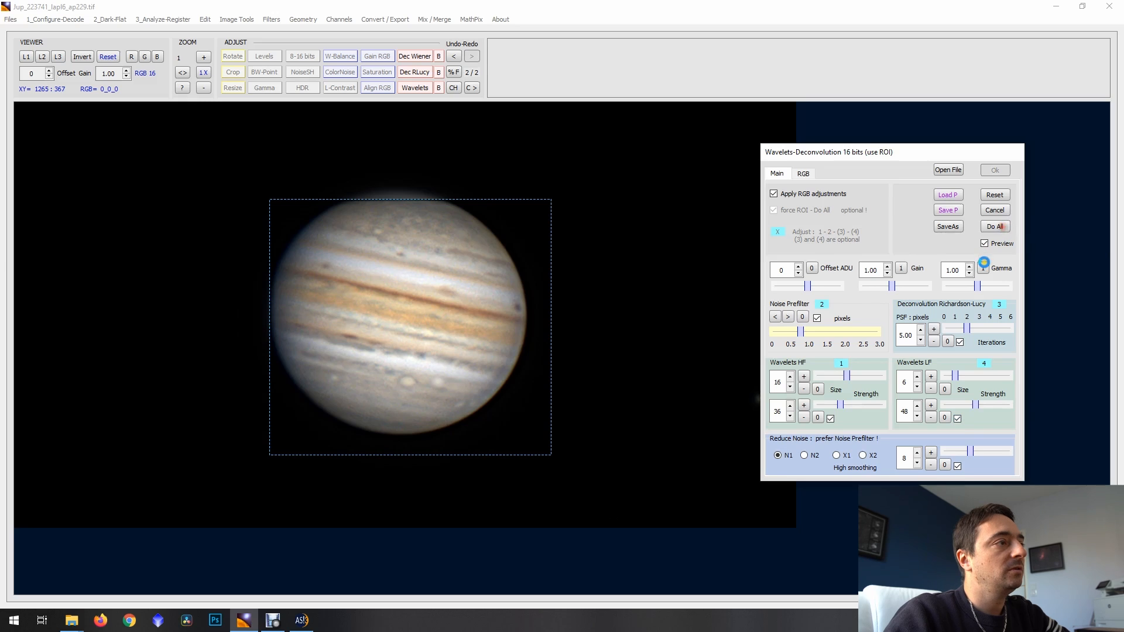
{"action": "left_click_drag", "start_coordinate": [946, 147], "coordinate": [978, 124]}
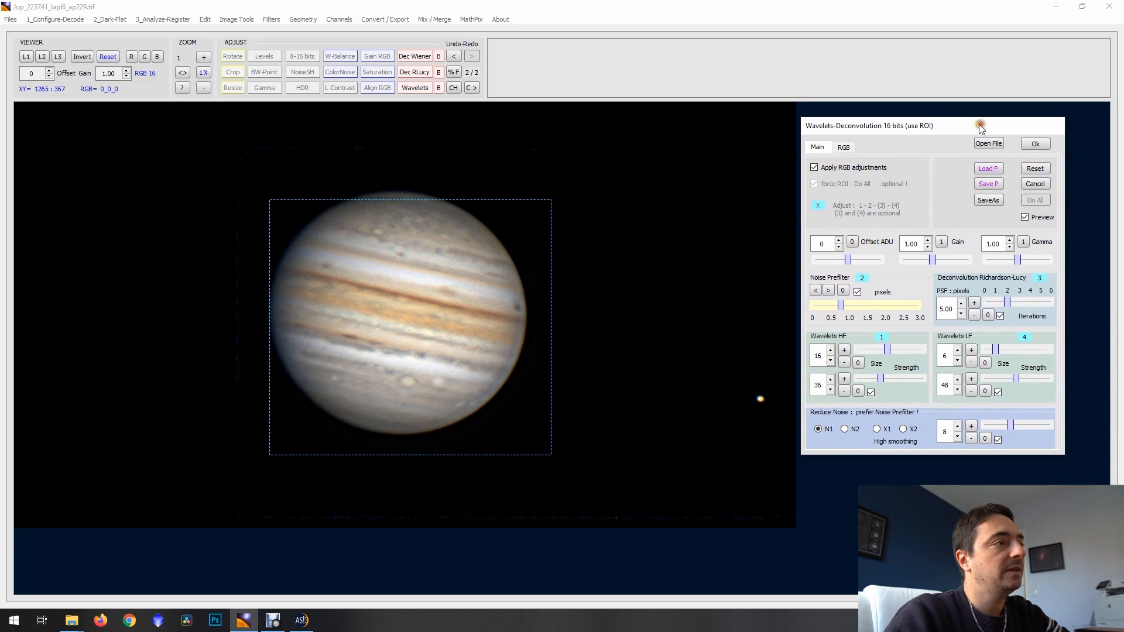
Save the sharpened image as a TIFF named Jup_223741_ON in the AS_P25 folder
{"action": "left_click", "coordinate": [988, 200]}
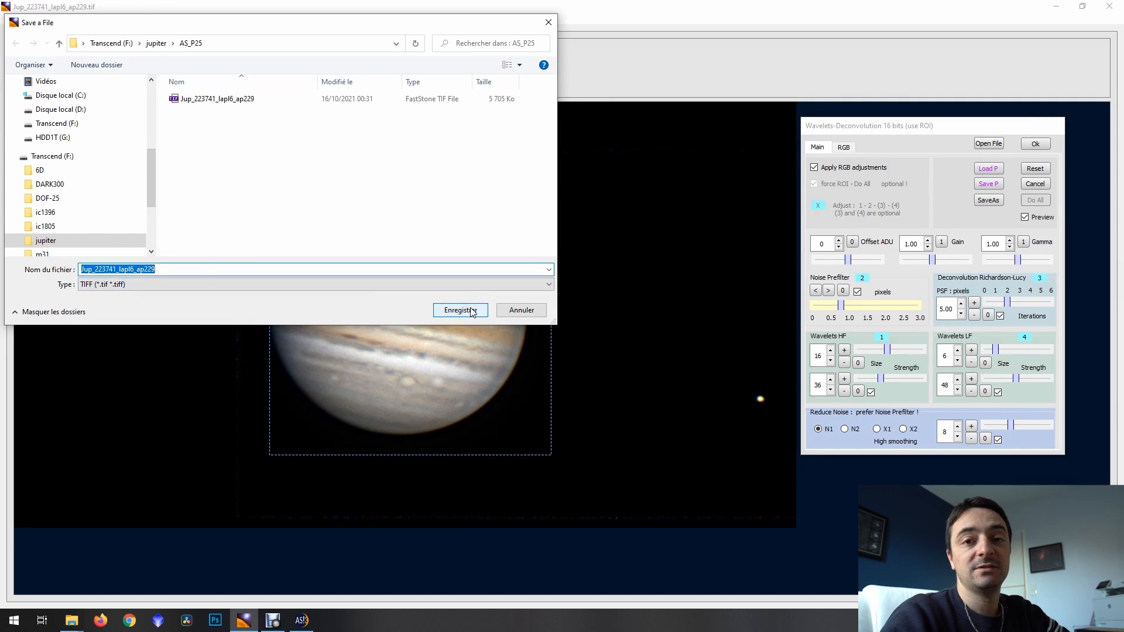
{"action": "left_click", "coordinate": [202, 269]}
{"action": "key", "text": "BackSpace"}
{"action": "key", "text": "BackSpace"}
{"action": "key", "text": "BackSpace"}
{"action": "key", "text": "BackSpace"}
{"action": "key", "text": "BackSpace"}
{"action": "key", "text": "BackSpace"}
{"action": "key", "text": "BackSpace"}
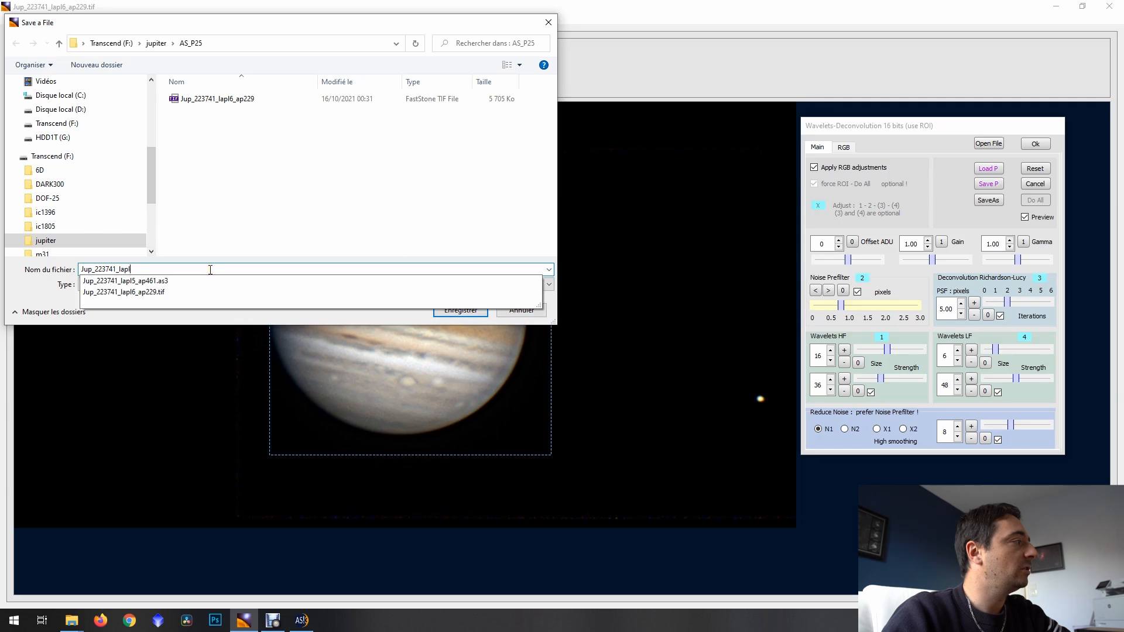
{"action": "key", "text": "BackSpace"}
{"action": "key", "text": "BackSpace"}
{"action": "key", "text": "BackSpace"}
{"action": "key", "text": "BackSpace"}
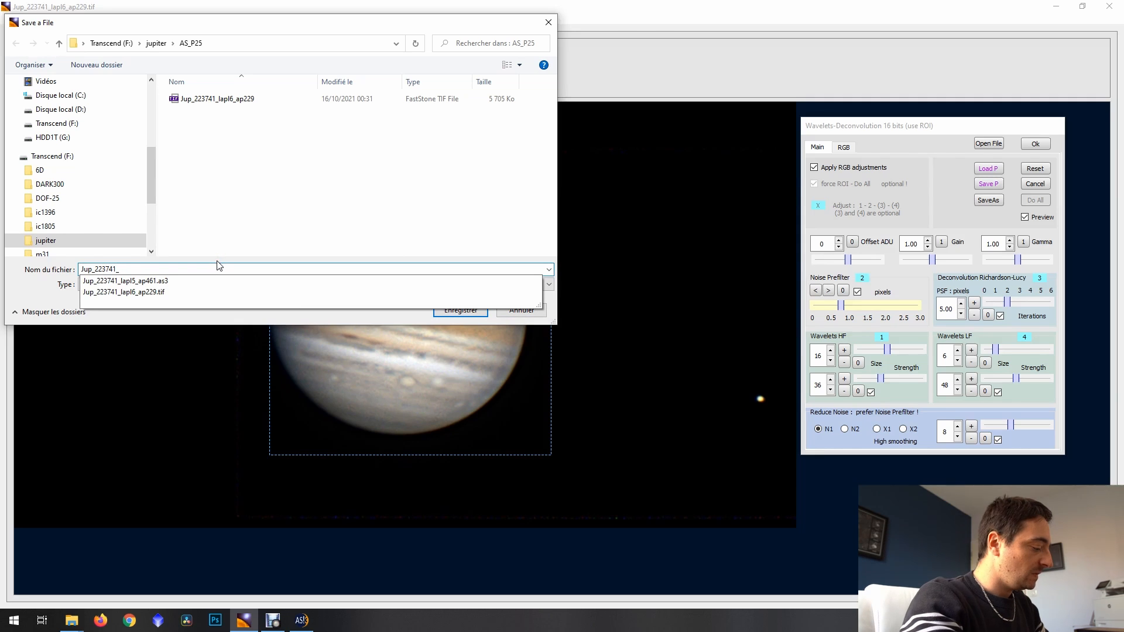
{"action": "type", "text": "ON"}
{"action": "key", "text": "Return"}
Reopen Wavelets-Deconvolution and save its parameter set for reuse
{"action": "left_click_drag", "start_coordinate": [652, 115], "coordinate": [659, 131]}
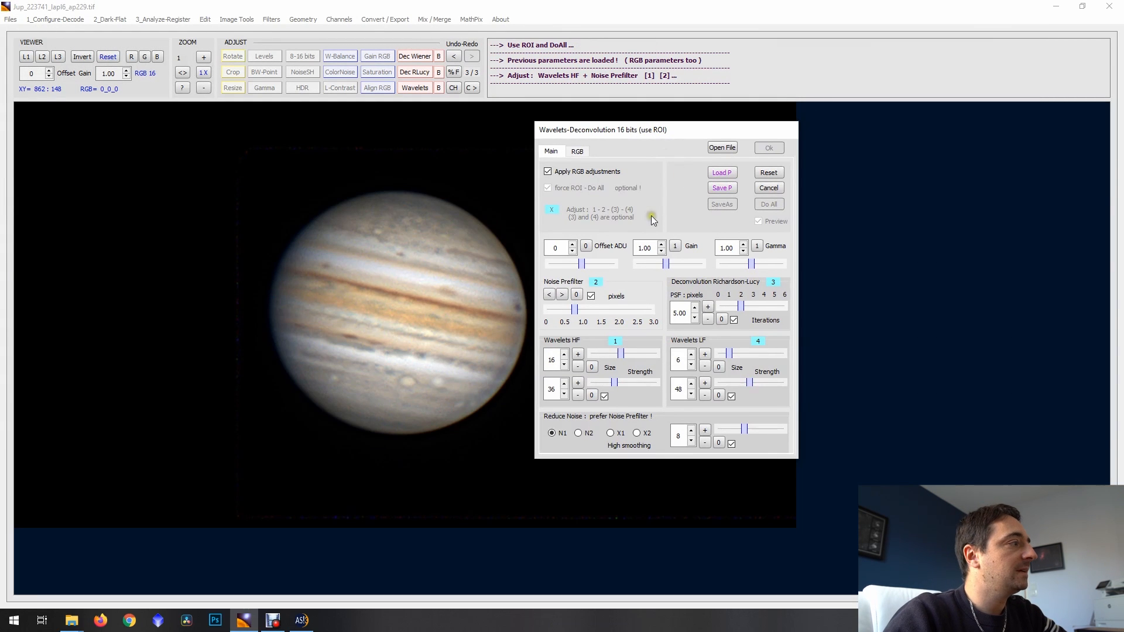
{"action": "left_click", "coordinate": [722, 187]}
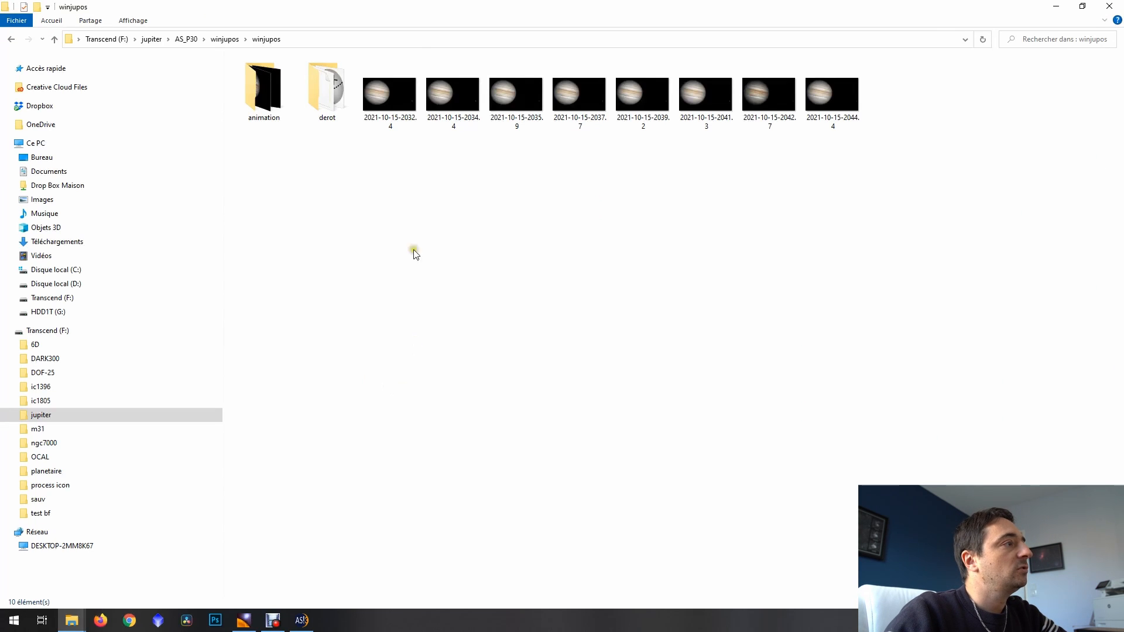
Switch to the AS_P30 winjupos folder in File Explorer and open the image 2021-10-15-2032.4
{"action": "left_click_drag", "start_coordinate": [855, 147], "coordinate": [400, 98]}
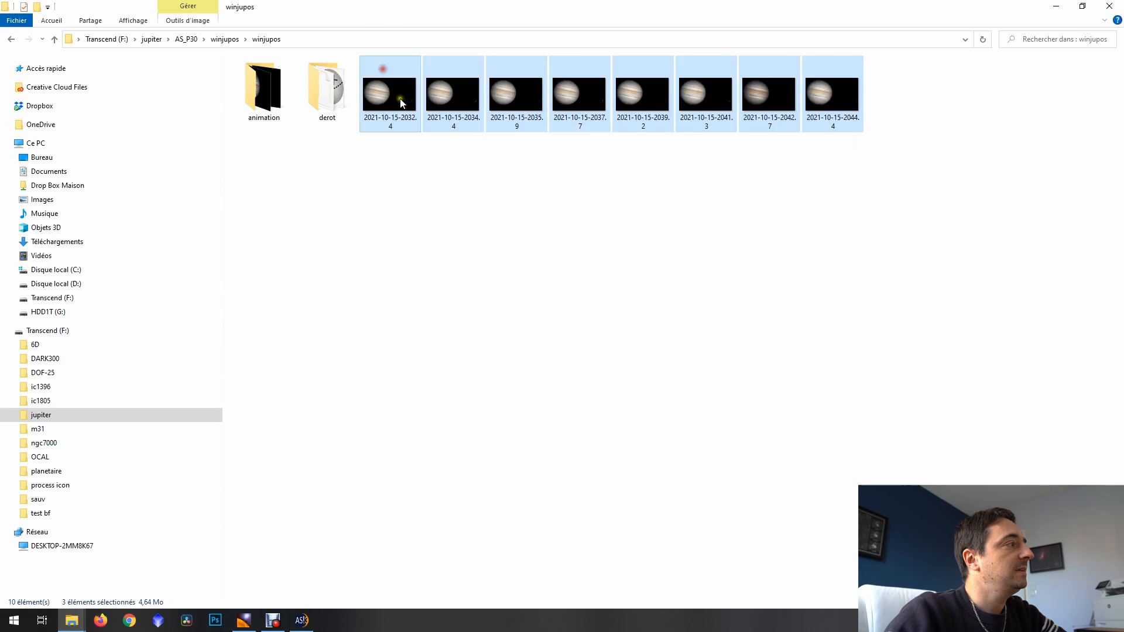
{"action": "left_click", "coordinate": [431, 160]}
{"action": "left_click", "coordinate": [402, 115]}
{"action": "double_click", "coordinate": [401, 114]}
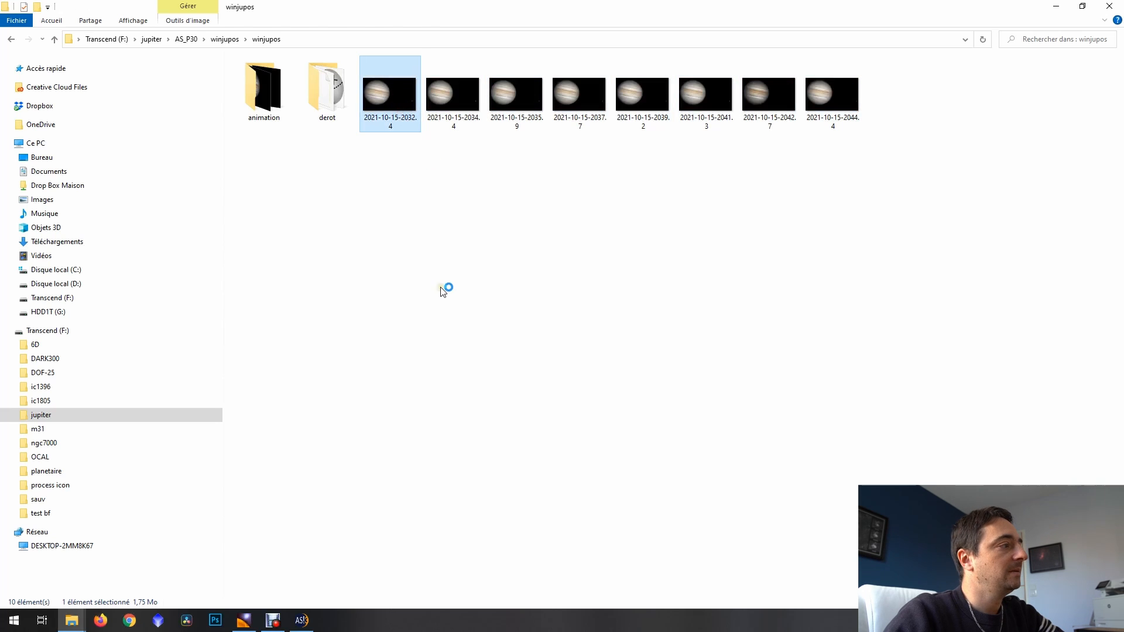
Flip back and forth through the timestamped Jupiter images to compare the planet's rotation and the moon's movement
{"action": "key", "text": "Right"}
{"action": "key", "text": "Right"}
{"action": "key", "text": "Right"}
{"action": "key", "text": "Right"}
{"action": "key", "text": "Right"}
{"action": "key", "text": "Right"}
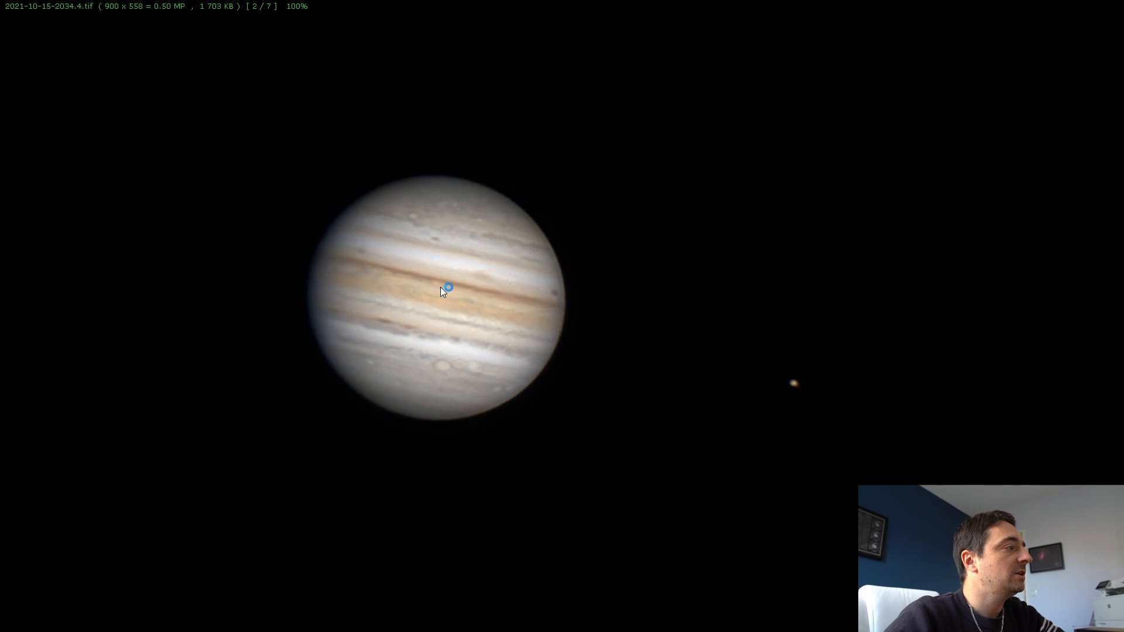
{"action": "key", "text": "Left"}
{"action": "key", "text": "Left"}
{"action": "key", "text": "Left"}
{"action": "key", "text": "Left"}
{"action": "key", "text": "Left"}
{"action": "key", "text": "Left"}
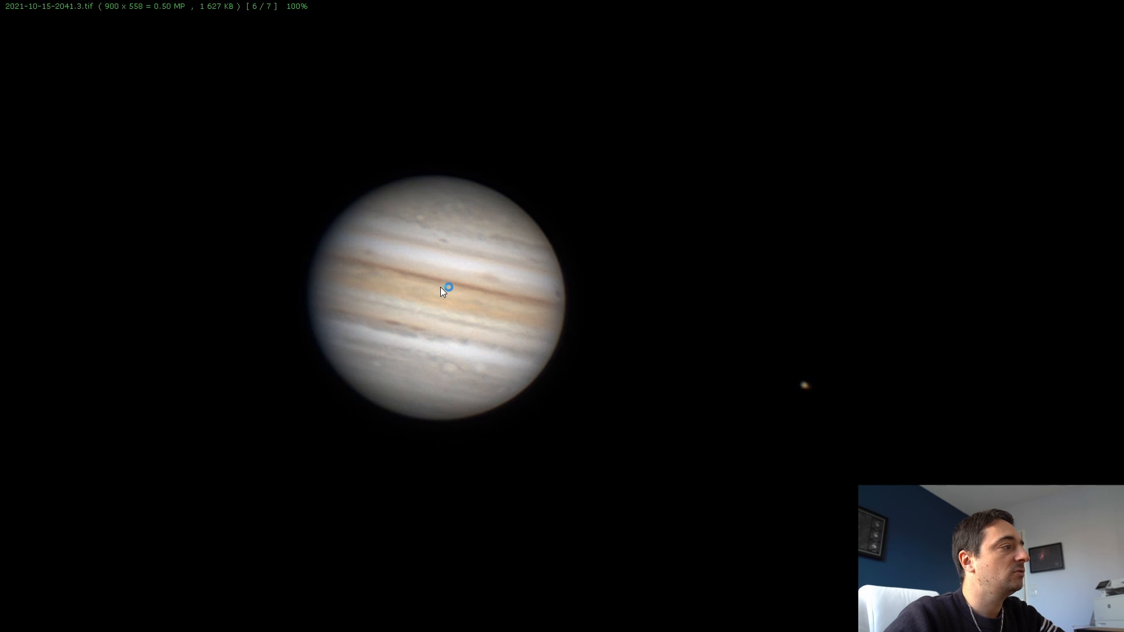
{"action": "key", "text": "Right"}
{"action": "key", "text": "Right"}
{"action": "key", "text": "Right"}
{"action": "key", "text": "Right"}
{"action": "key", "text": "Right"}
{"action": "key", "text": "Right"}
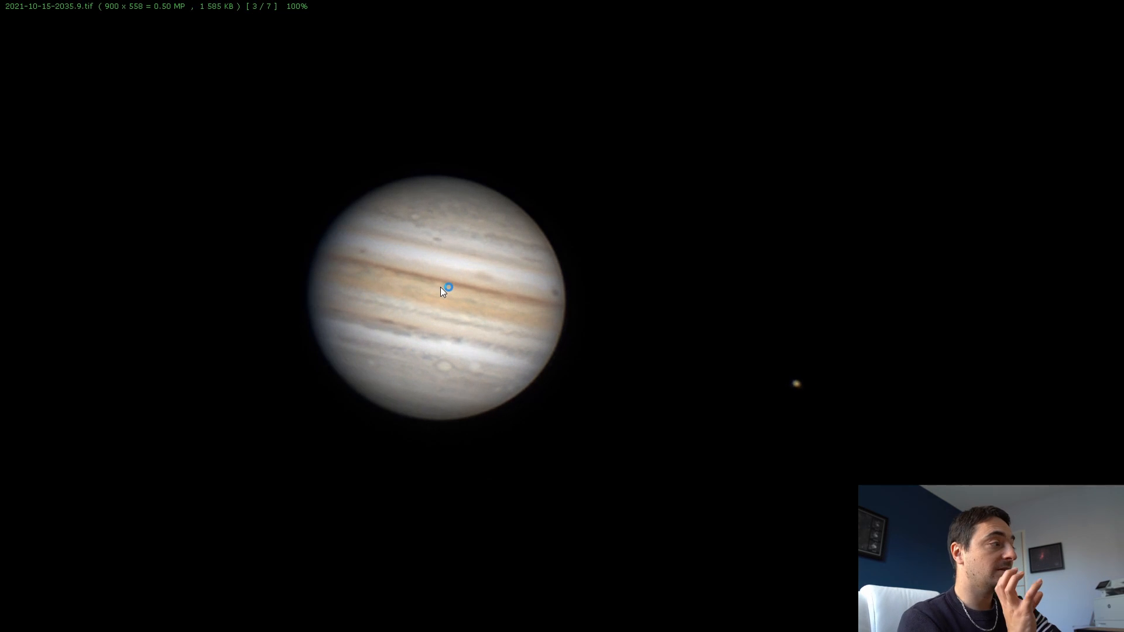
{"action": "key", "text": "Left"}
{"action": "key", "text": "Left"}
{"action": "key", "text": "Left"}
{"action": "key", "text": "Left"}
{"action": "key", "text": "Left"}
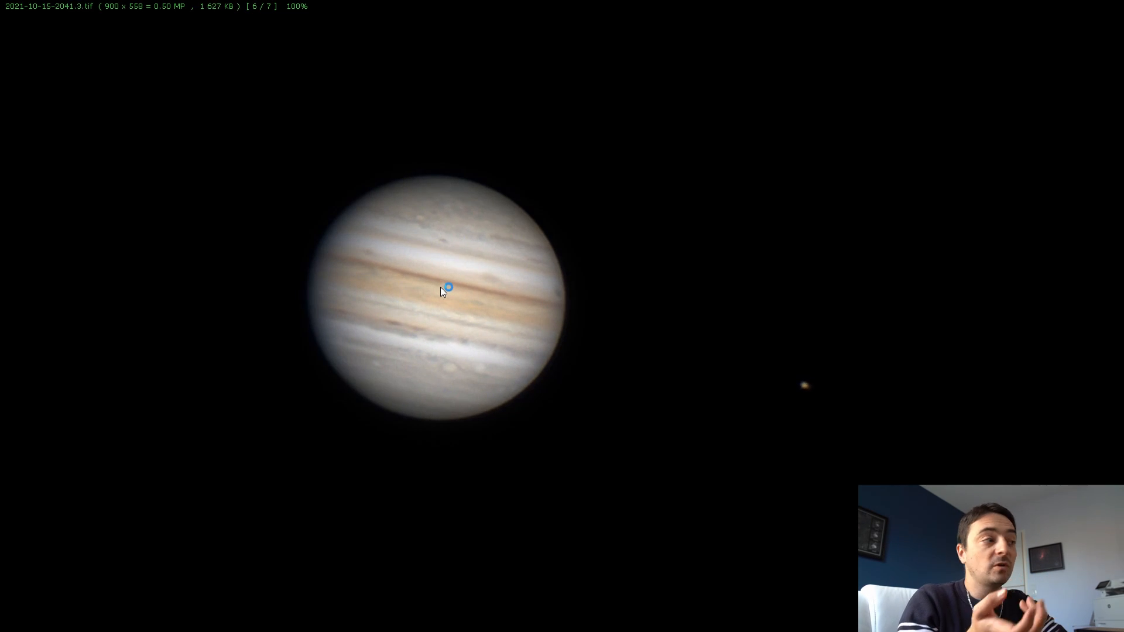
{"action": "key", "text": "Right"}
{"action": "key", "text": "Right"}
{"action": "key", "text": "Right"}
{"action": "key", "text": "Right"}
{"action": "key", "text": "Right"}
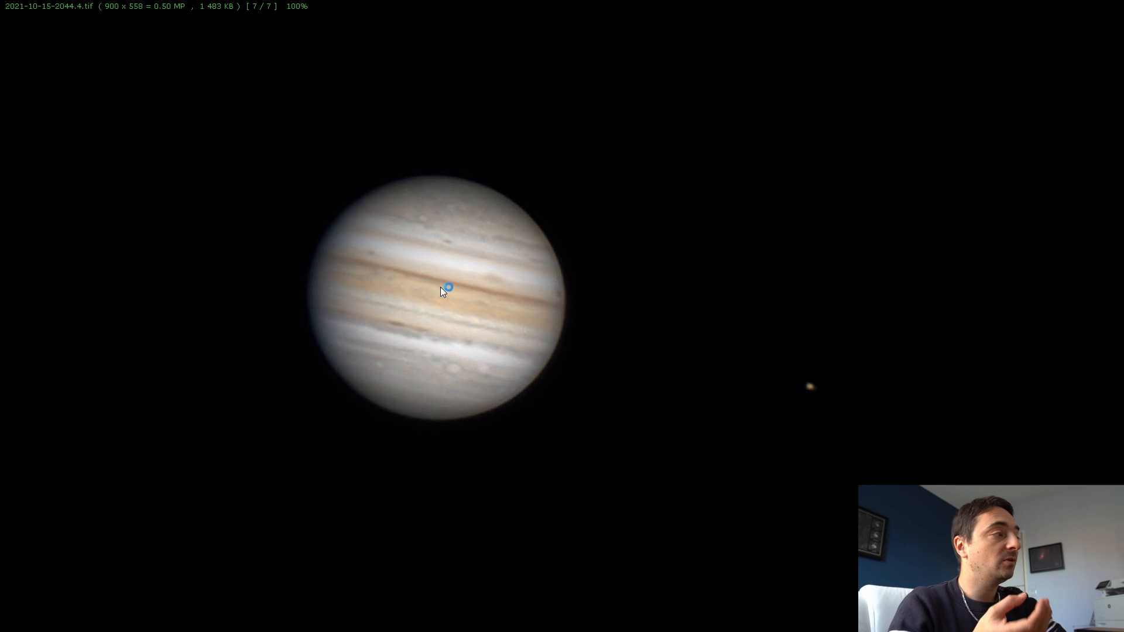
Compare the first and last timestamped Jupiter images for rotation and moon movement, and close the image viewer
{"action": "key", "text": "Left"}
{"action": "key", "text": "Left"}
{"action": "key", "text": "Left"}
{"action": "key", "text": "Left"}
{"action": "key", "text": "Left"}
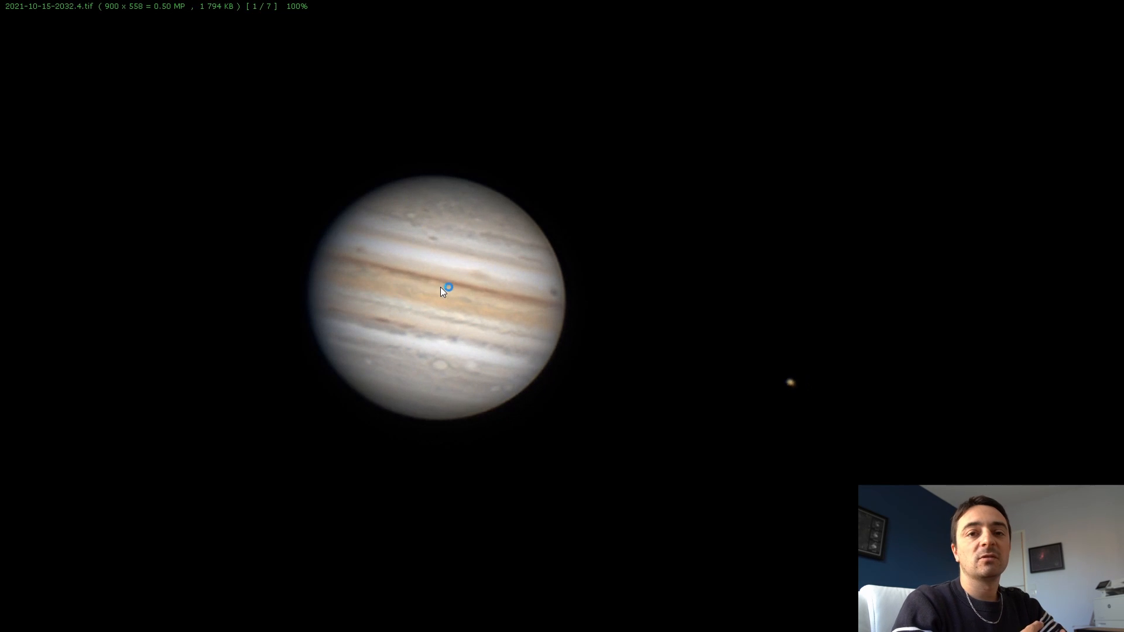
{"action": "key", "text": "Right"}
{"action": "key", "text": "Right"}
{"action": "key", "text": "Right"}
{"action": "key", "text": "Right"}
{"action": "key", "text": "Right"}
{"action": "key", "text": "Left"}
{"action": "key", "text": "Left"}
{"action": "key", "text": "Left"}
{"action": "key", "text": "Left"}
{"action": "key", "text": "Left"}
{"action": "key", "text": "Left"}
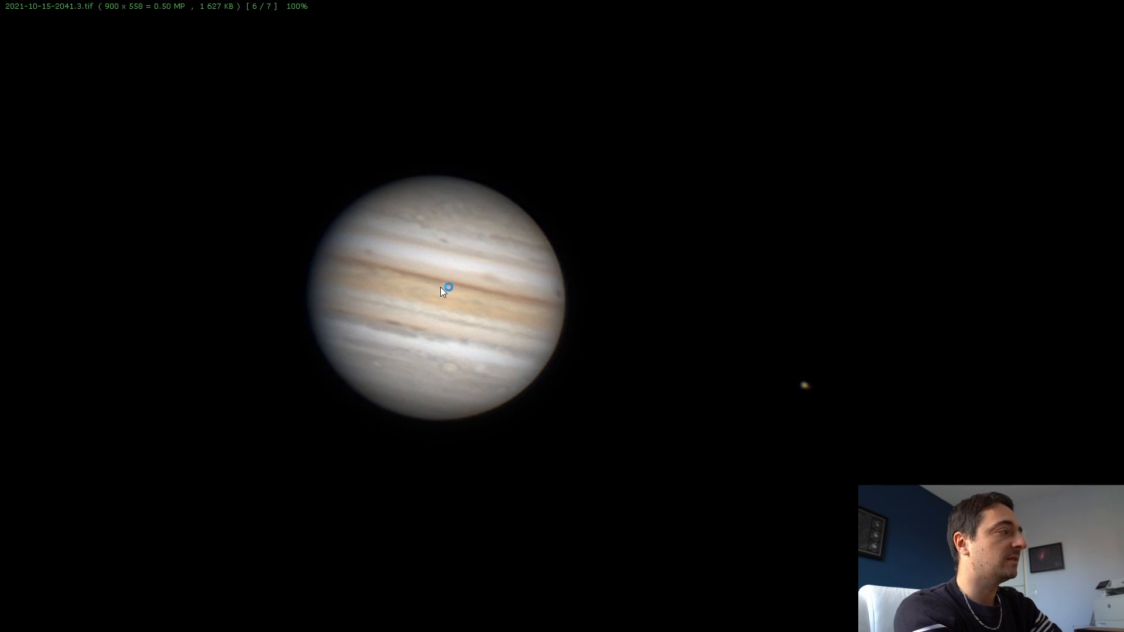
{"action": "key", "text": "Escape"}
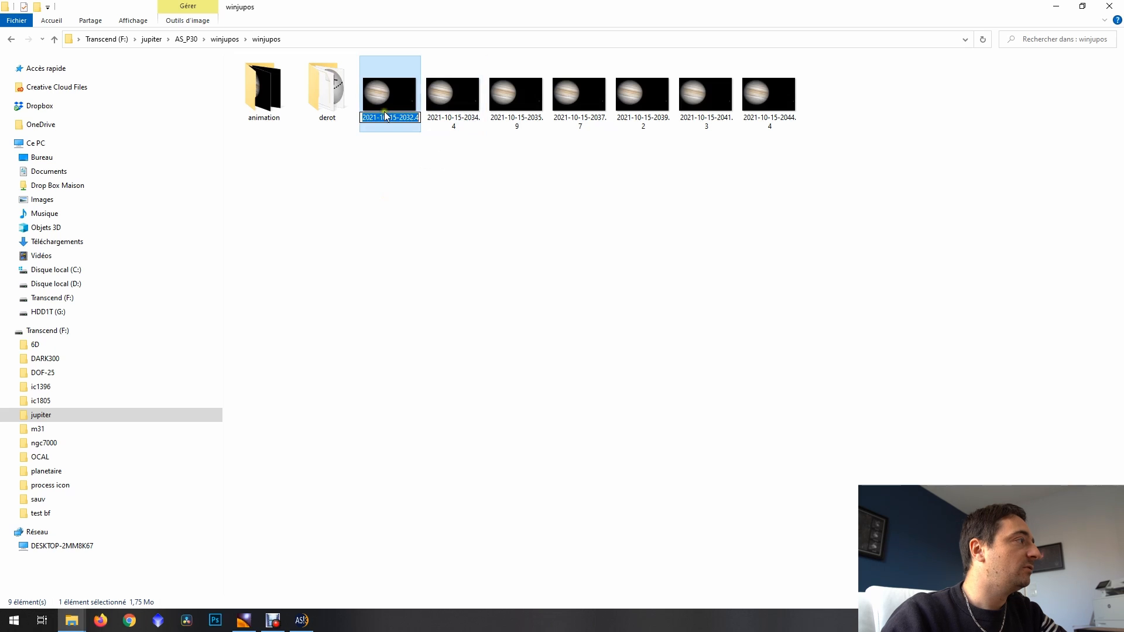
Examine the year, month and day format in the file name 2021-10-15-2032.4, leaving the name as it is
{"action": "left_click", "coordinate": [364, 118]}
{"action": "key", "text": "Right"}
{"action": "key", "text": "Right"}
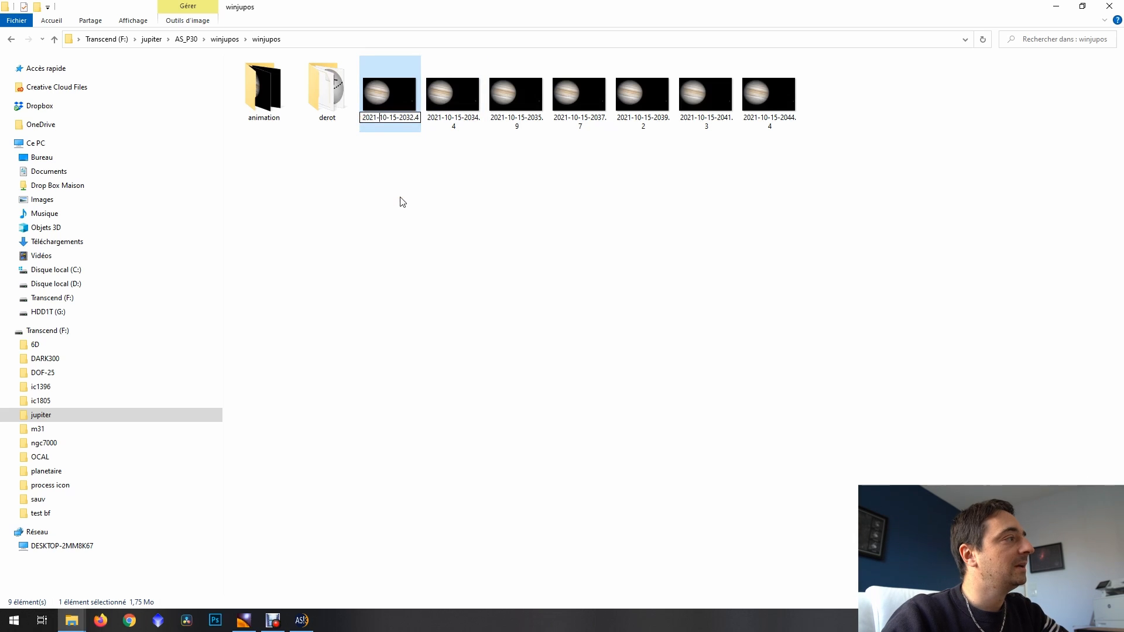
{"action": "key", "text": "Right"}
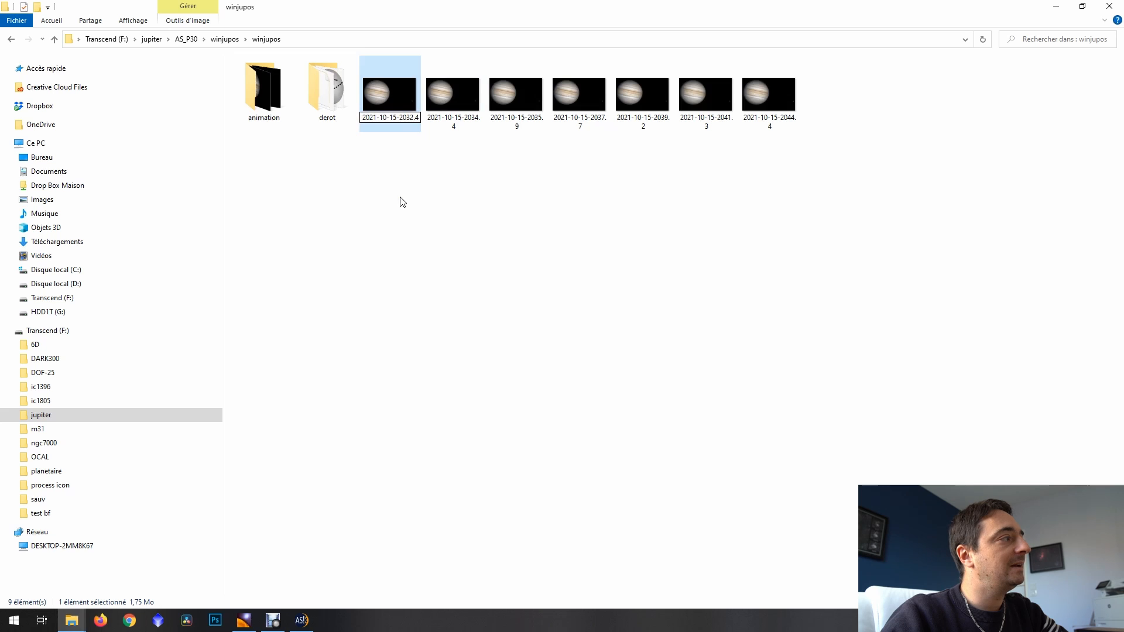
{"action": "key", "text": "Right"}
{"action": "key", "text": "Right"}
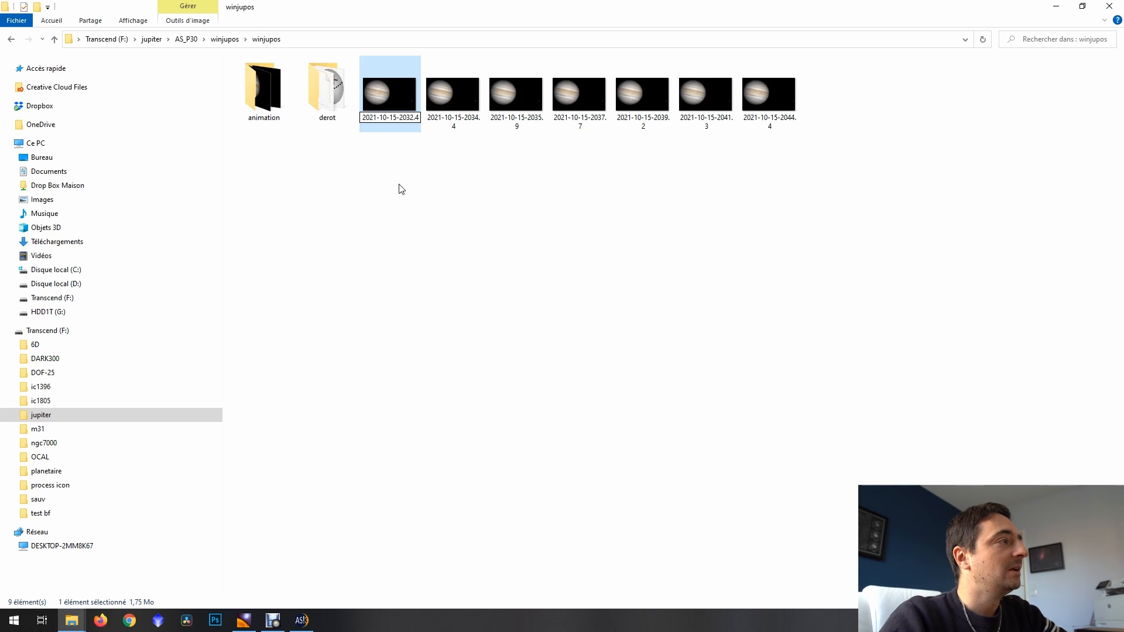
{"action": "left_click", "coordinate": [418, 205]}
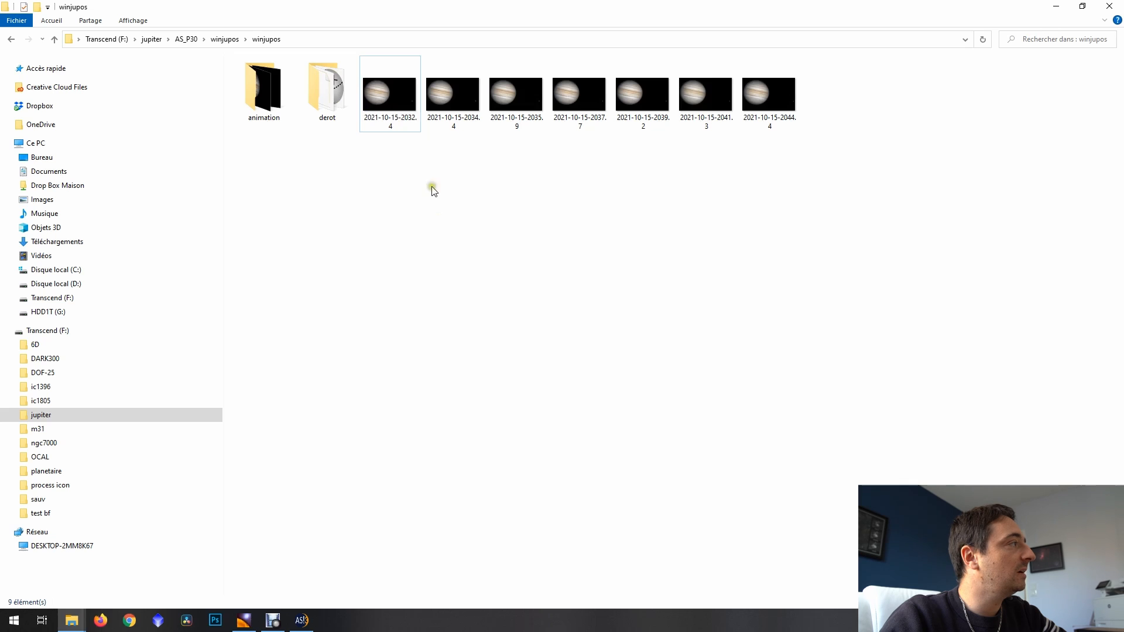
Check the capture times in the AS_P30 stack file names and return to the inner winjupos folder
{"action": "left_click", "coordinate": [186, 39]}
{"action": "left_click", "coordinate": [389, 196]}
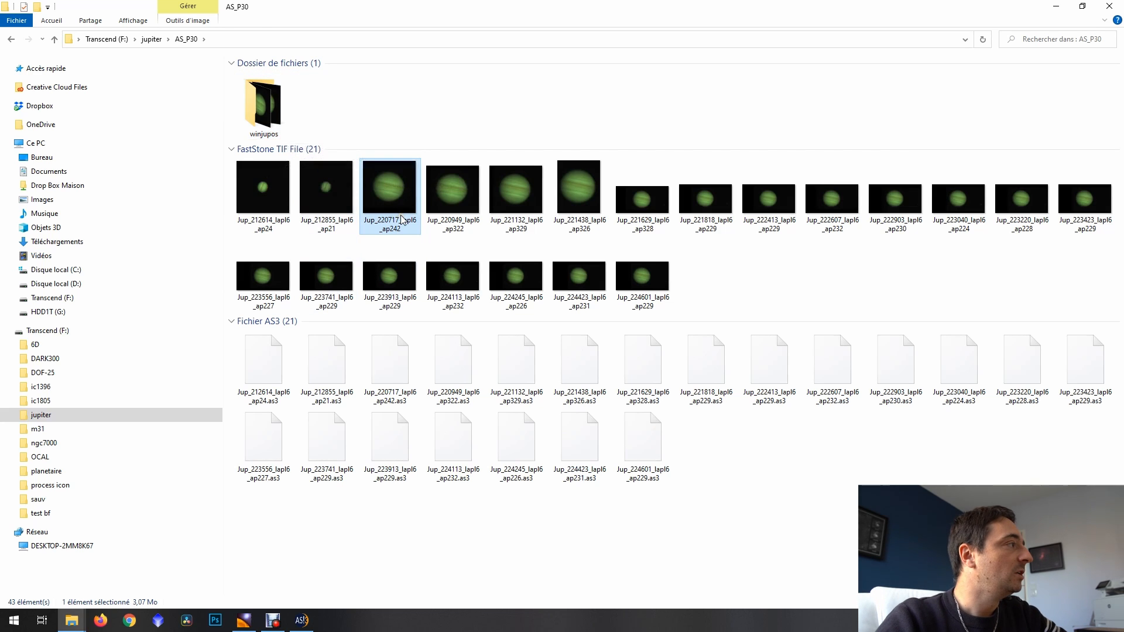
{"action": "double_click", "coordinate": [263, 105]}
{"action": "double_click", "coordinate": [264, 96]}
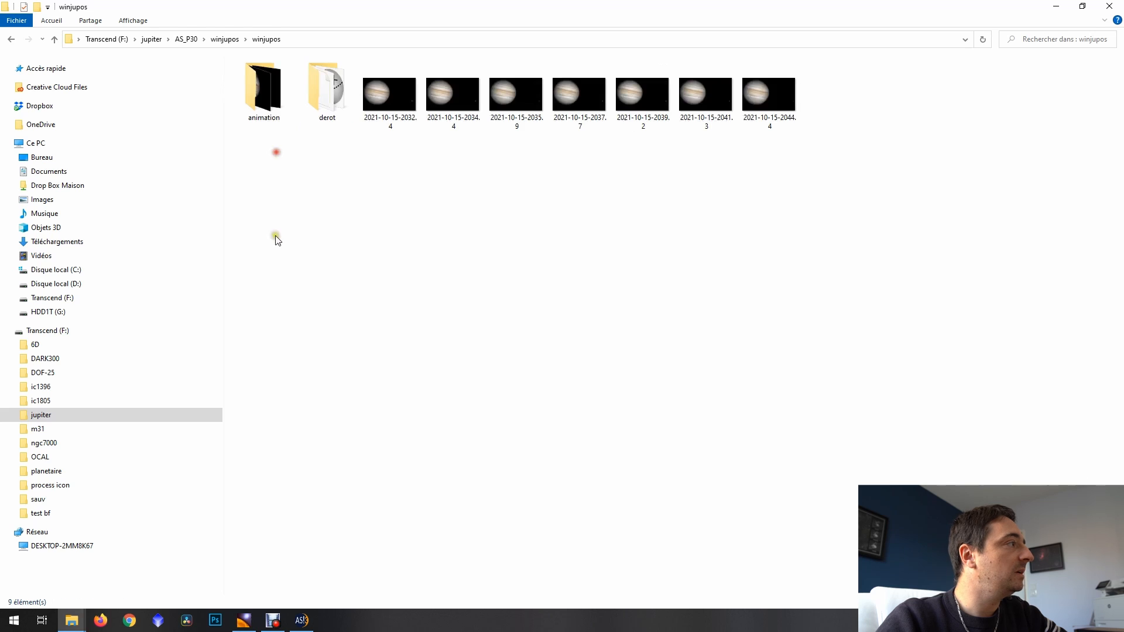
Examine the UT hour, minute and decimal-minute part of the file name 2021-10-15-2032.4 without renaming it
{"action": "left_click", "coordinate": [367, 127]}
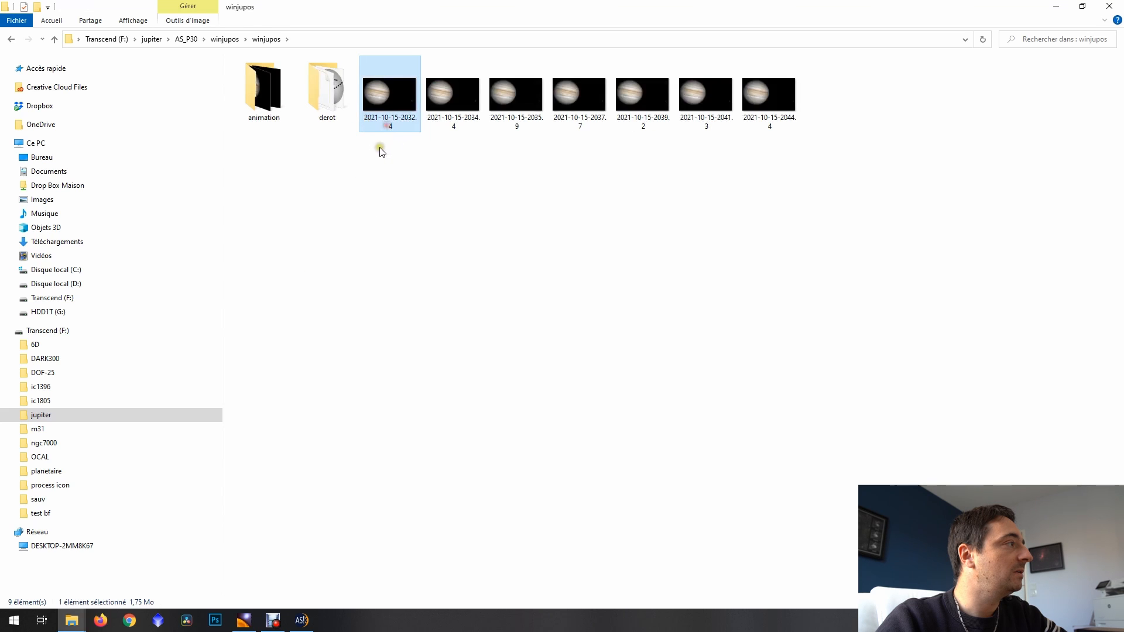
{"action": "left_click", "coordinate": [368, 119]}
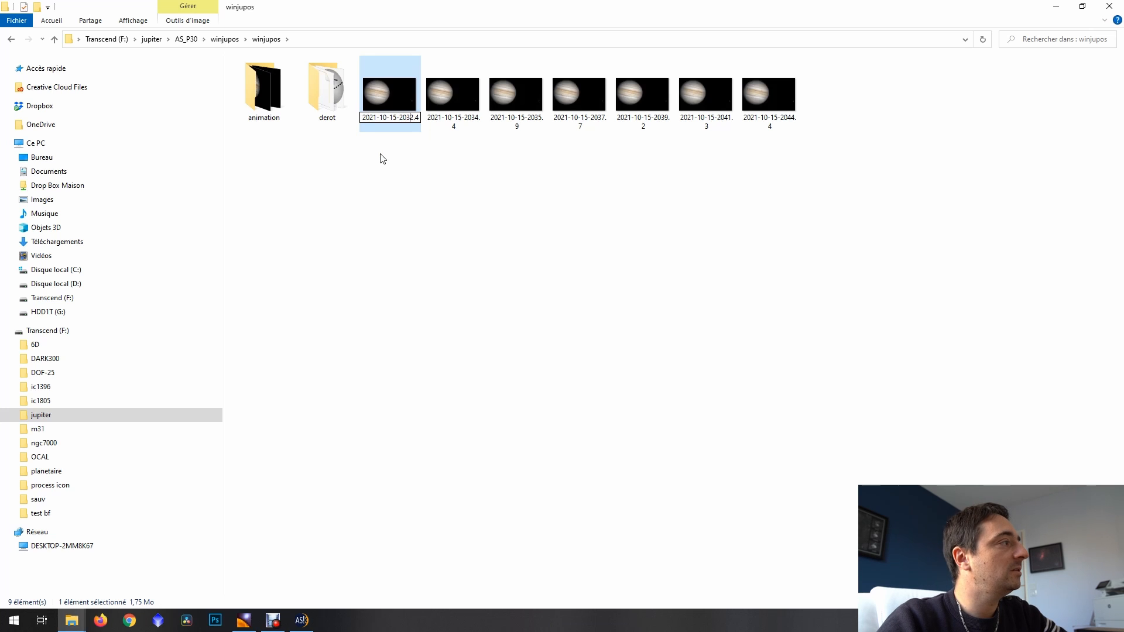
{"action": "key", "text": "Right"}
{"action": "key", "text": "Left"}
{"action": "key", "text": "Left"}
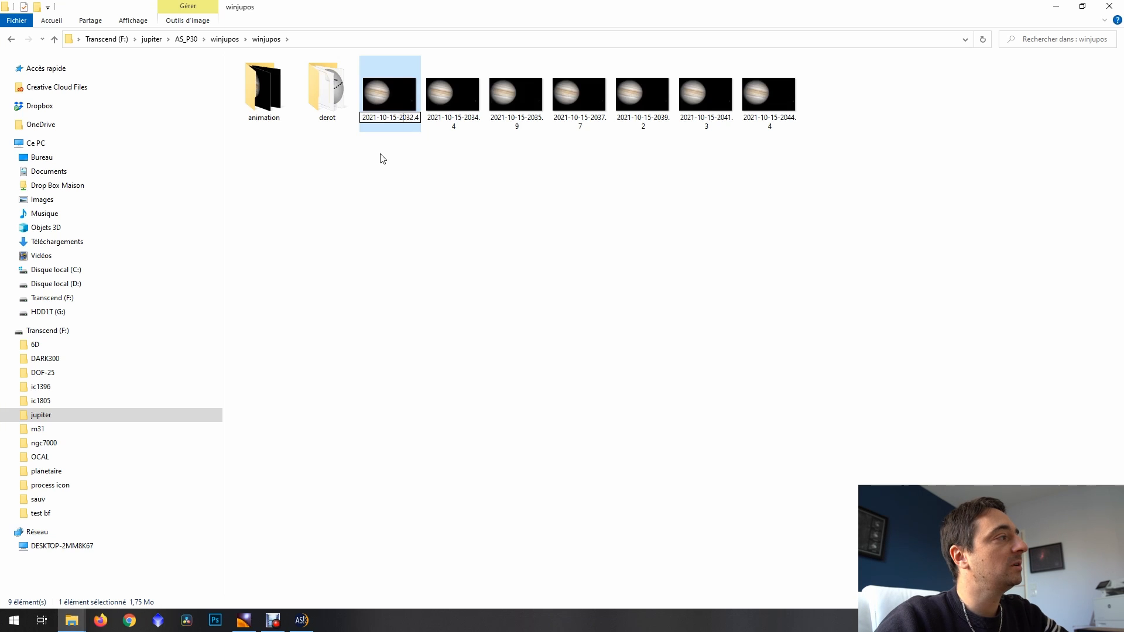
{"action": "key", "text": "Left"}
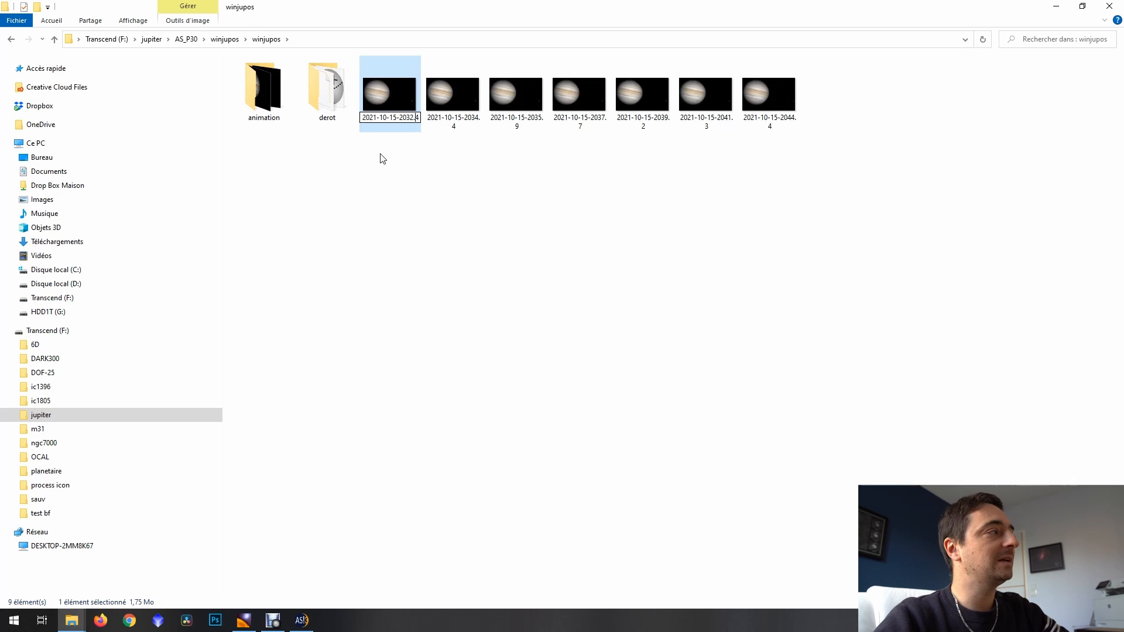
{"action": "left_click", "coordinate": [497, 221]}
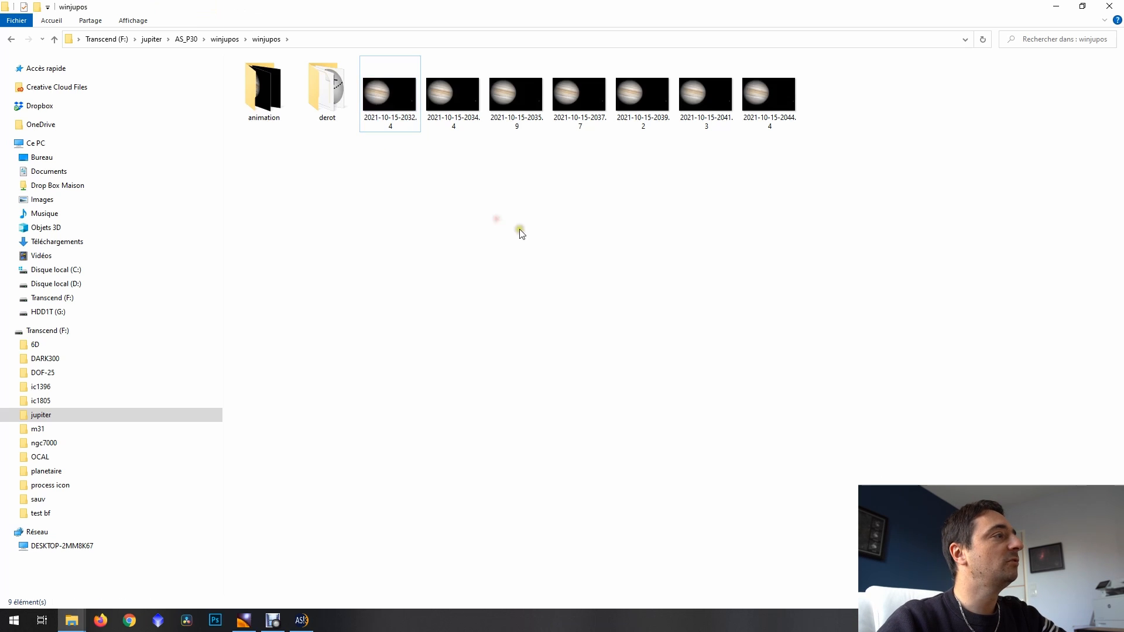
Review the timestamped image series file by file, from 2021-10-15-2032.4 to 2021-10-15-2044.4
{"action": "left_click_drag", "start_coordinate": [390, 190], "coordinate": [778, 82]}
{"action": "left_click", "coordinate": [785, 230]}
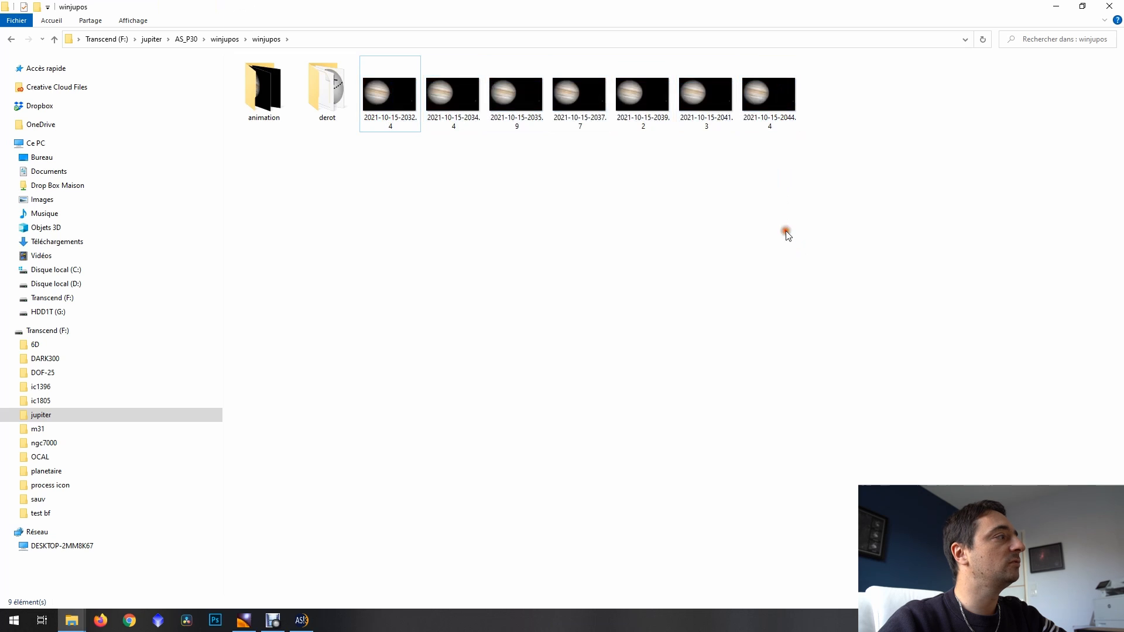
{"action": "left_click_drag", "start_coordinate": [810, 193], "coordinate": [393, 85]}
{"action": "left_click", "coordinate": [422, 175]}
{"action": "left_click", "coordinate": [404, 95]}
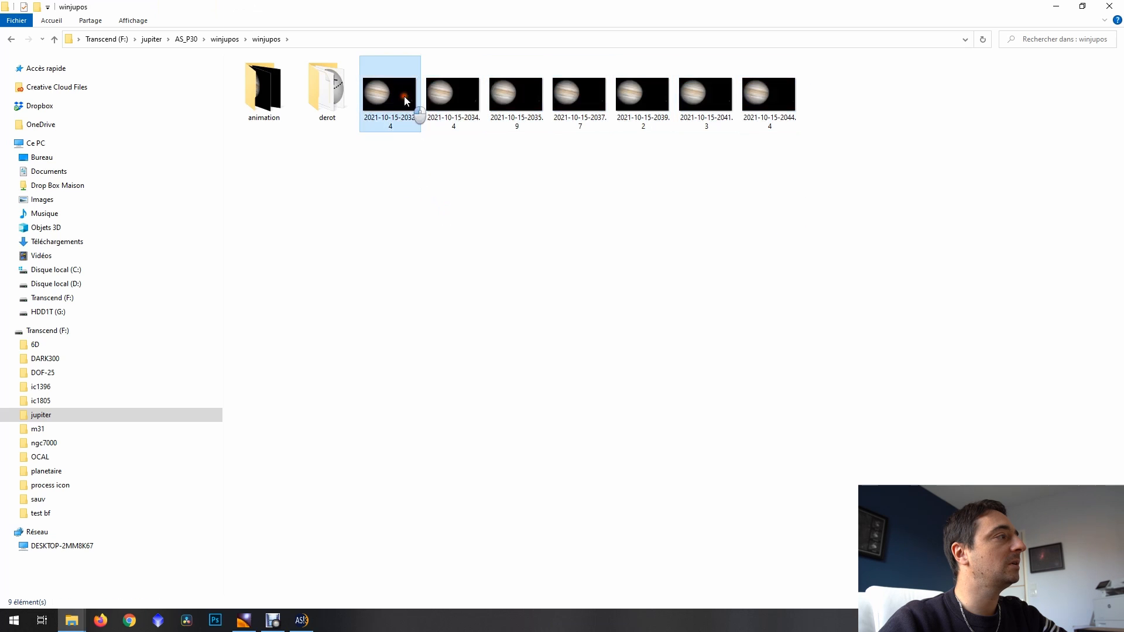
{"action": "key", "text": "Right"}
{"action": "key", "text": "Right"}
{"action": "key", "text": "Right"}
{"action": "key", "text": "Right"}
{"action": "key", "text": "Right"}
{"action": "key", "text": "Right"}
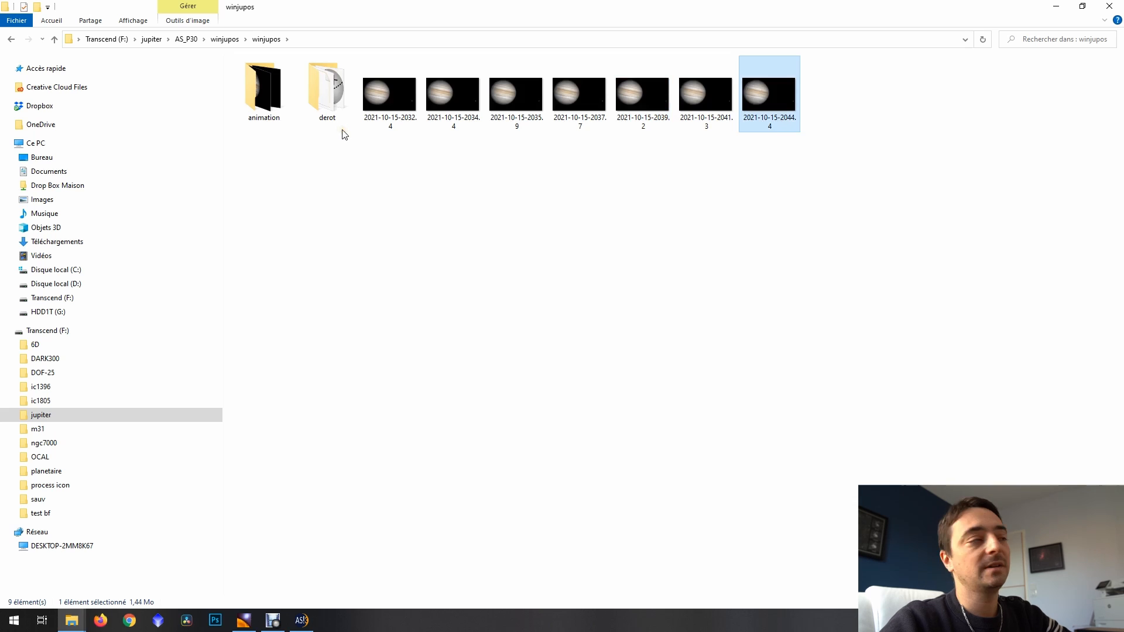
Switch to WinJUPOS, check that Jupiter is the chosen celestial body, and look over the available derotation tools
{"action": "left_click", "coordinate": [333, 103]}
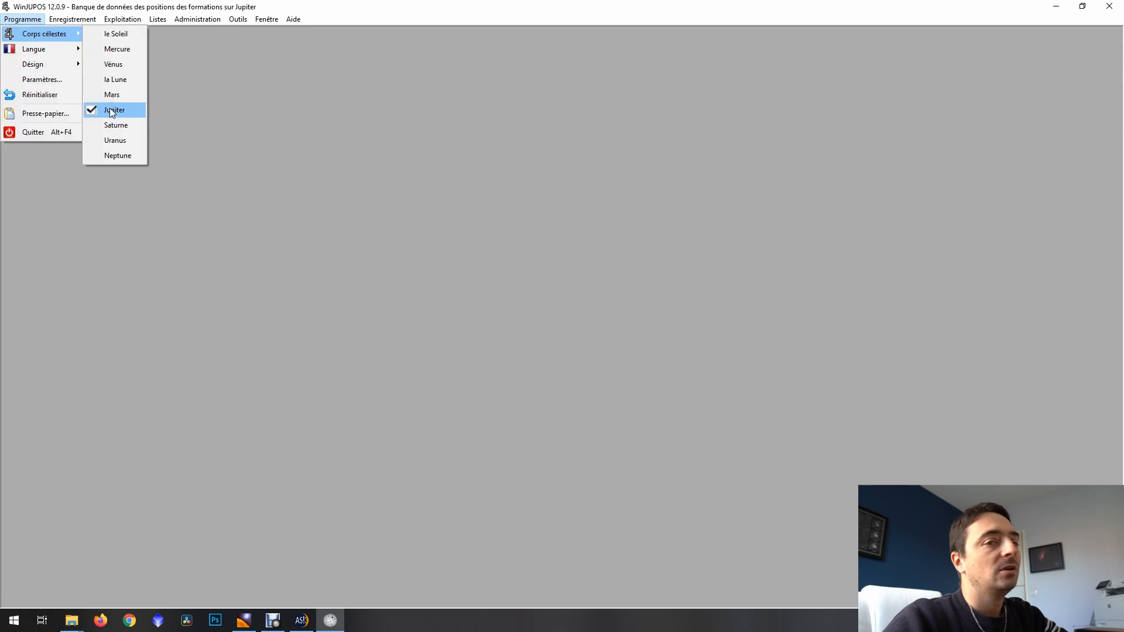
{"action": "left_click", "coordinate": [362, 111]}
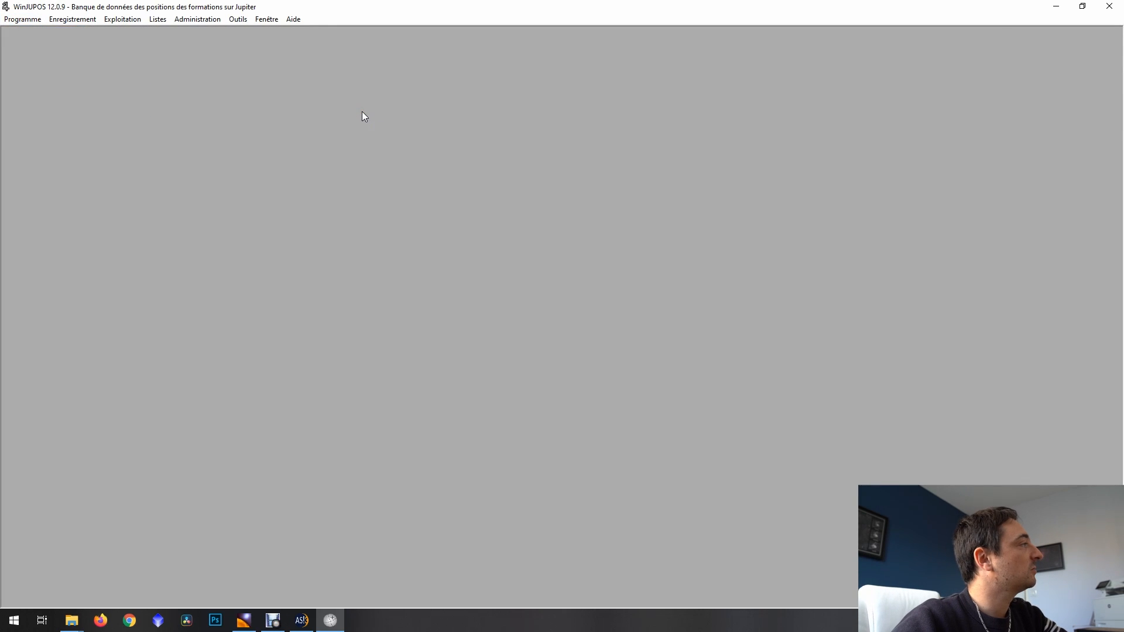
{"action": "left_click", "coordinate": [22, 18]}
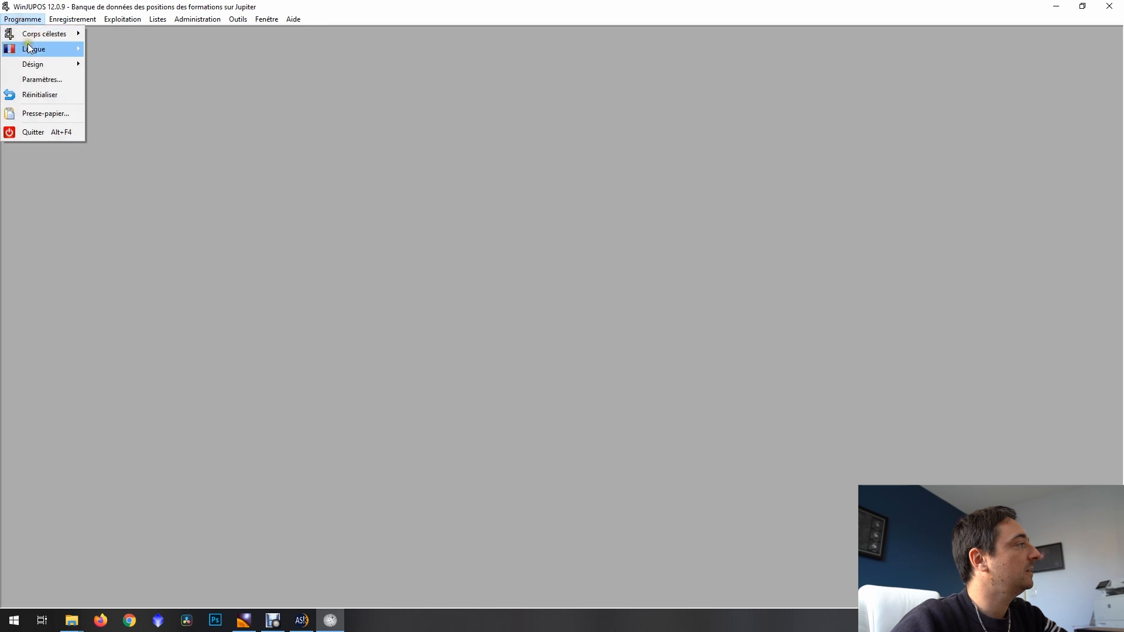
{"action": "mouse_move", "coordinate": [30, 34]}
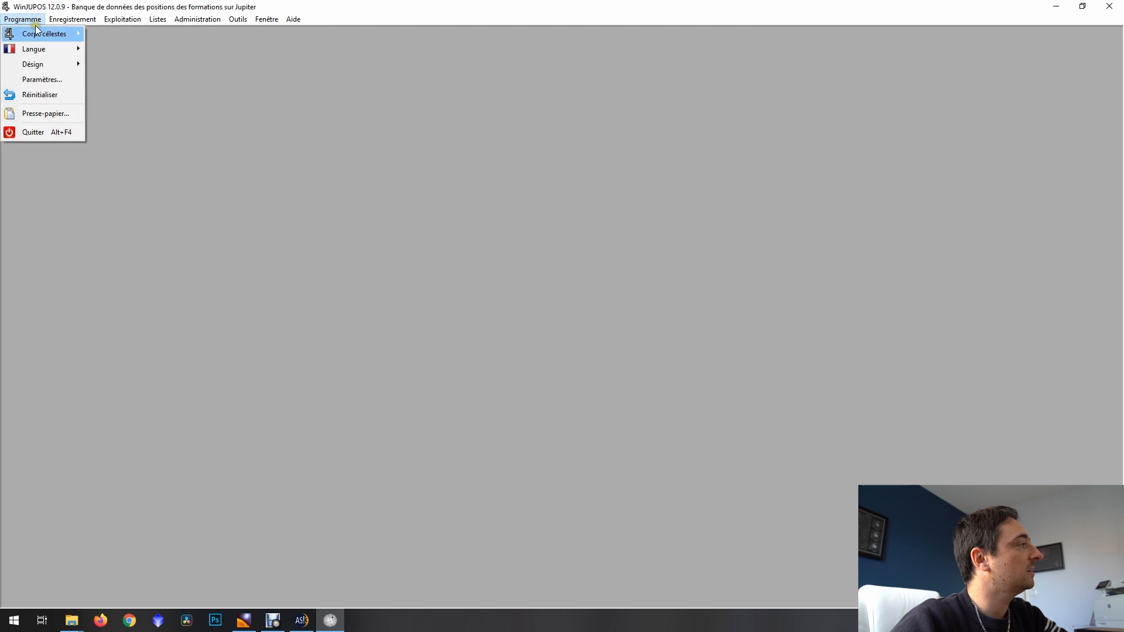
{"action": "left_click", "coordinate": [181, 93]}
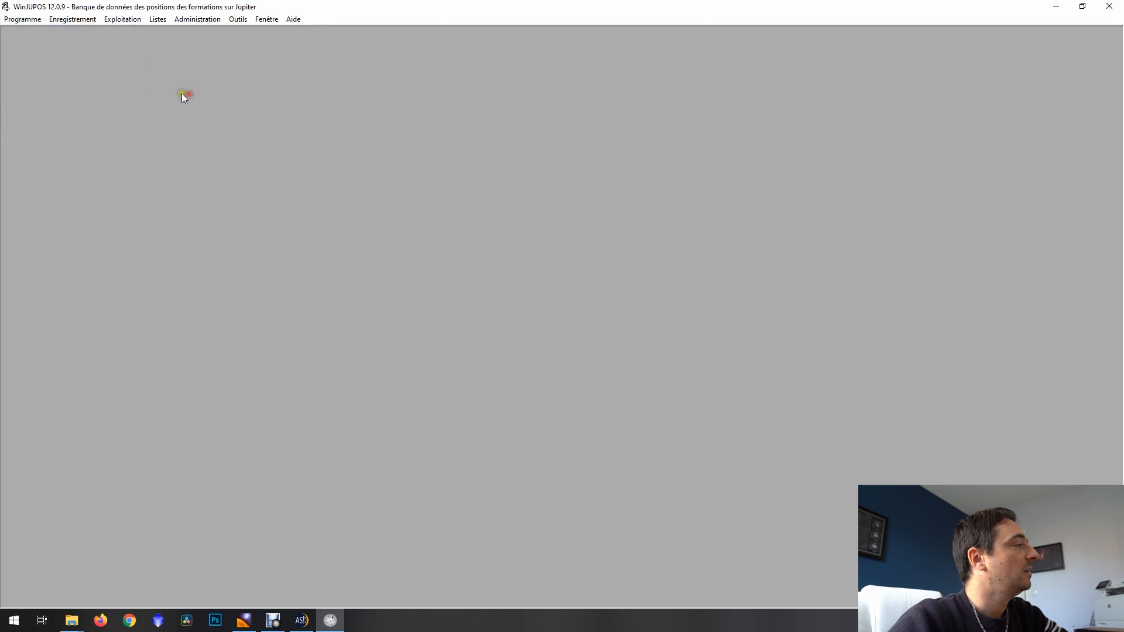
{"action": "left_click", "coordinate": [238, 18]}
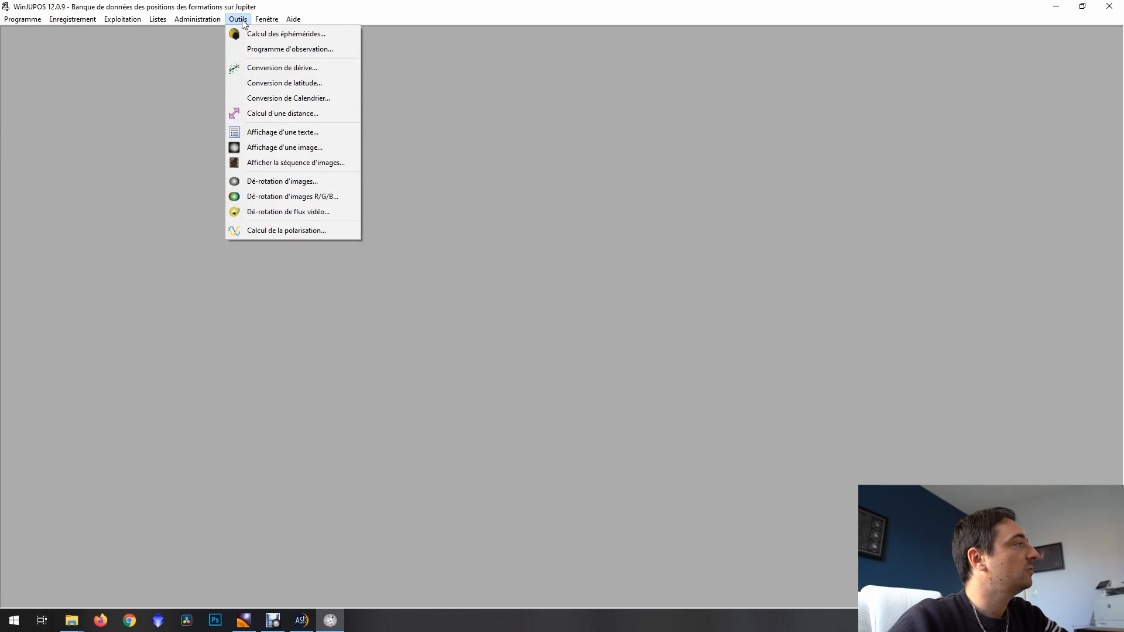
{"action": "left_click", "coordinate": [174, 117]}
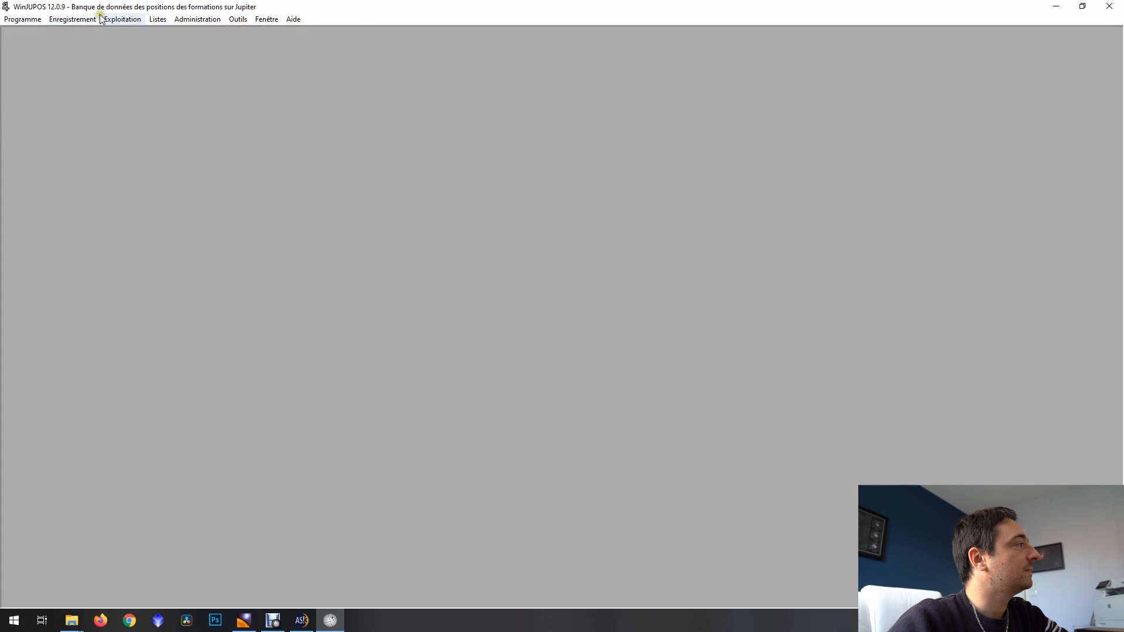
Start a new image measurement and load 2021-10-15-2032.4 from the inner winjupos folder
{"action": "left_click", "coordinate": [67, 20]}
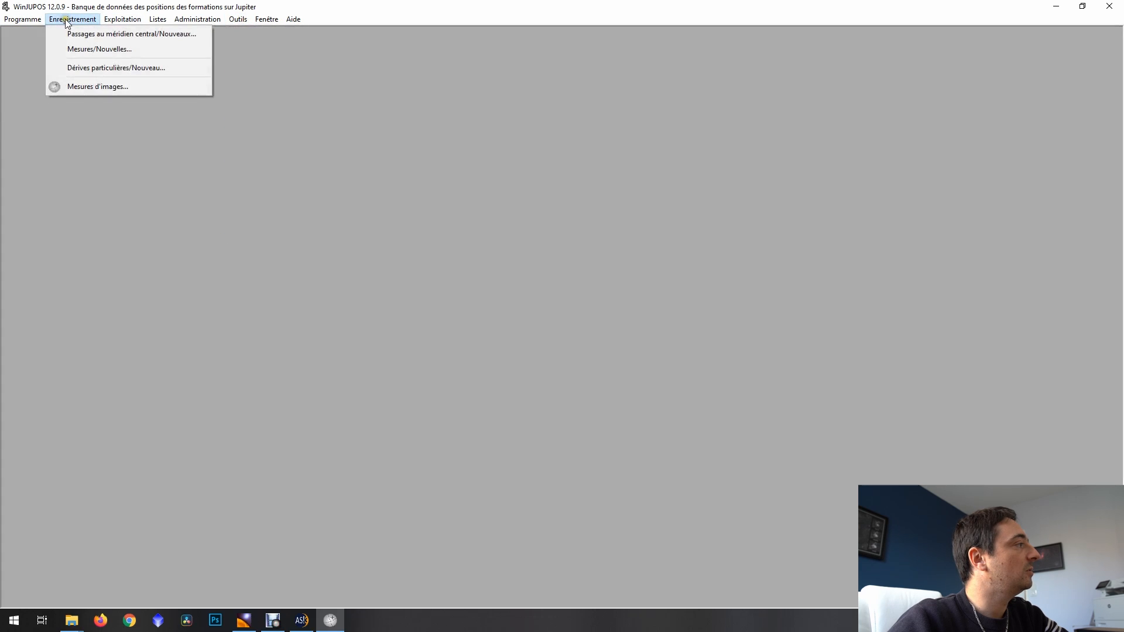
{"action": "left_click", "coordinate": [96, 86]}
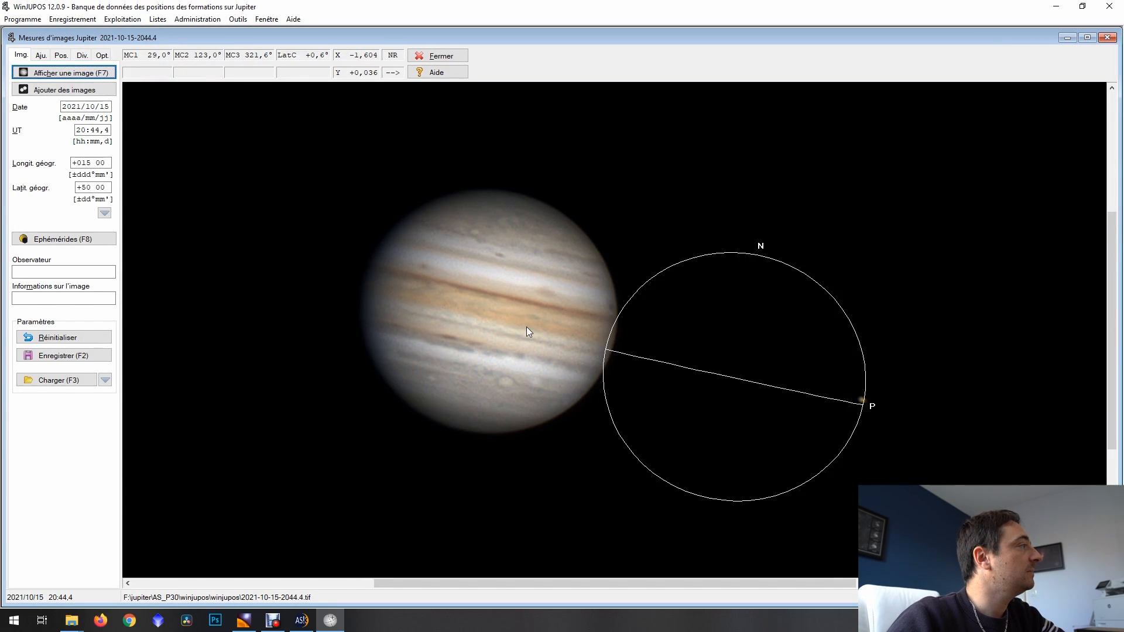
{"action": "left_click", "coordinate": [55, 75]}
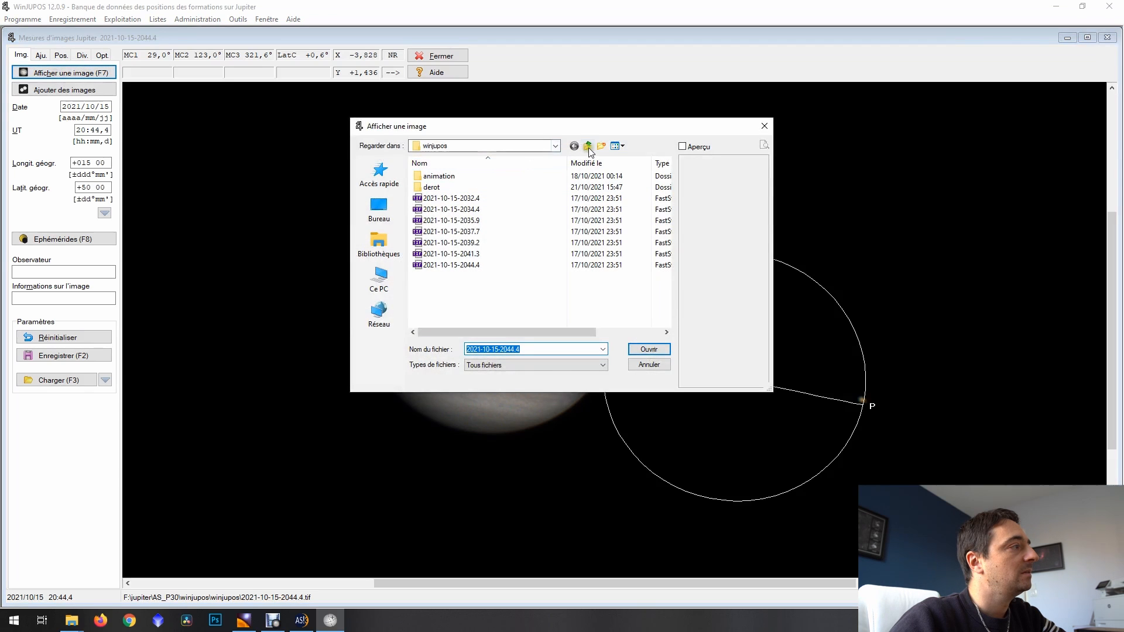
{"action": "left_click", "coordinate": [587, 146]}
{"action": "left_click", "coordinate": [434, 175]}
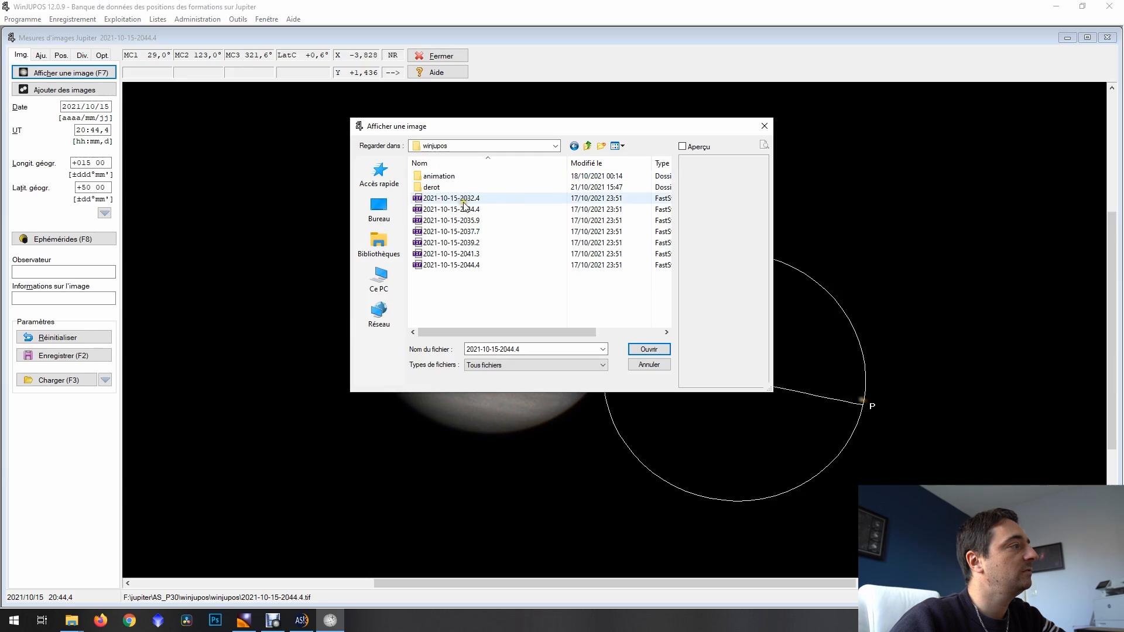
{"action": "double_click", "coordinate": [464, 200]}
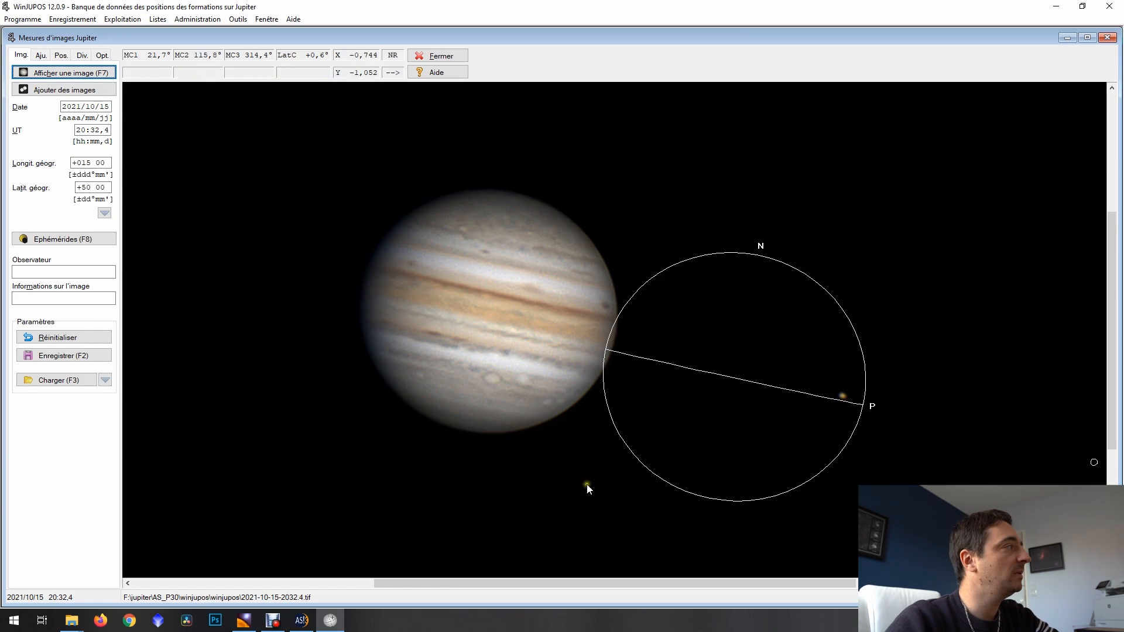
Show the image adjustment settings and place the measurement outline over Jupiter's disc
{"action": "left_click", "coordinate": [42, 55]}
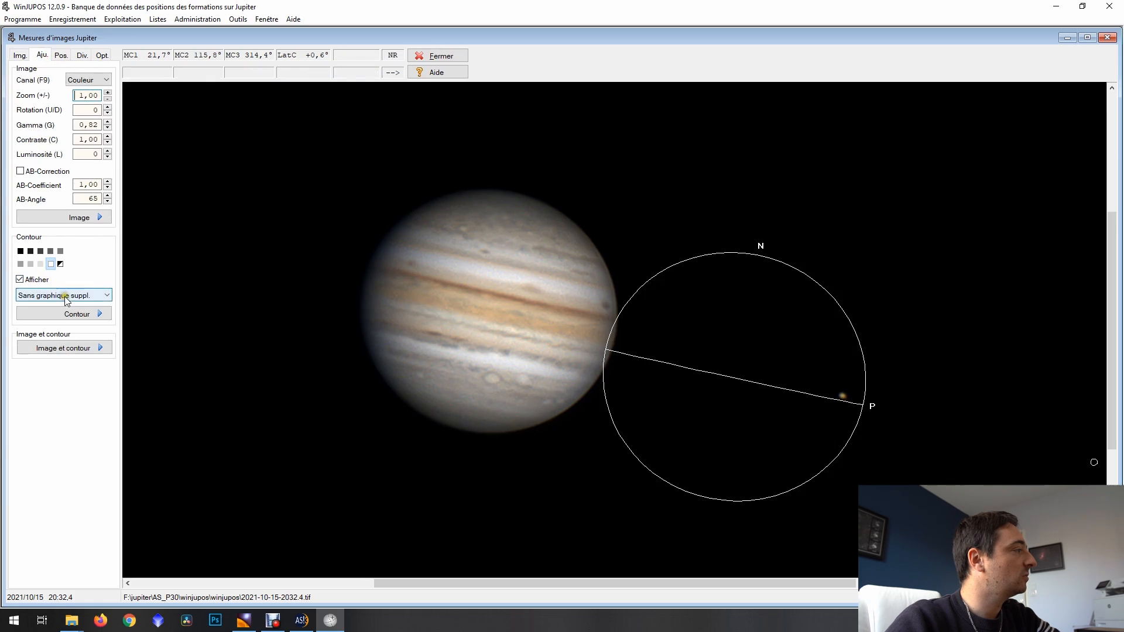
{"action": "left_click", "coordinate": [70, 314]}
{"action": "left_click", "coordinate": [159, 317]}
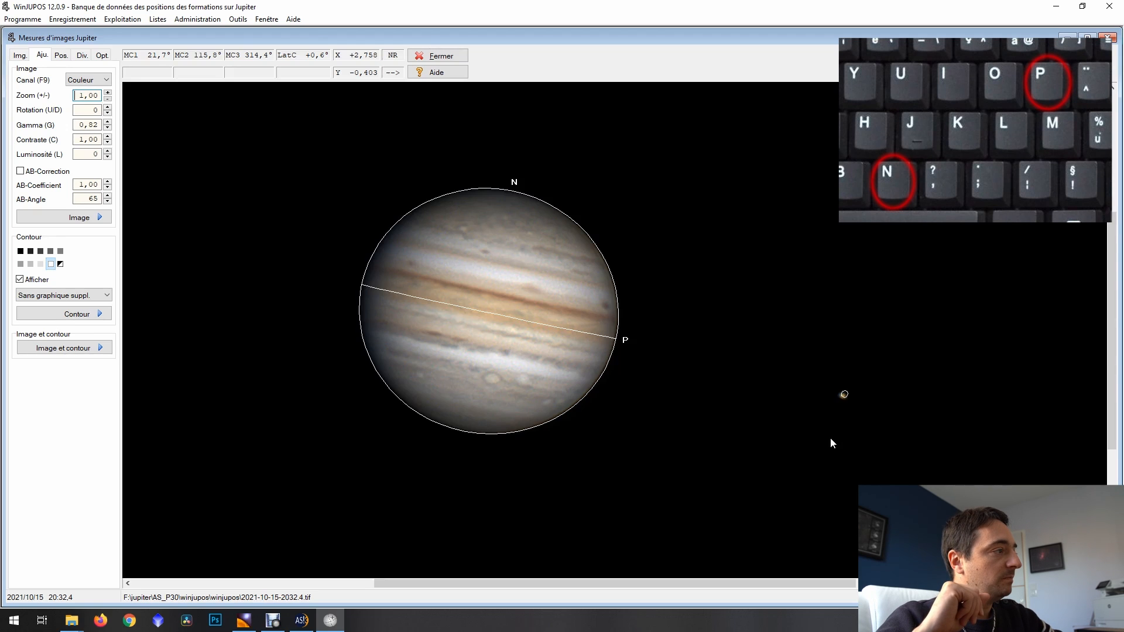
Rotate the outline both ways around Jupiter, ending with the small marker circle over the moon
{"action": "key", "text": "p"}
{"action": "key", "text": "p"}
{"action": "key", "text": "p"}
{"action": "key", "text": "p"}
{"action": "key", "text": "n"}
{"action": "key", "text": "n"}
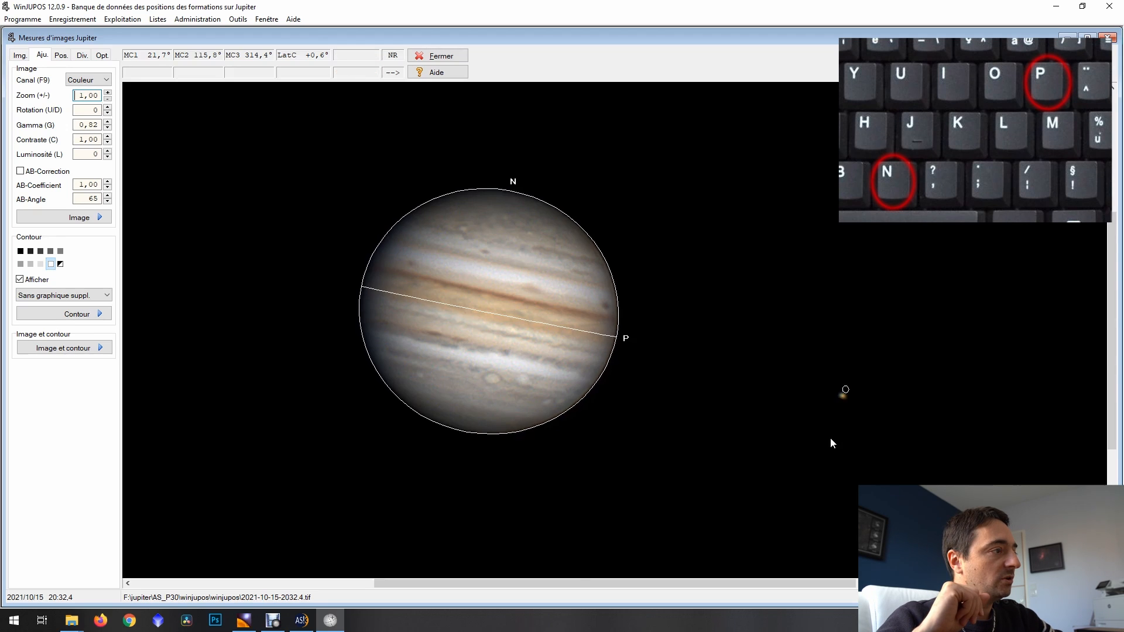
{"action": "key", "text": "n"}
{"action": "key", "text": "n"}
{"action": "key", "text": "n"}
{"action": "key", "text": "n"}
{"action": "key", "text": "n"}
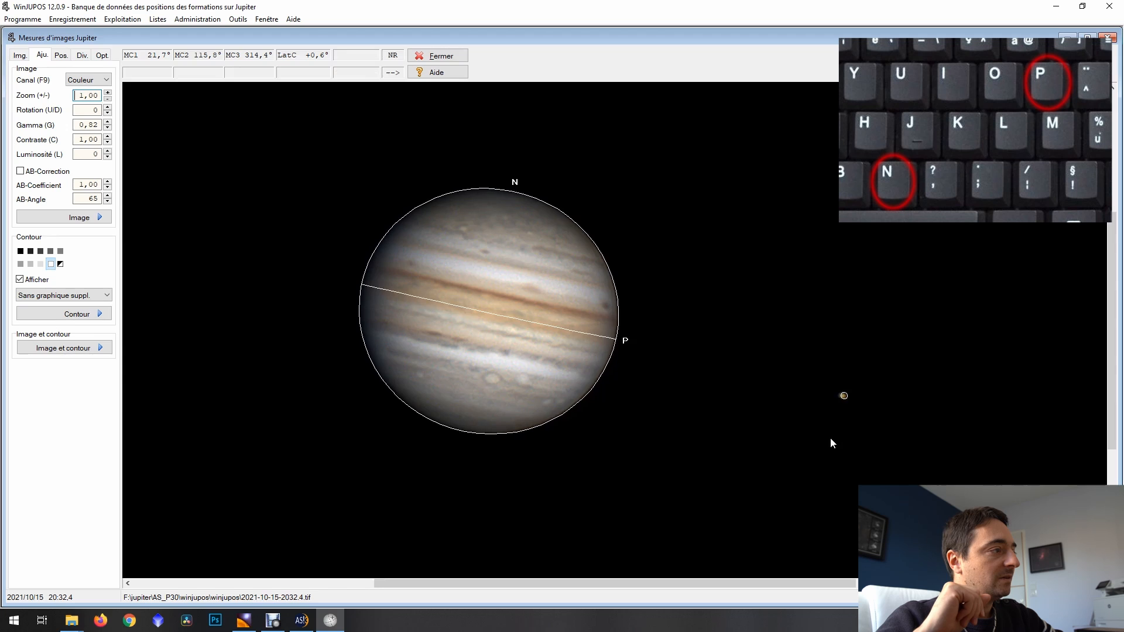
Enlarge the outline slightly and try shifting it sideways and vertically around Jupiter's disc
{"action": "key", "text": "Page_Up"}
{"action": "key", "text": "Page_Up"}
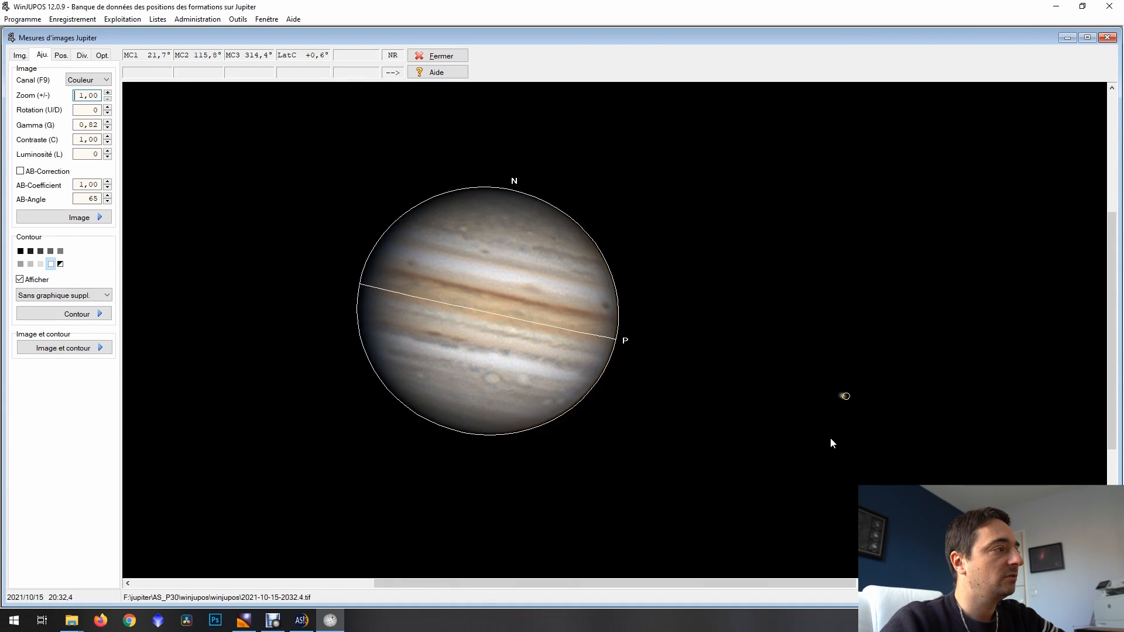
{"action": "key", "text": "Right"}
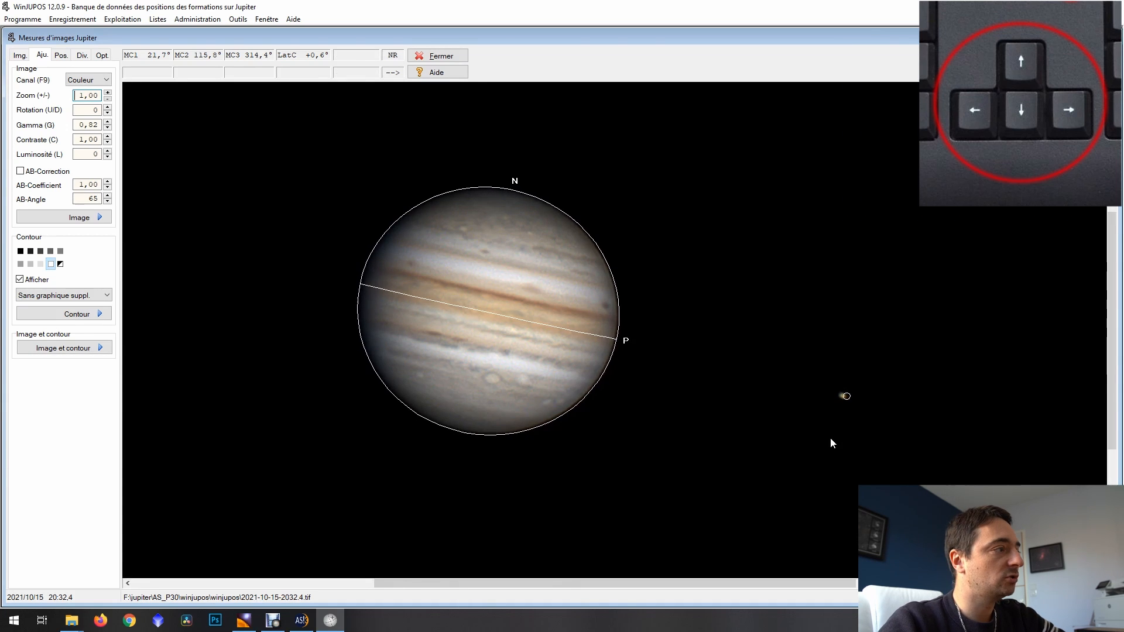
{"action": "key", "text": "Up"}
{"action": "key", "text": "Right"}
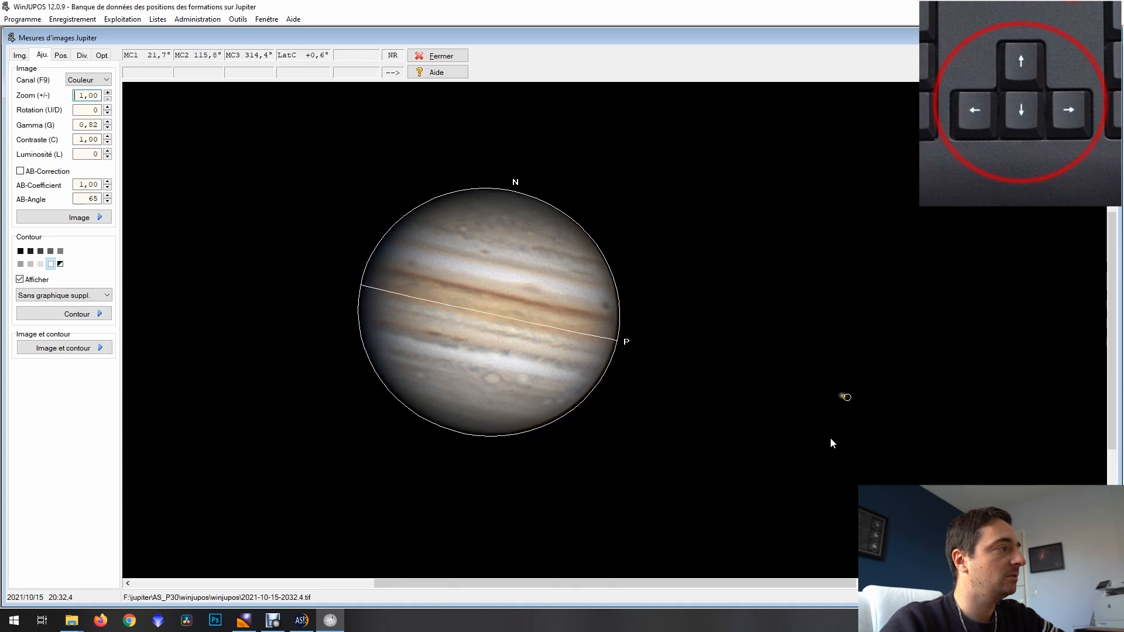
{"action": "key", "text": "Down"}
{"action": "key", "text": "Down"}
{"action": "key", "text": "Down"}
{"action": "key", "text": "Down"}
{"action": "key", "text": "Down"}
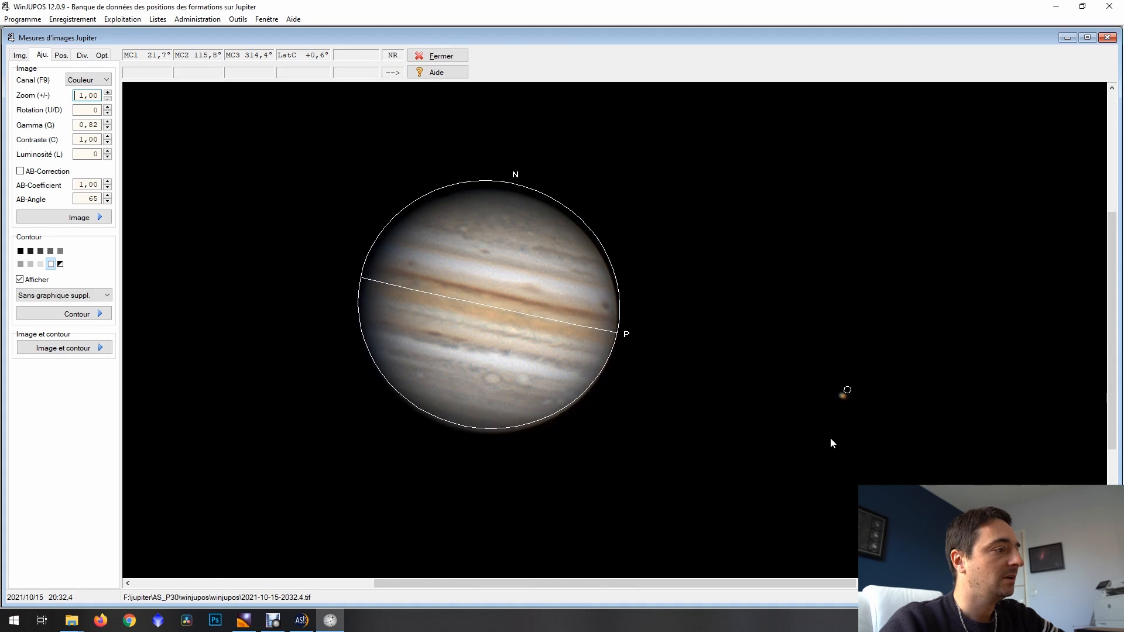
{"action": "key", "text": "Up"}
{"action": "key", "text": "Up"}
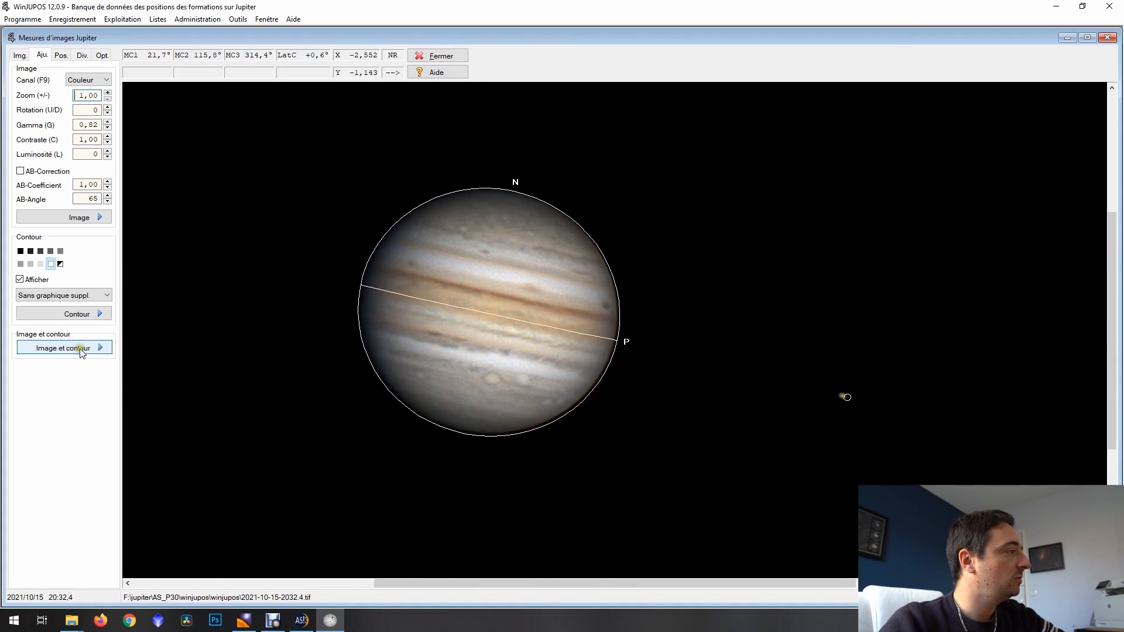
Refit the outline to Jupiter's disc and set the image gamma to 3.30
{"action": "left_click", "coordinate": [87, 314]}
{"action": "left_click", "coordinate": [136, 315]}
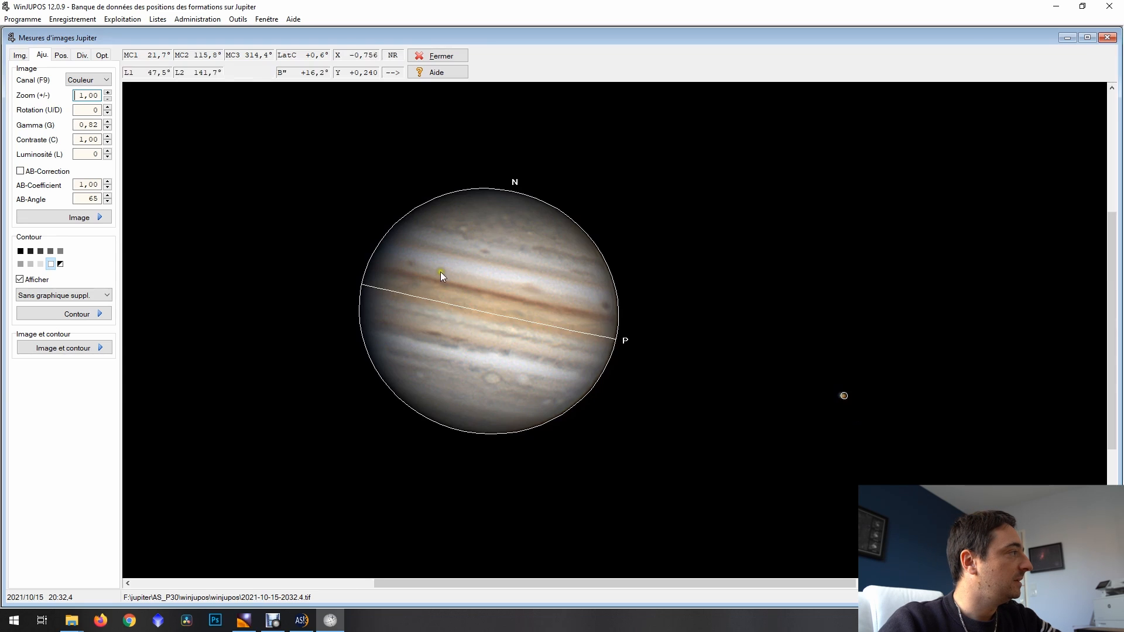
{"action": "left_click", "coordinate": [108, 122]}
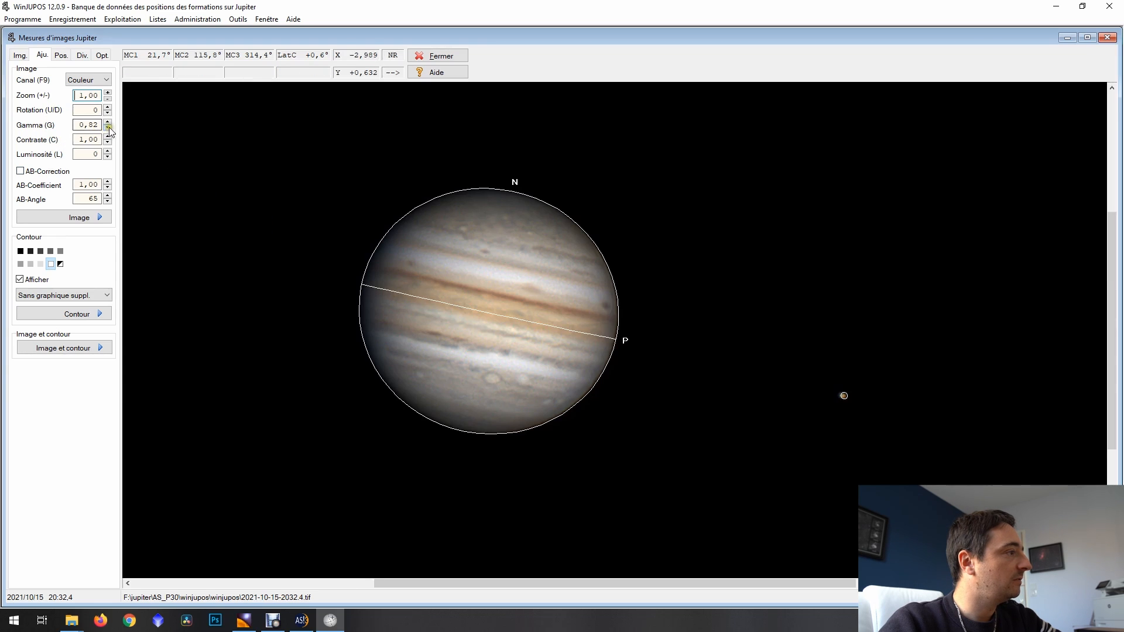
{"action": "left_click", "coordinate": [107, 122]}
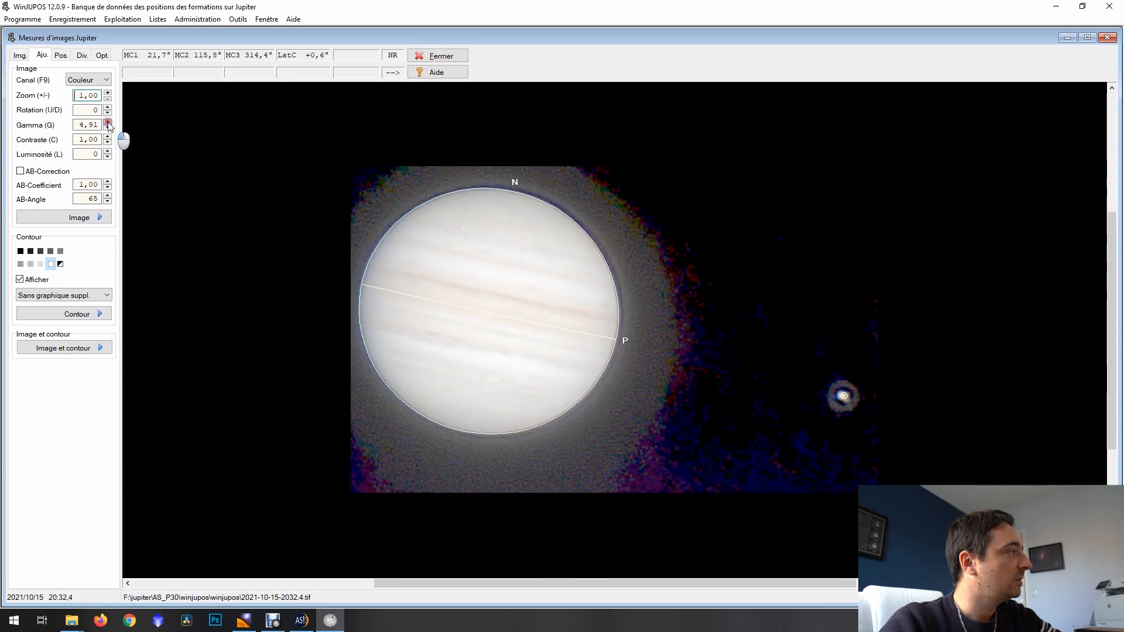
{"action": "left_click", "coordinate": [107, 128]}
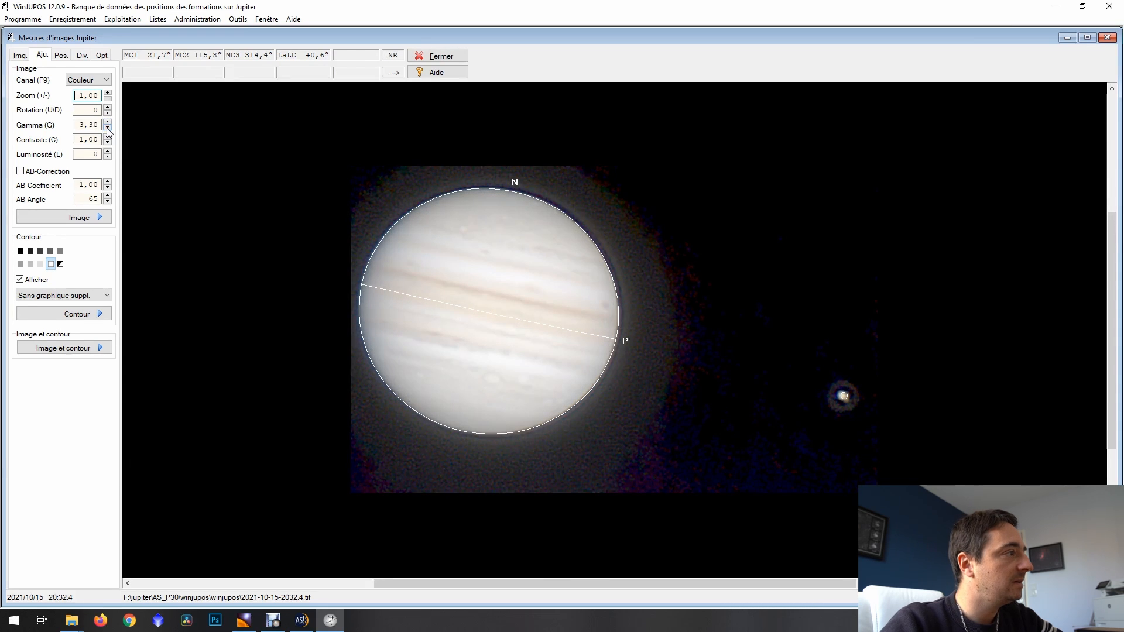
Fine-tune the outline's size and position until it follows the brightened limb of Jupiter
{"action": "left_click", "coordinate": [303, 305]}
{"action": "key", "text": "Page_Down"}
{"action": "key", "text": "Page_Down"}
{"action": "key", "text": "Right"}
{"action": "key", "text": "Right"}
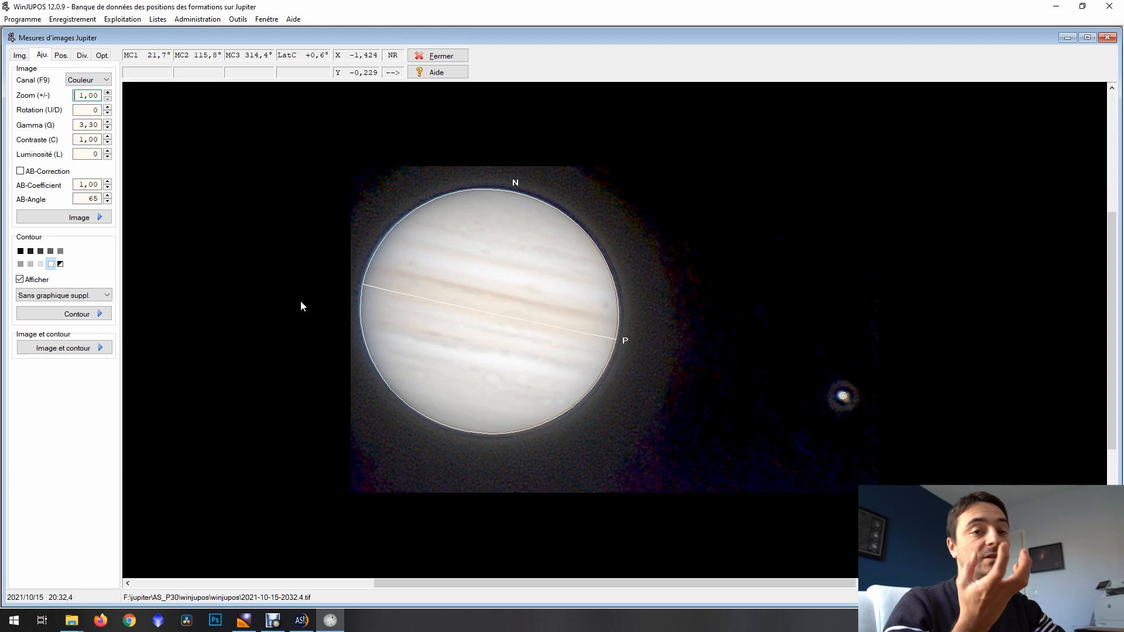
{"action": "key", "text": "Page_Up"}
{"action": "key", "text": "Page_Up"}
{"action": "key", "text": "Page_Up"}
{"action": "key", "text": "Page_Up"}
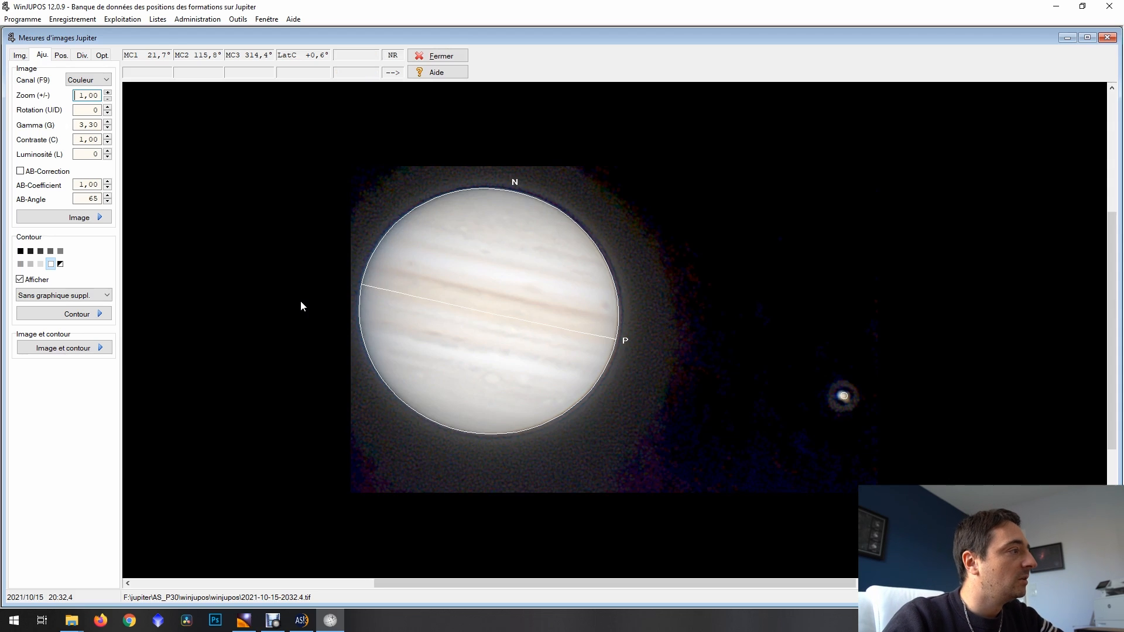
{"action": "key", "text": "Left"}
{"action": "key", "text": "Down"}
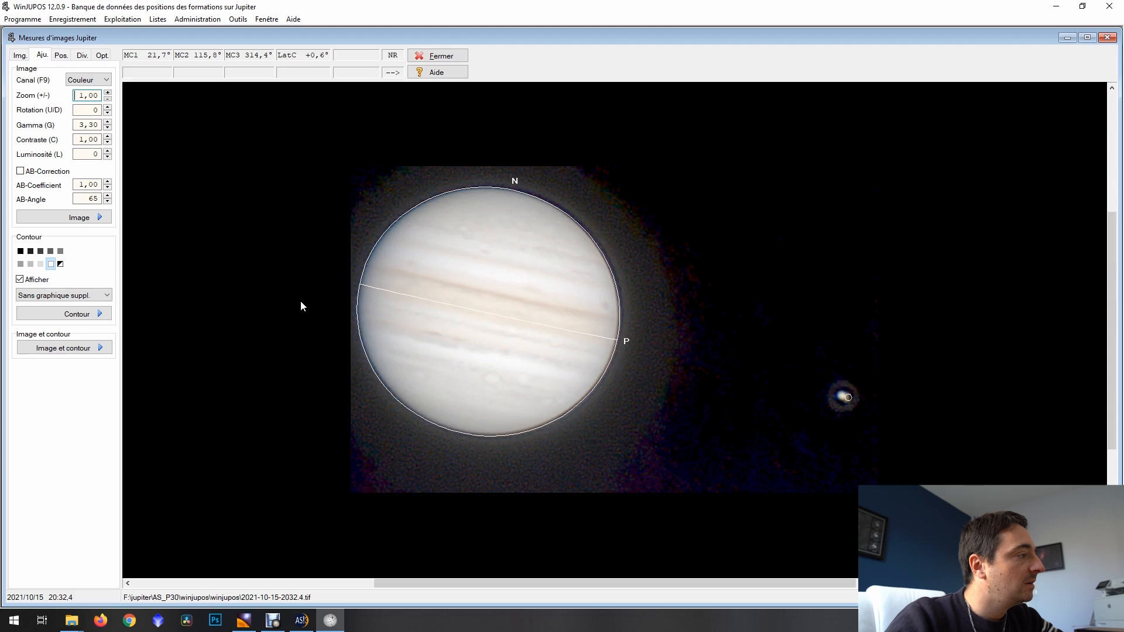
{"action": "key", "text": "Page_Down"}
{"action": "key", "text": "Page_Down"}
{"action": "key", "text": "Page_Down"}
{"action": "key", "text": "Page_Down"}
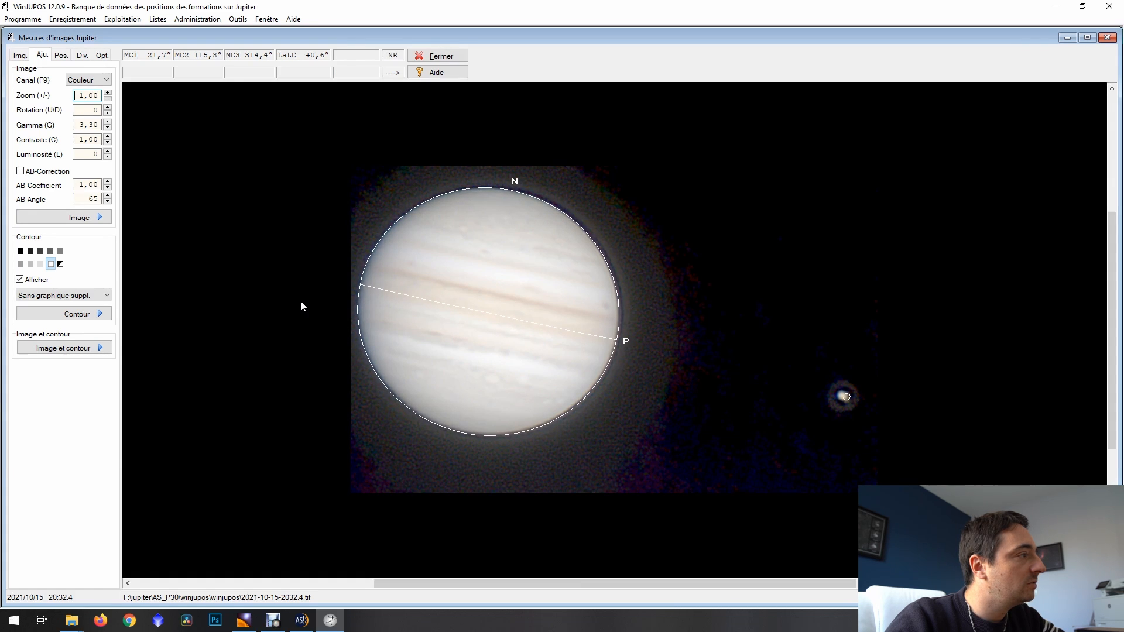
{"action": "key", "text": "Left"}
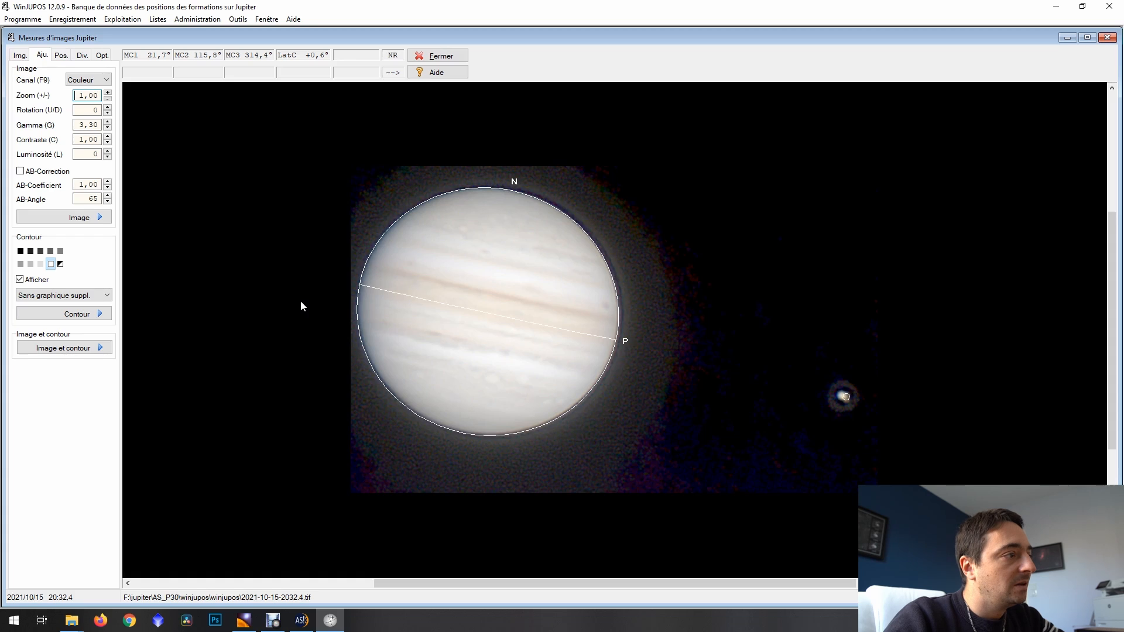
Try a smaller outline shifted to the right, and return it to its previous size and position
{"action": "key", "text": "Page_Down"}
{"action": "key", "text": "Page_Down"}
{"action": "key", "text": "Page_Down"}
{"action": "key", "text": "Page_Down"}
{"action": "key", "text": "Right"}
{"action": "key", "text": "Right"}
{"action": "key", "text": "Right"}
{"action": "key", "text": "Right"}
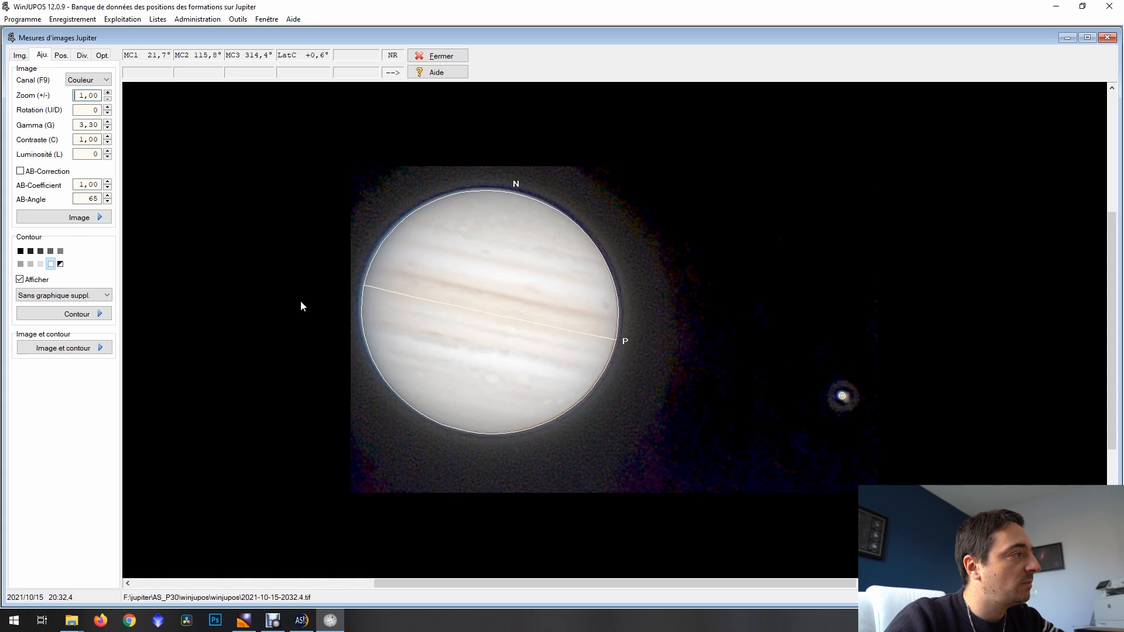
{"action": "key", "text": "Page_Up"}
{"action": "key", "text": "Page_Up"}
{"action": "key", "text": "Page_Up"}
{"action": "key", "text": "Page_Up"}
{"action": "key", "text": "Left"}
{"action": "key", "text": "Left"}
{"action": "key", "text": "Left"}
{"action": "key", "text": "Left"}
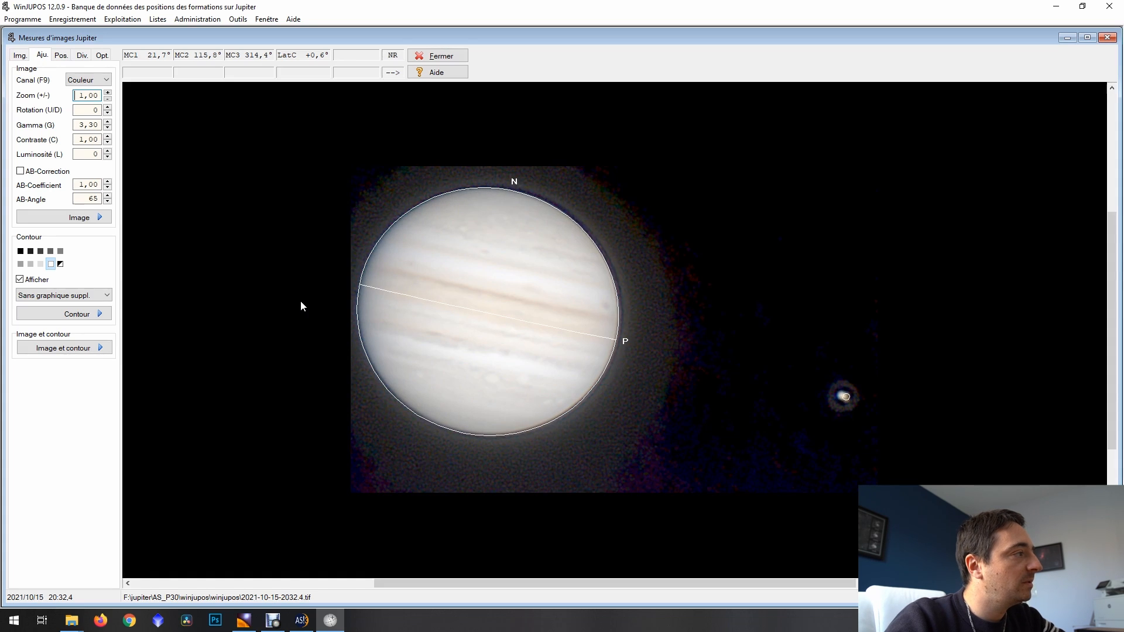
Enlarge the outline one step, nudge it right and up, and lower the gamma until Jupiter's bands have normal contrast
{"action": "key", "text": "Page_Up"}
{"action": "key", "text": "Right"}
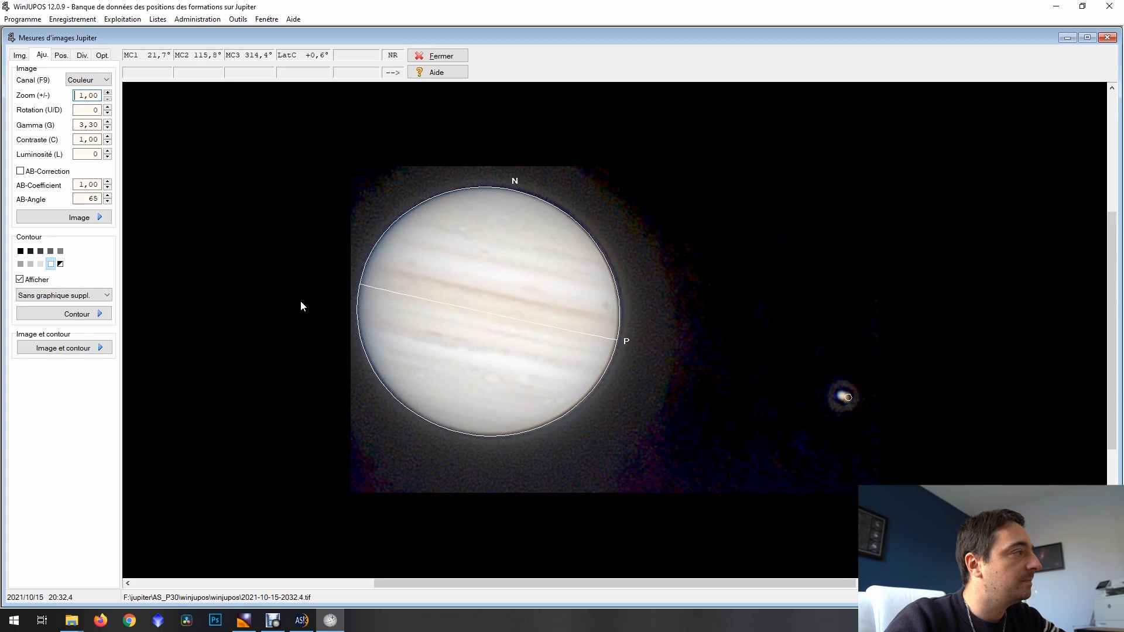
{"action": "key", "text": "Up"}
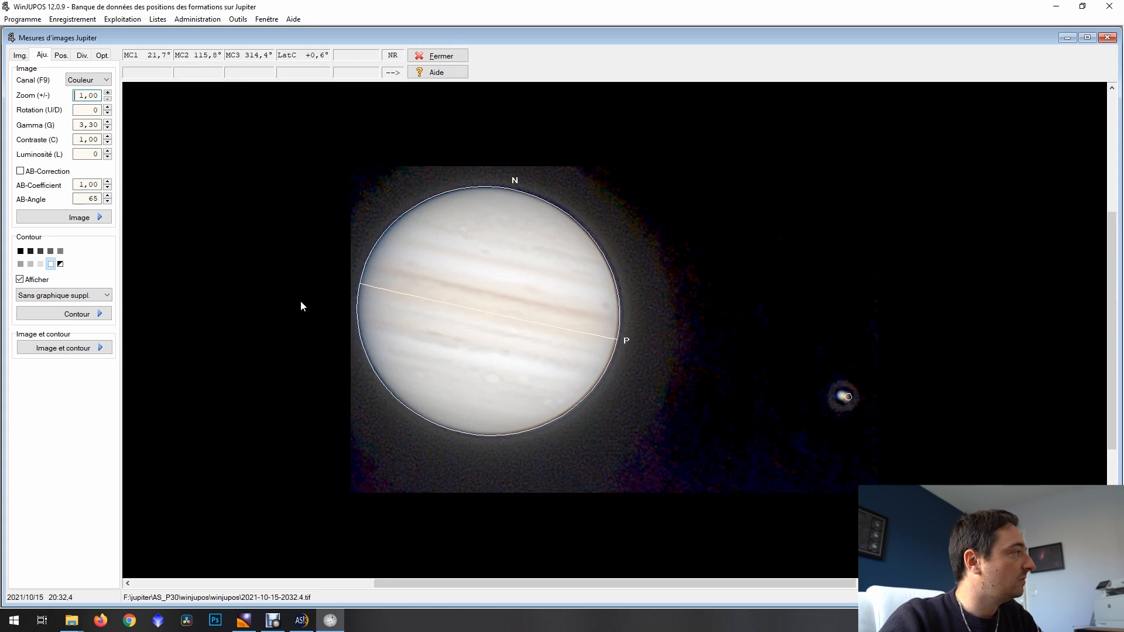
{"action": "left_click", "coordinate": [107, 127]}
{"action": "left_click", "coordinate": [107, 128]}
{"action": "left_click", "coordinate": [107, 128]}
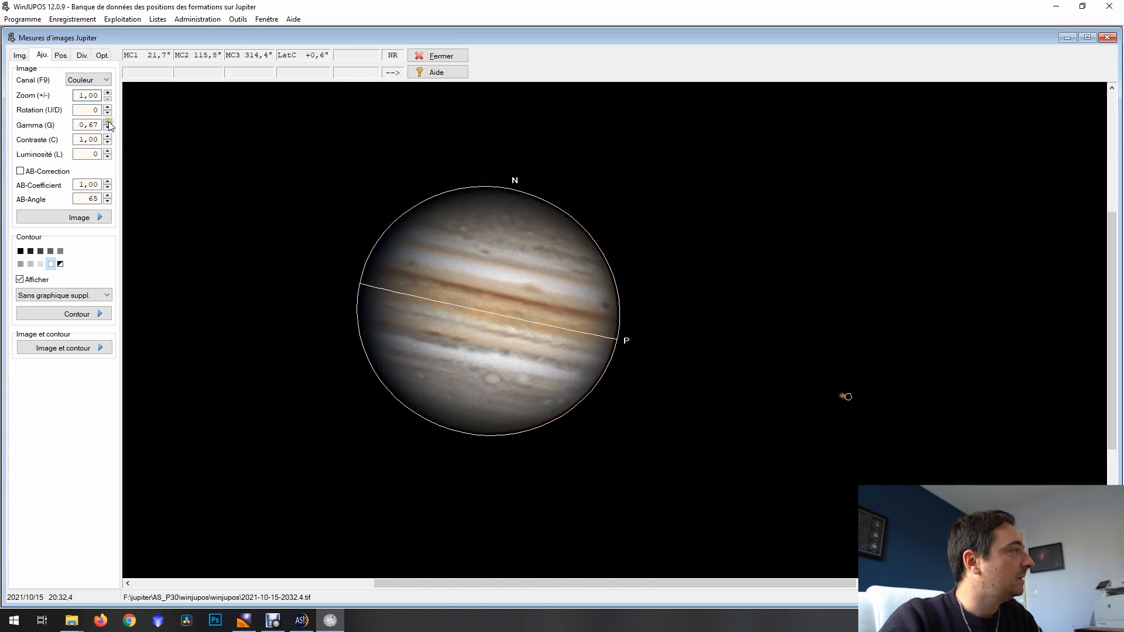
{"action": "left_click", "coordinate": [107, 122]}
Save the image measurement as 2021-10-15-2032.4 in the derot folder and check the saved files in File Explorer
{"action": "left_click", "coordinate": [20, 55]}
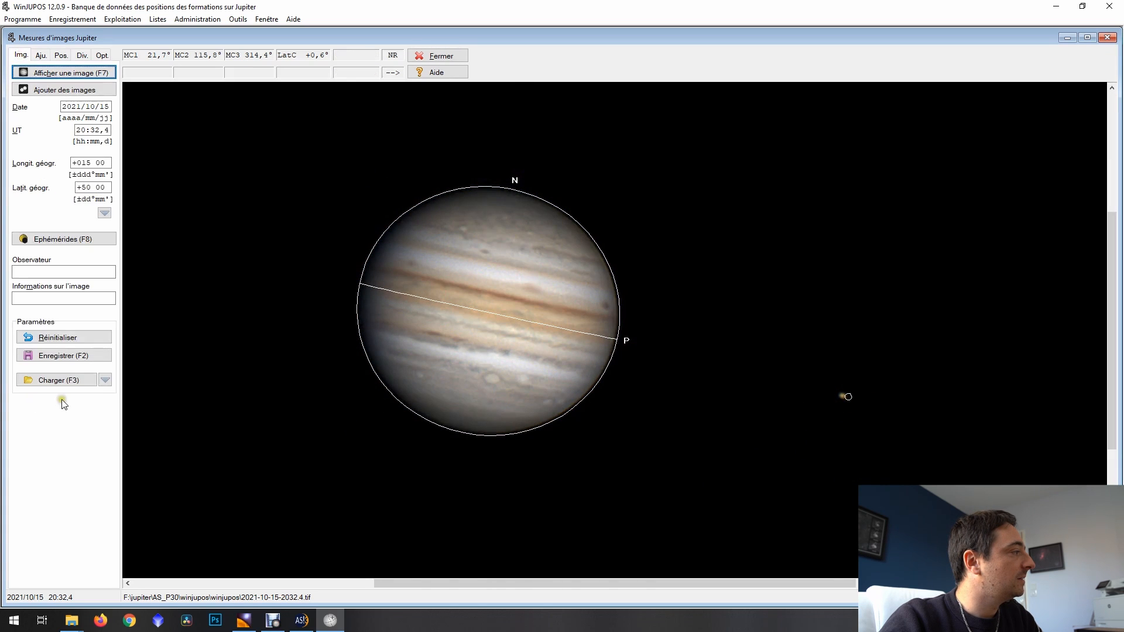
{"action": "left_click", "coordinate": [69, 355]}
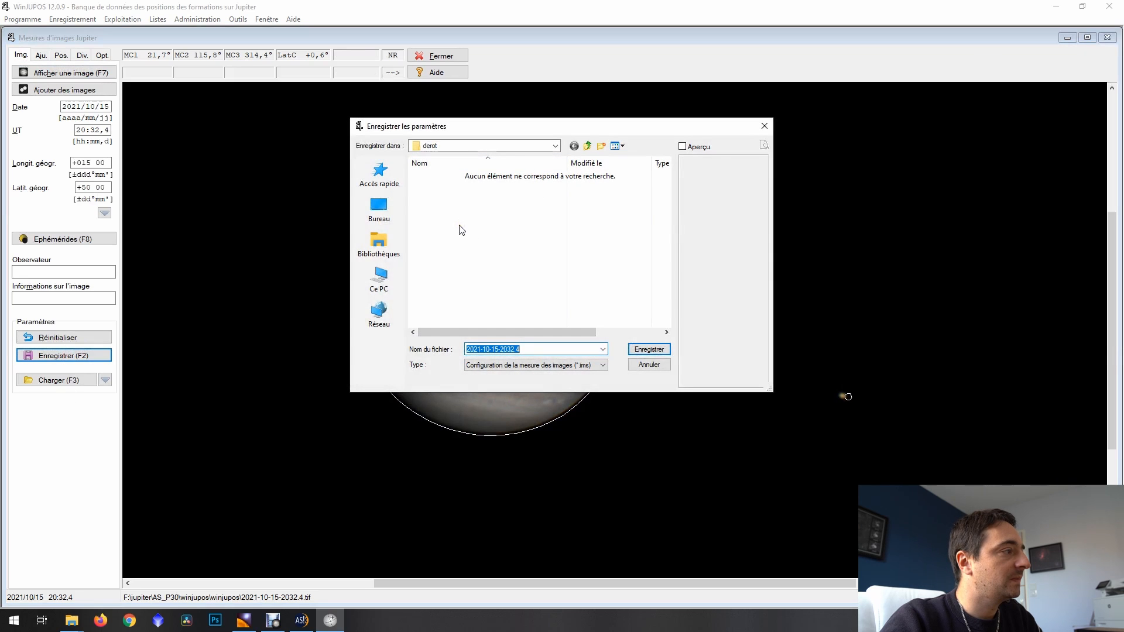
{"action": "left_click", "coordinate": [649, 349]}
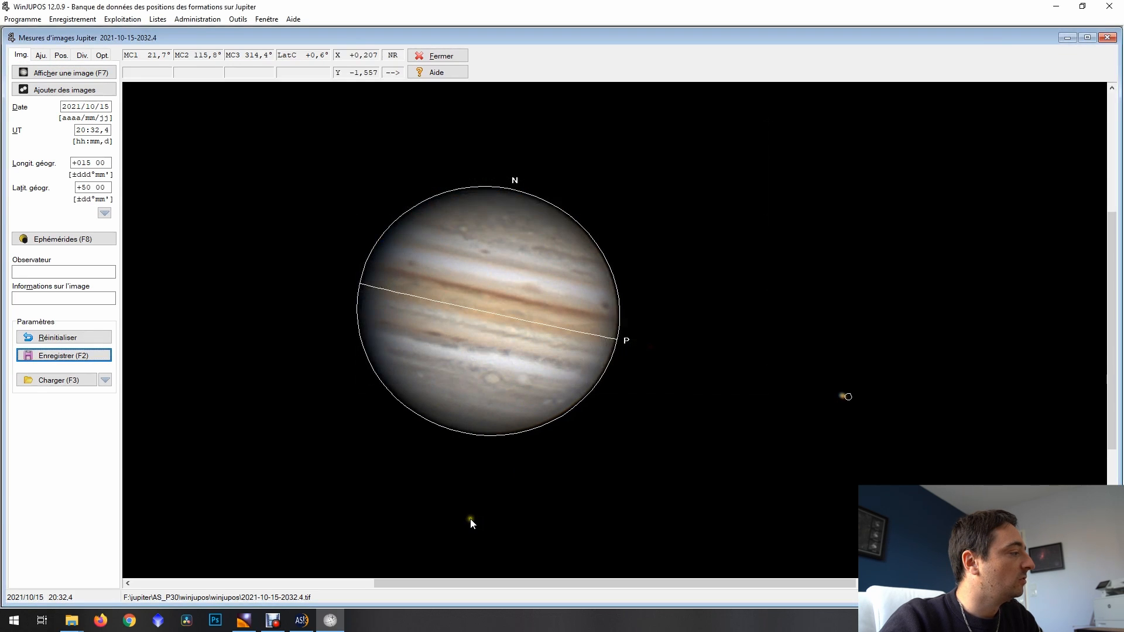
{"action": "left_click", "coordinate": [170, 578]}
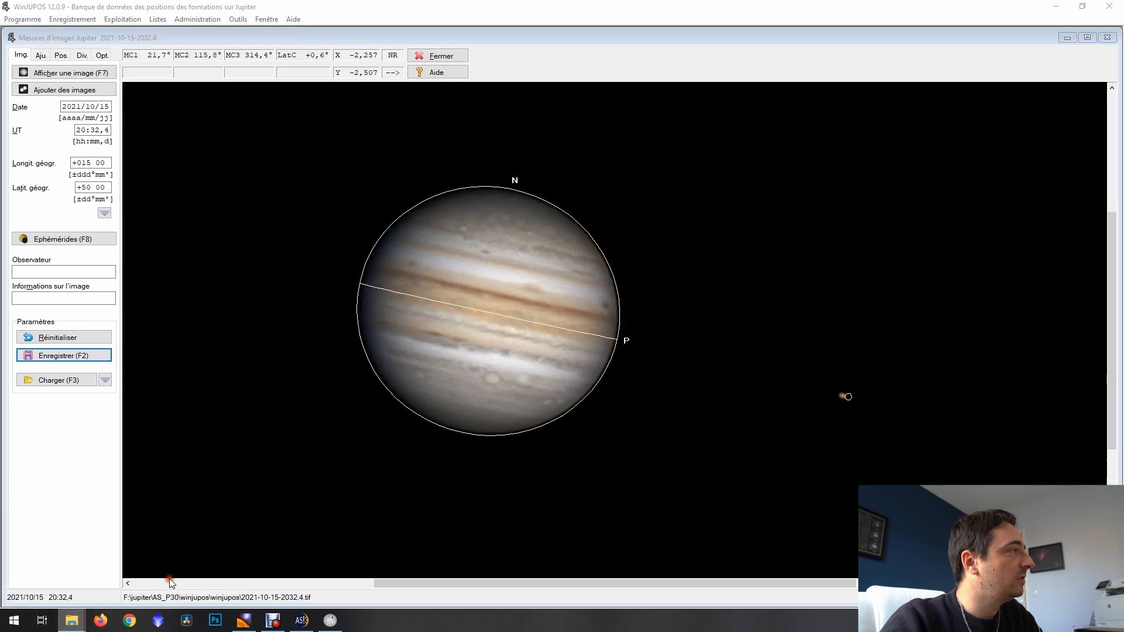
{"action": "left_click_drag", "start_coordinate": [310, 132], "coordinate": [278, 76]}
{"action": "left_click", "coordinate": [300, 169]}
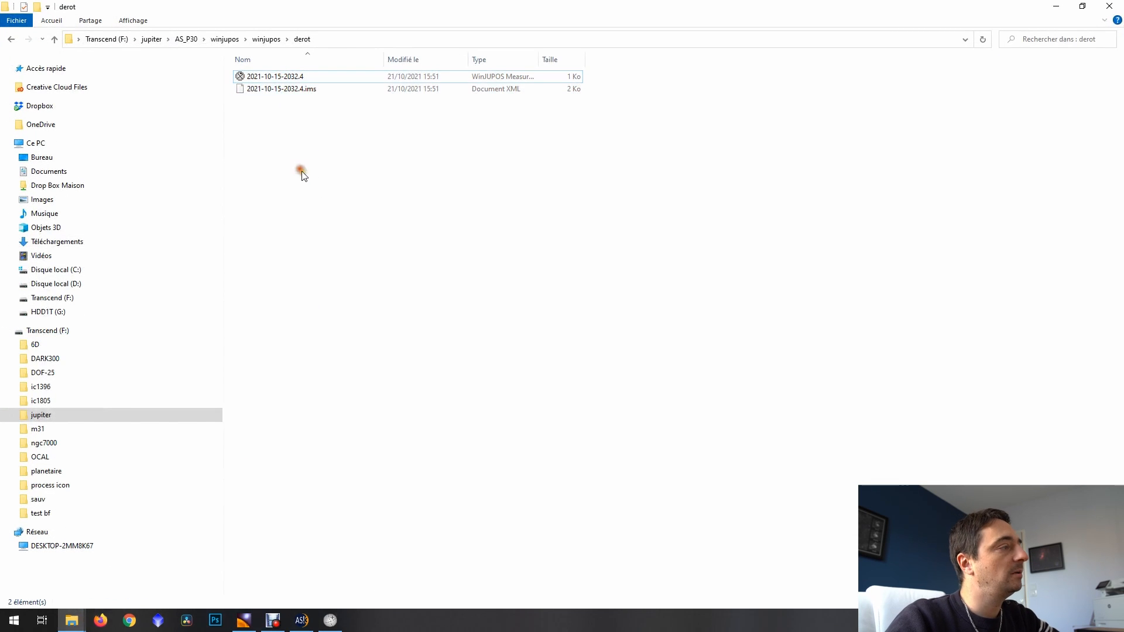
{"action": "left_click_drag", "start_coordinate": [314, 169], "coordinate": [298, 188]}
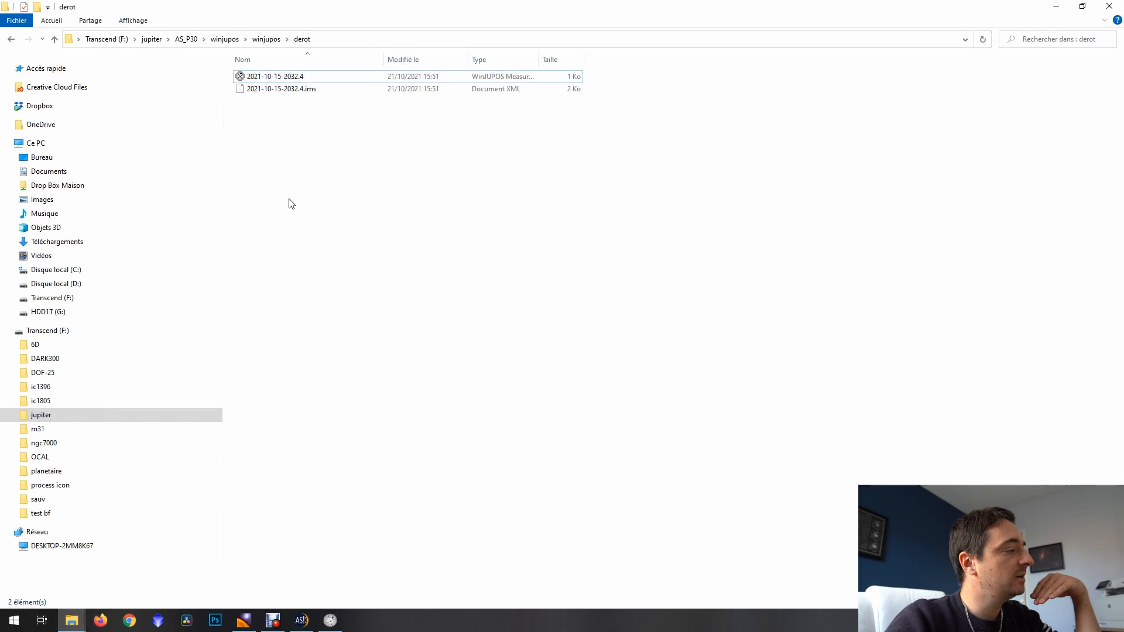
Switch back to WinJUPOS, load image 2021-10-15-2034.4 with the same outline, and save its measurement under that name
{"action": "left_click", "coordinate": [330, 620]}
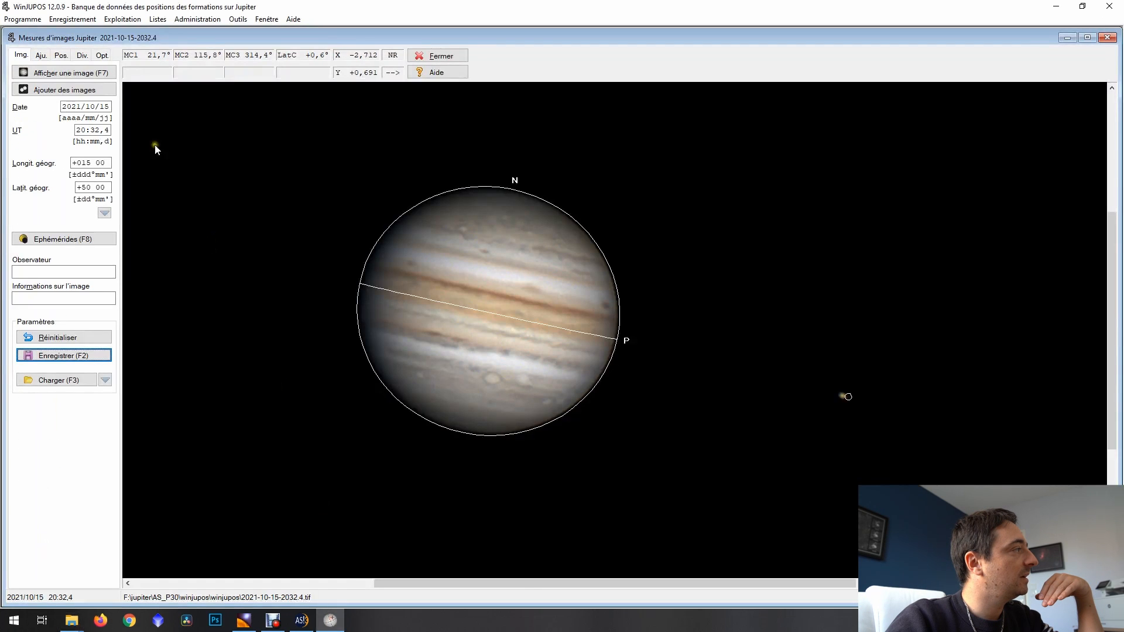
{"action": "left_click", "coordinate": [68, 73]}
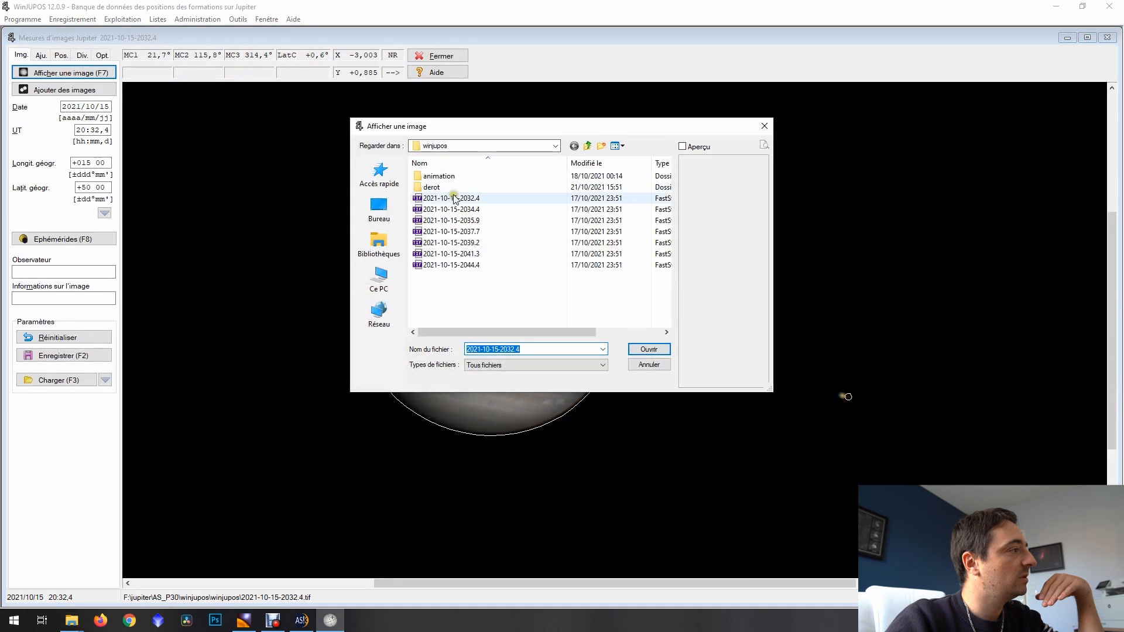
{"action": "double_click", "coordinate": [456, 214]}
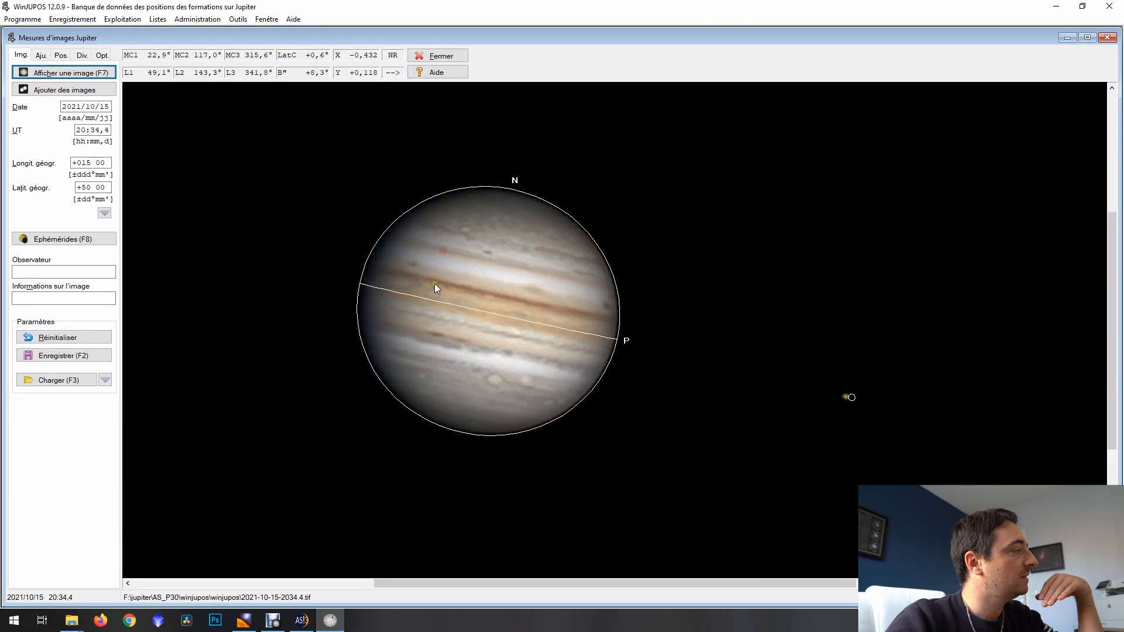
{"action": "left_click", "coordinate": [94, 355]}
{"action": "left_click", "coordinate": [648, 349]}
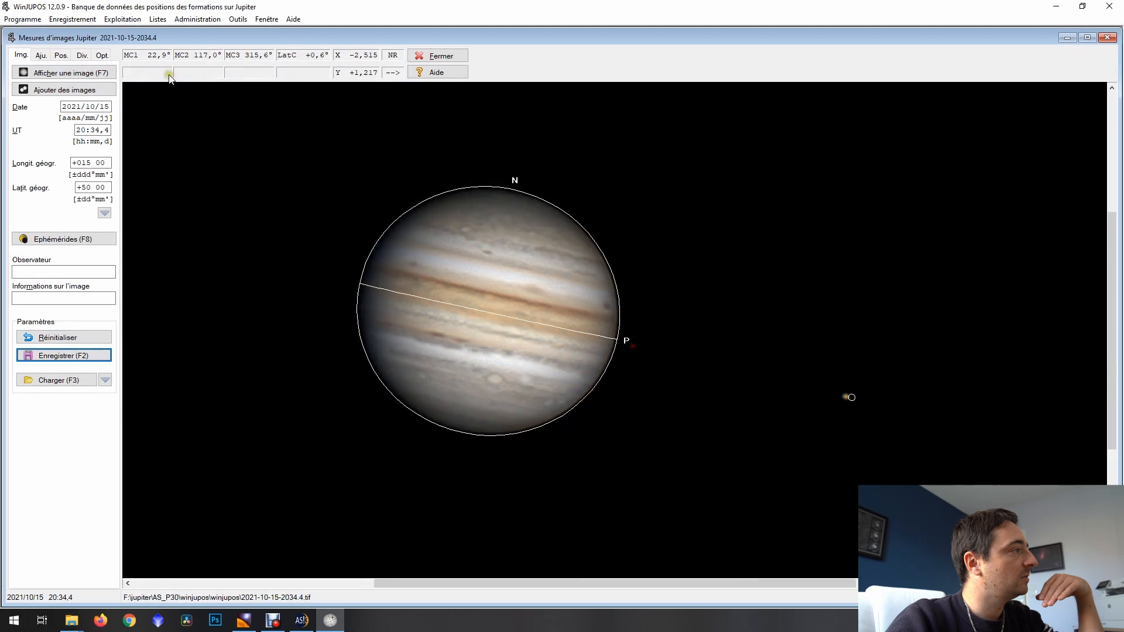
Load image 2021-10-15-2035.9 and save its measurement settings in the derot folder
{"action": "left_click", "coordinate": [99, 73]}
{"action": "double_click", "coordinate": [440, 222]}
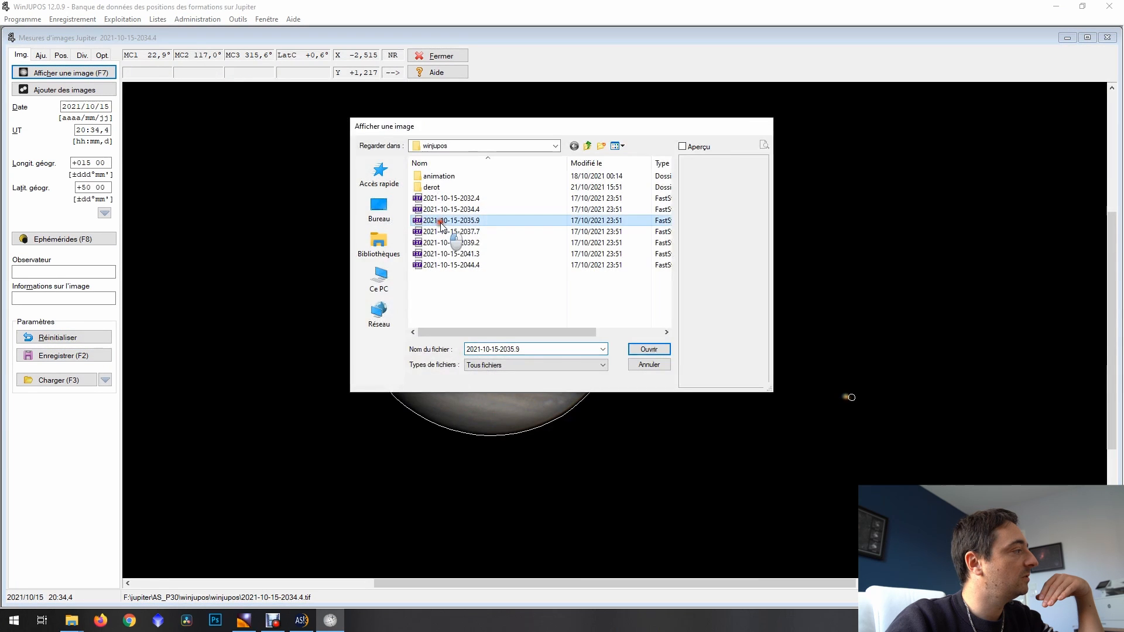
{"action": "left_click", "coordinate": [69, 355]}
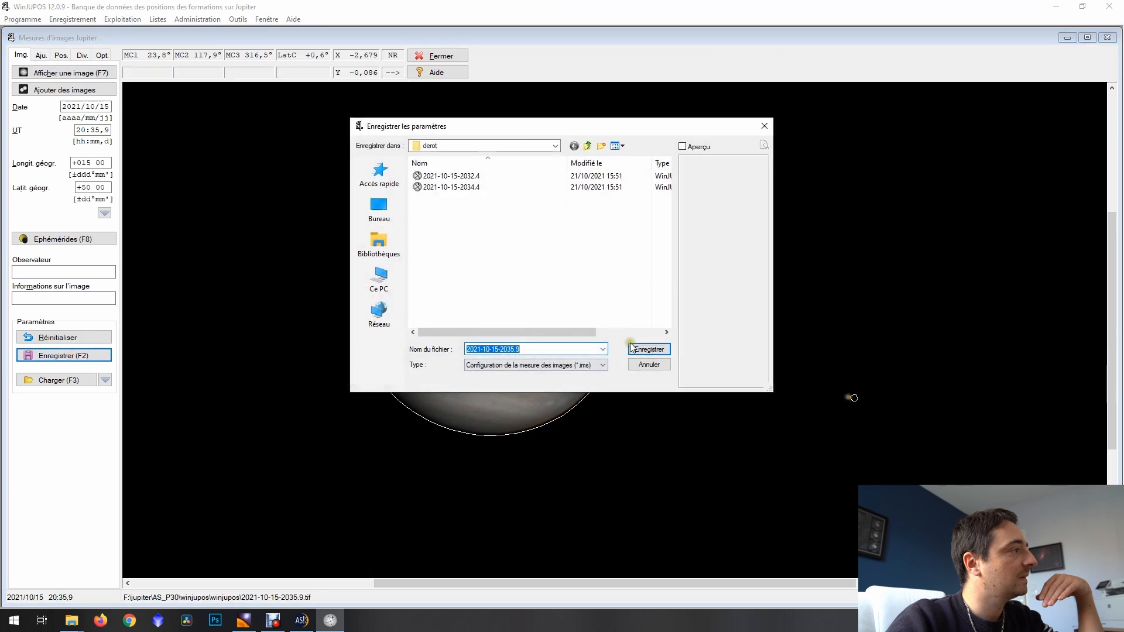
{"action": "key", "text": "Return"}
Load image 2021-10-15-2037.7 and save its measurement settings in the derot folder
{"action": "left_click", "coordinate": [90, 72]}
{"action": "double_click", "coordinate": [440, 233]}
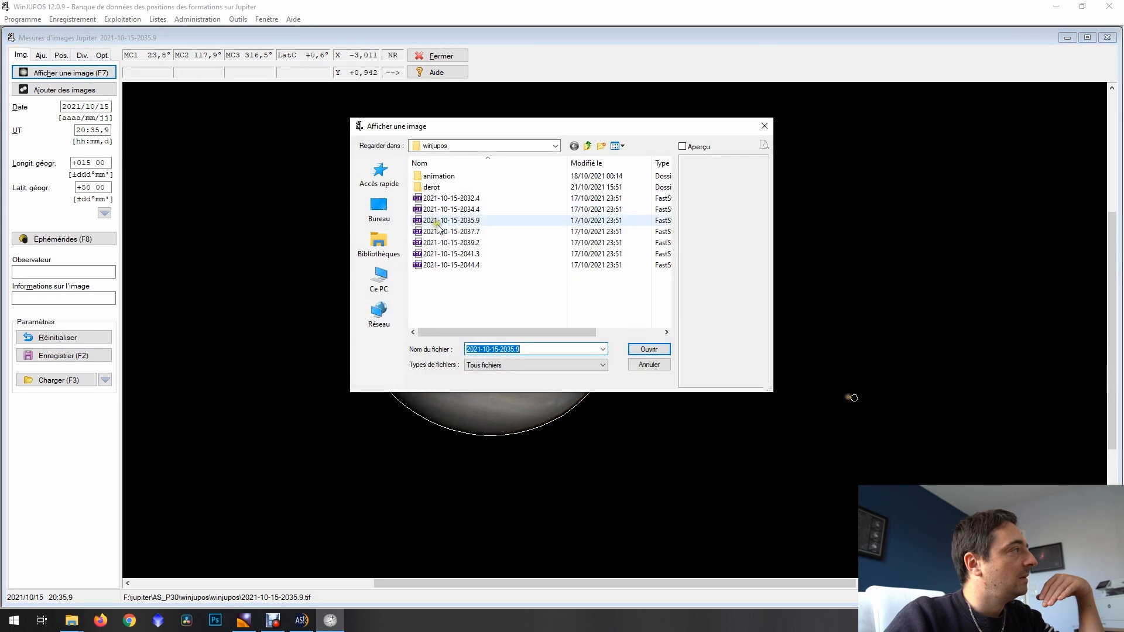
{"action": "left_click", "coordinate": [64, 355]}
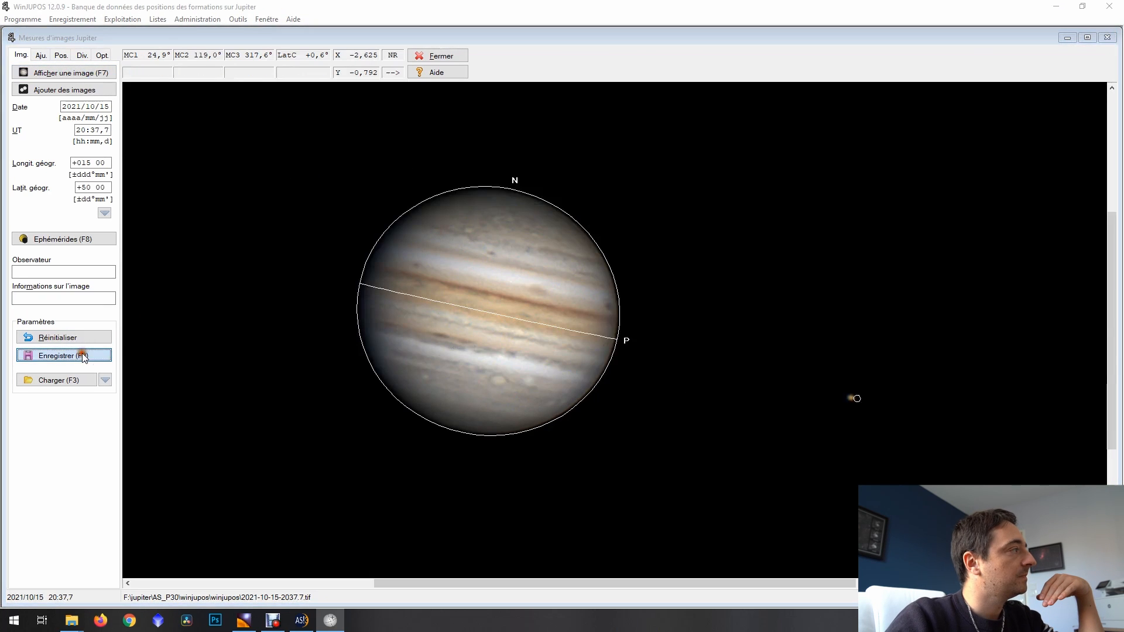
{"action": "left_click", "coordinate": [649, 349]}
Load the remaining images 2021-10-15-2039.2, 2021-10-15-2041.3 and 2021-10-15-2044.4 one by one, saving each measurement in the derot folder
{"action": "left_click", "coordinate": [104, 73]}
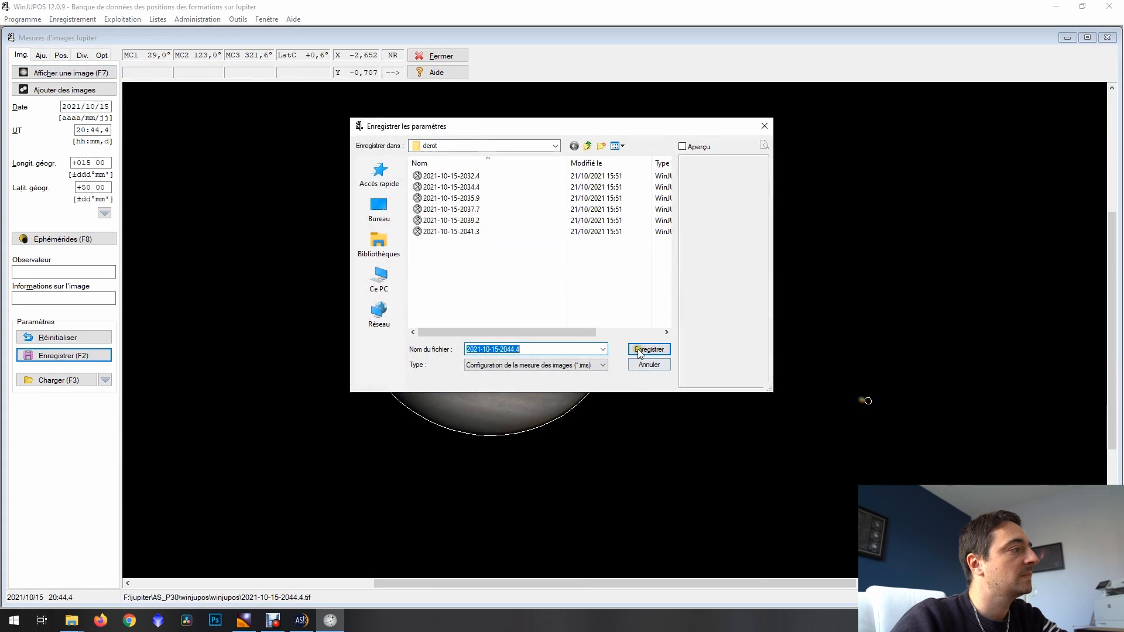
{"action": "left_click", "coordinate": [636, 351]}
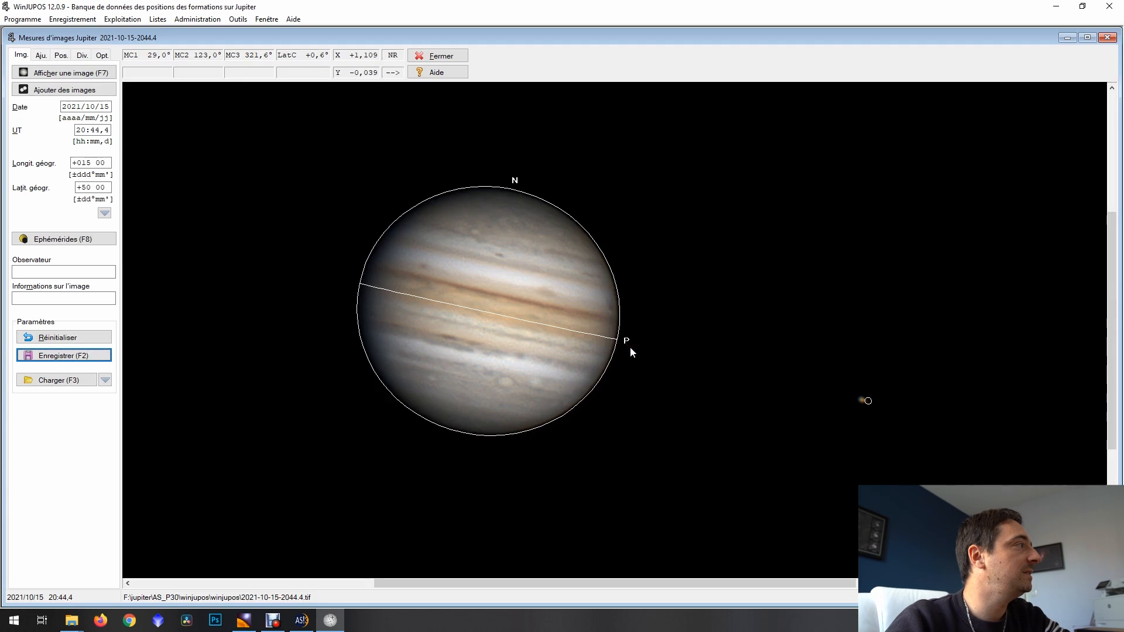
Open the image derotation tool and remove all the configuration files already in its list
{"action": "left_click", "coordinate": [234, 20]}
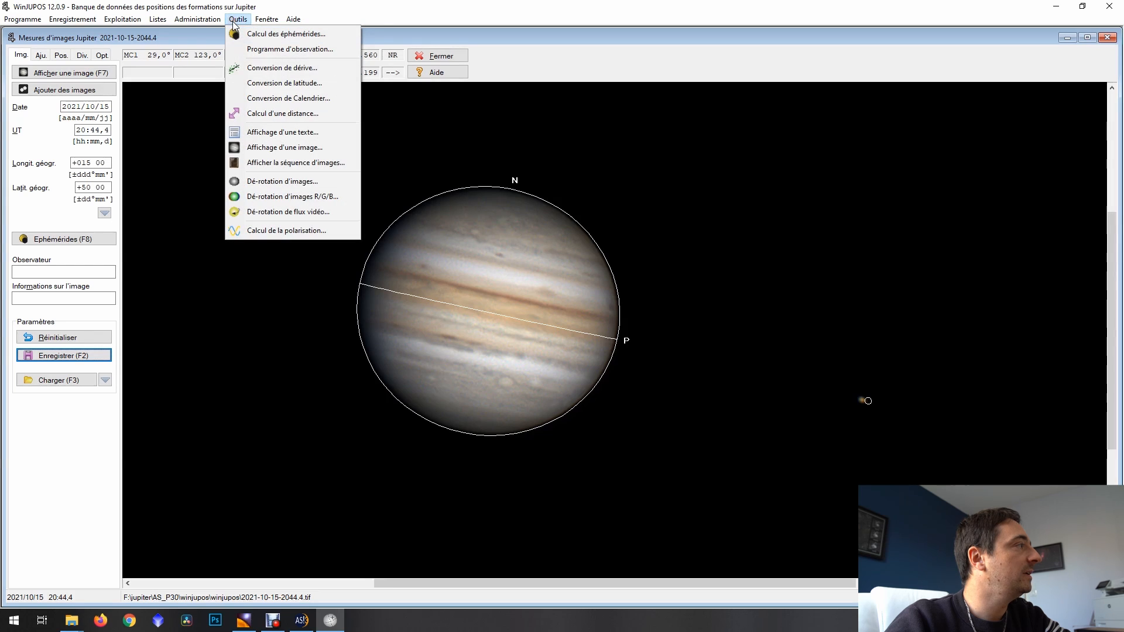
{"action": "left_click", "coordinate": [316, 179]}
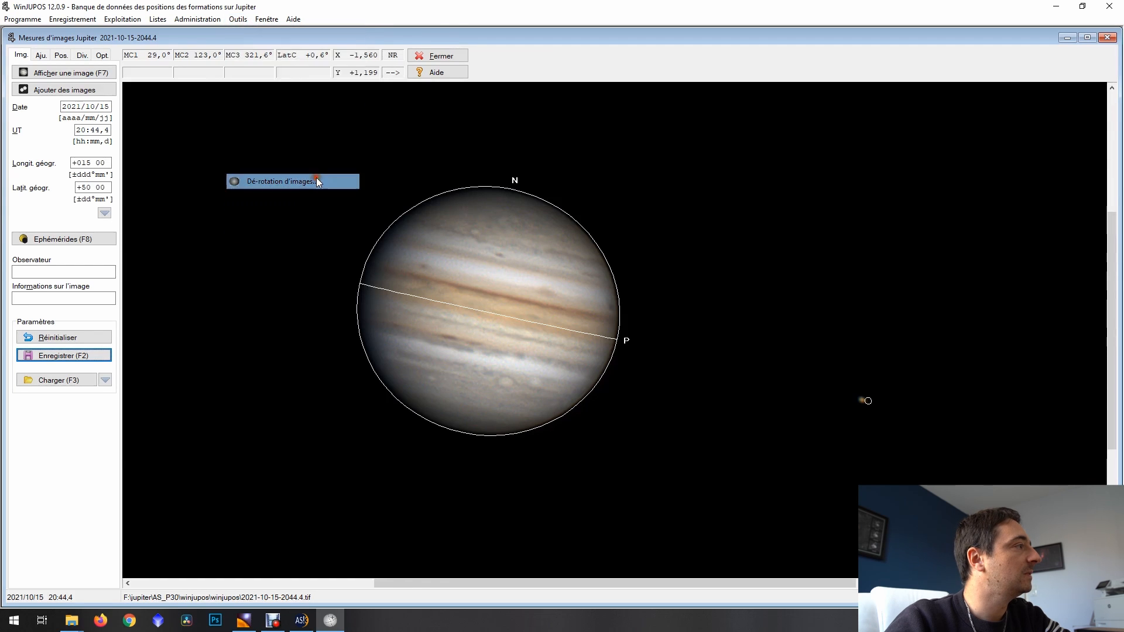
{"action": "right_click", "coordinate": [405, 93]}
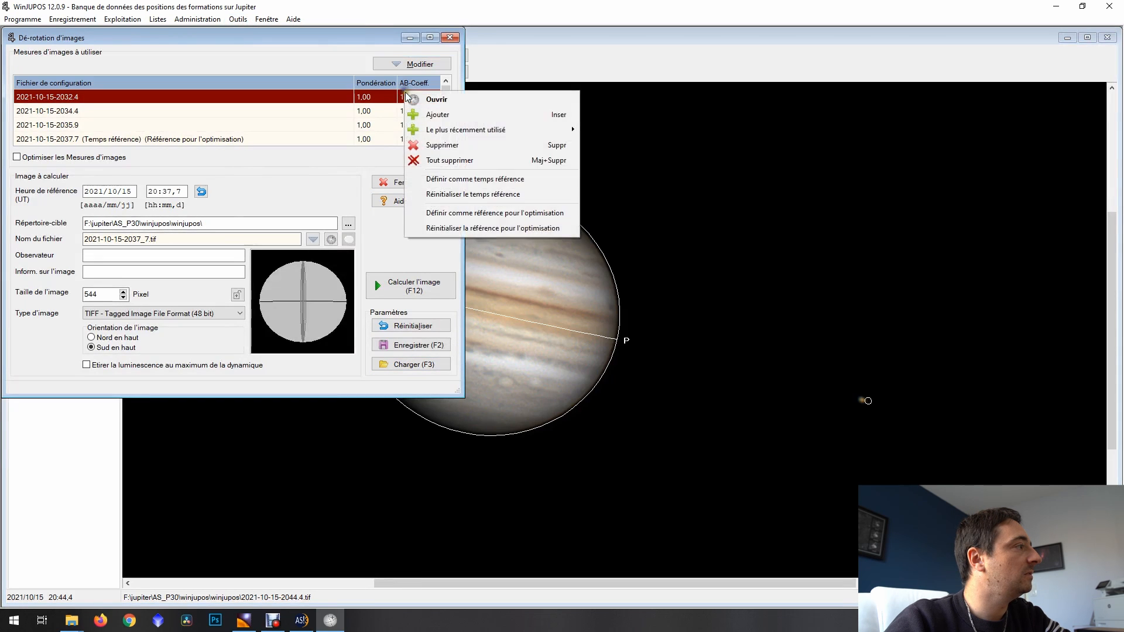
{"action": "right_click", "coordinate": [372, 97]}
{"action": "left_click", "coordinate": [417, 167]}
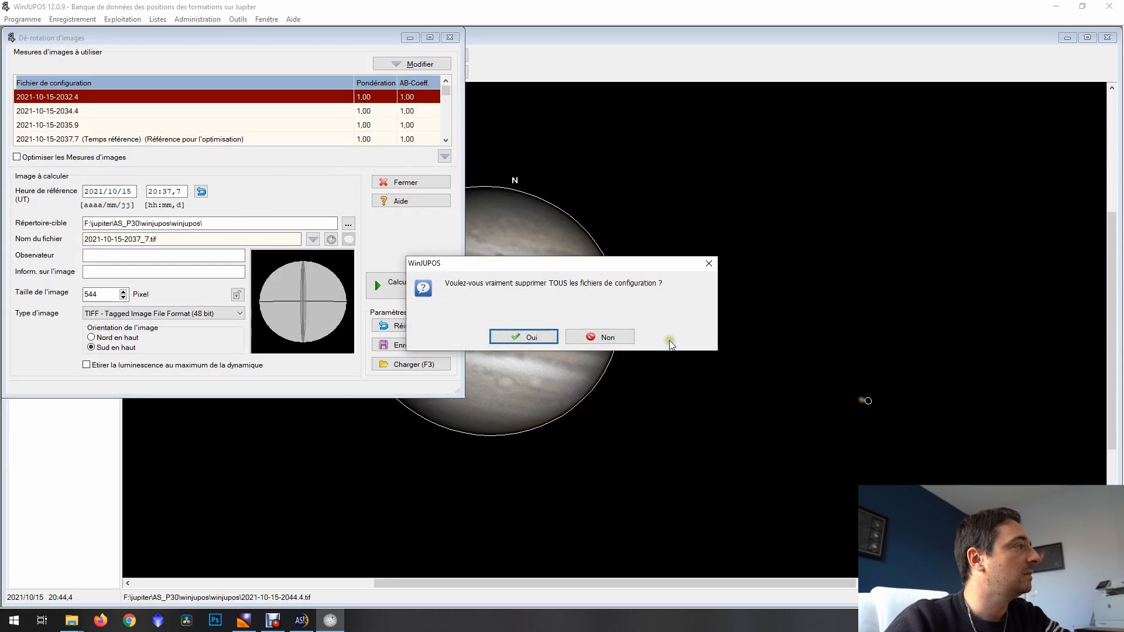
{"action": "left_click", "coordinate": [533, 337]}
Add all seven measurement files, 2021-10-15-2032.4 through 2021-10-15-2044.4, from the derot folder to the derotation list
{"action": "left_click", "coordinate": [417, 64]}
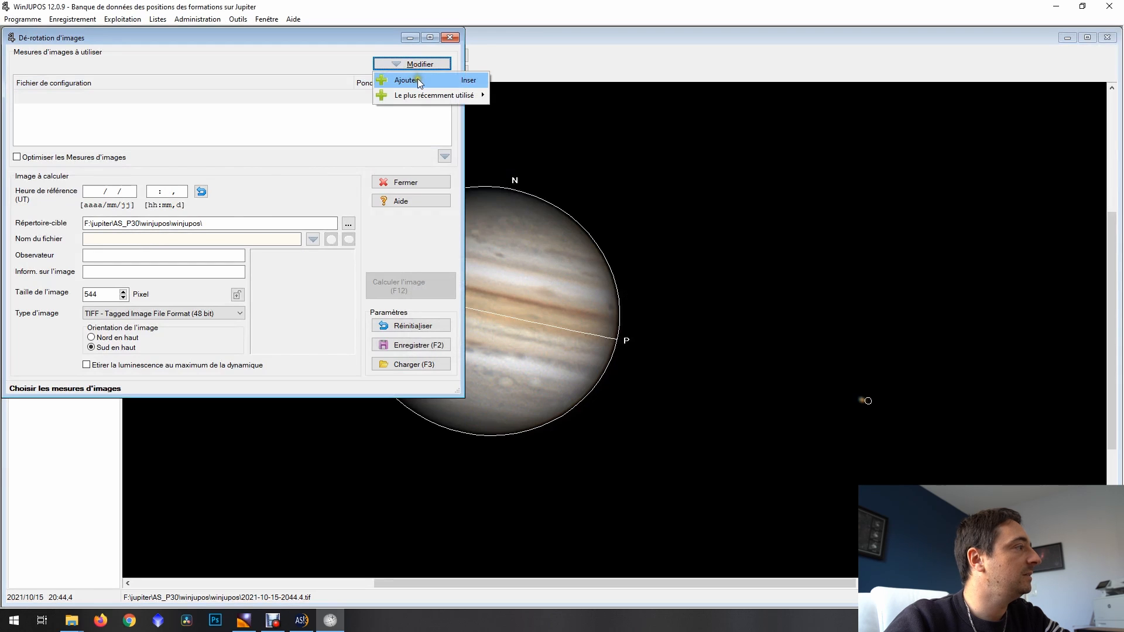
{"action": "left_click", "coordinate": [416, 79]}
{"action": "double_click", "coordinate": [433, 187]}
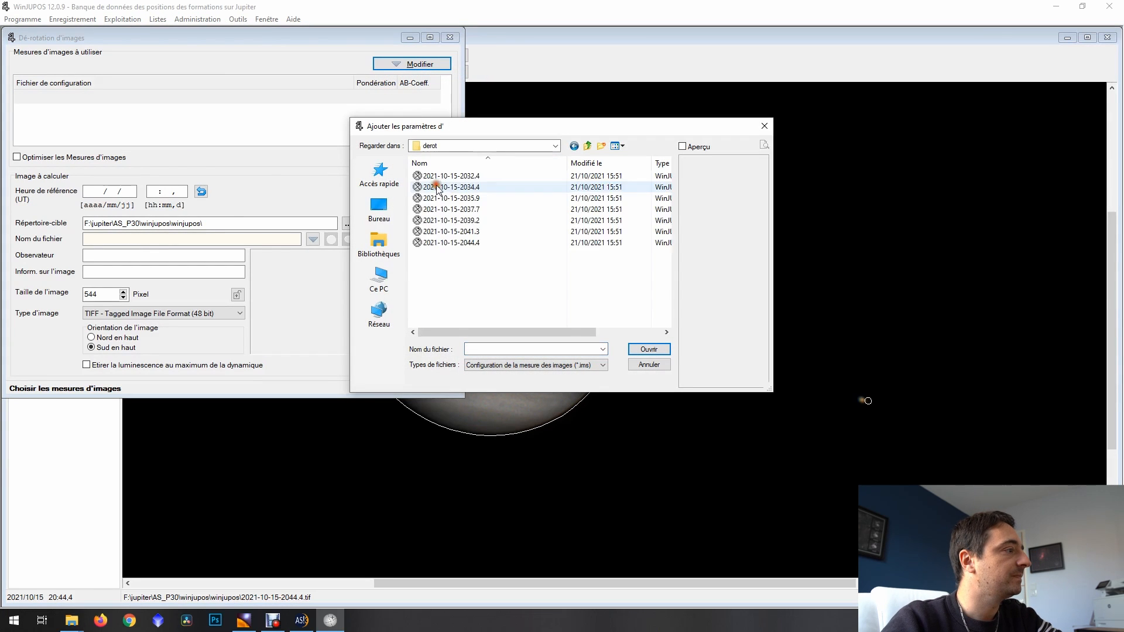
{"action": "left_click_drag", "start_coordinate": [460, 278], "coordinate": [449, 170]}
{"action": "left_click", "coordinate": [648, 349]}
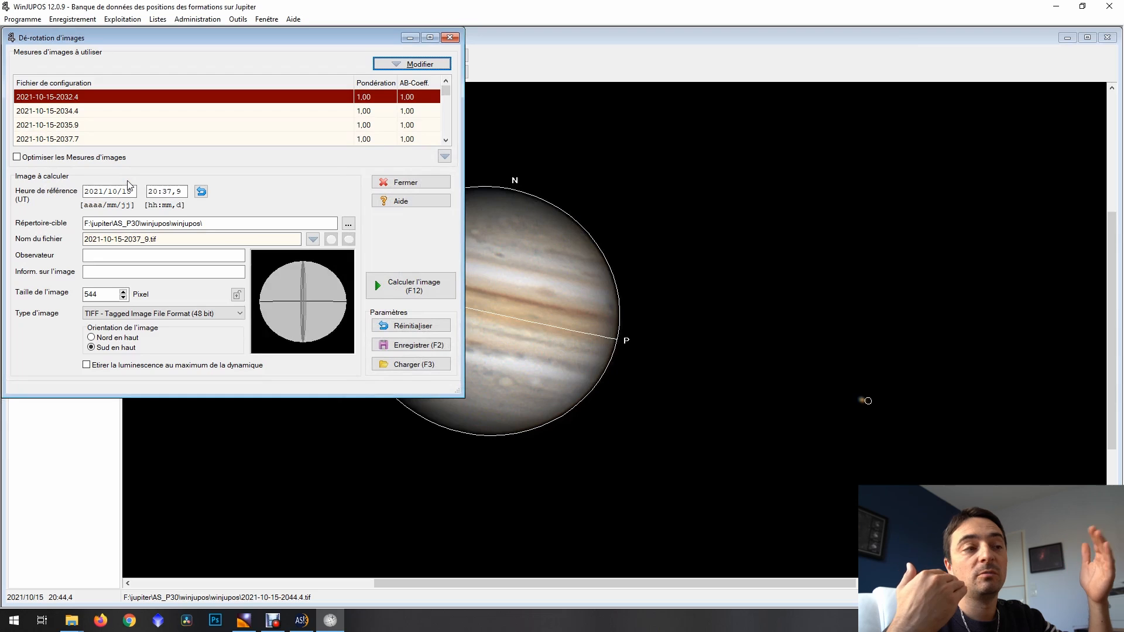
Define measurement 2021-10-15-2037.7 as both the time reference and the reference for optimisation
{"action": "left_click", "coordinate": [76, 138]}
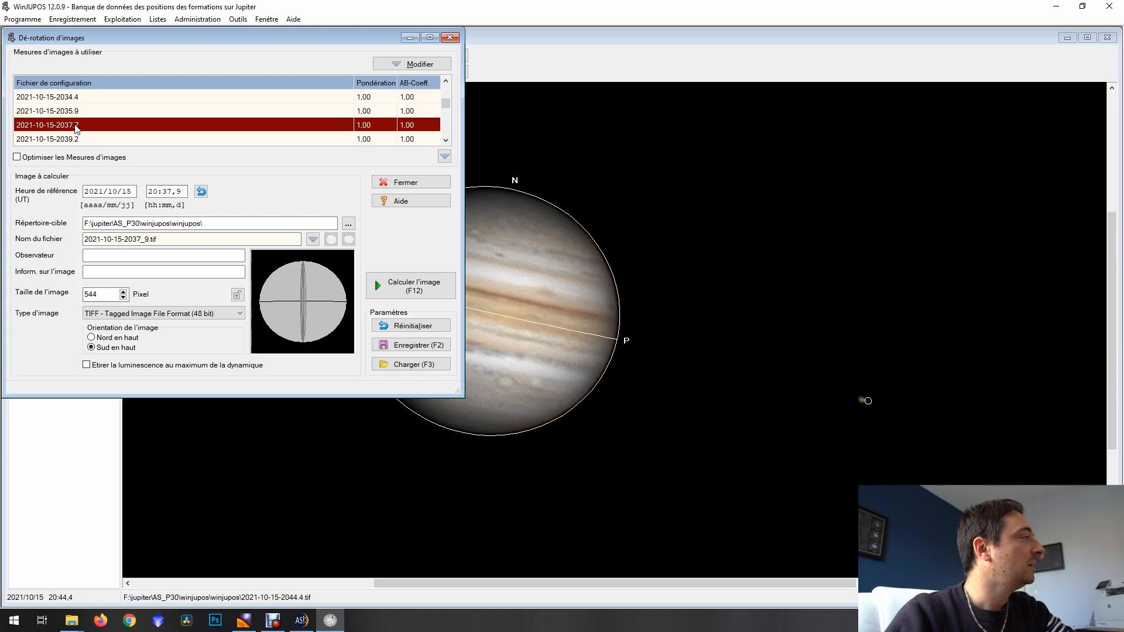
{"action": "right_click", "coordinate": [45, 127]}
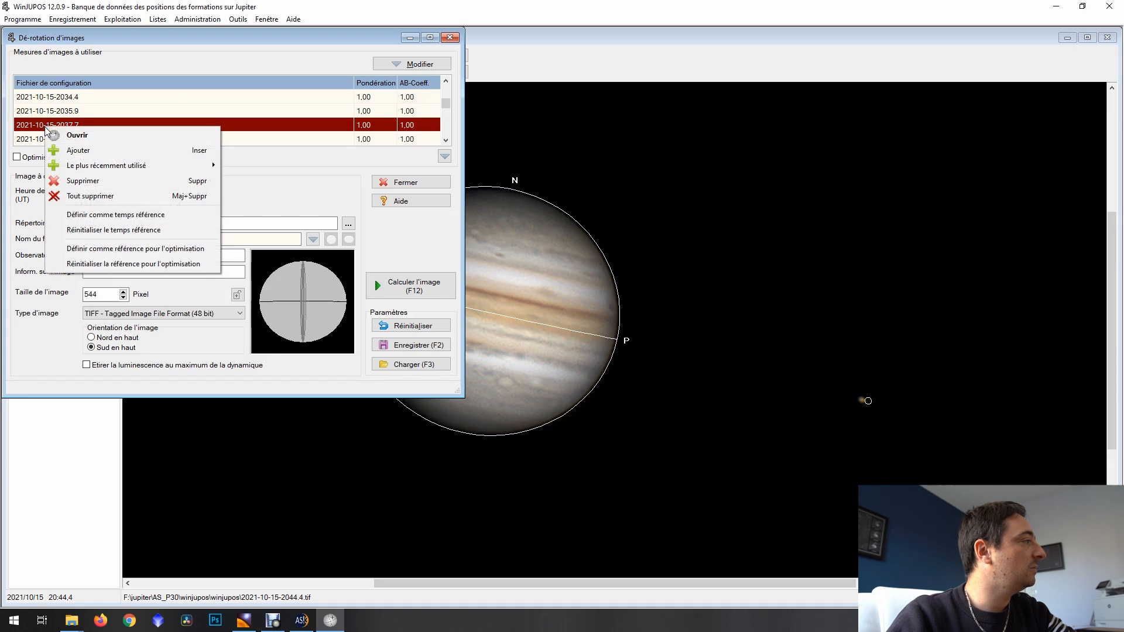
{"action": "left_click", "coordinate": [107, 216]}
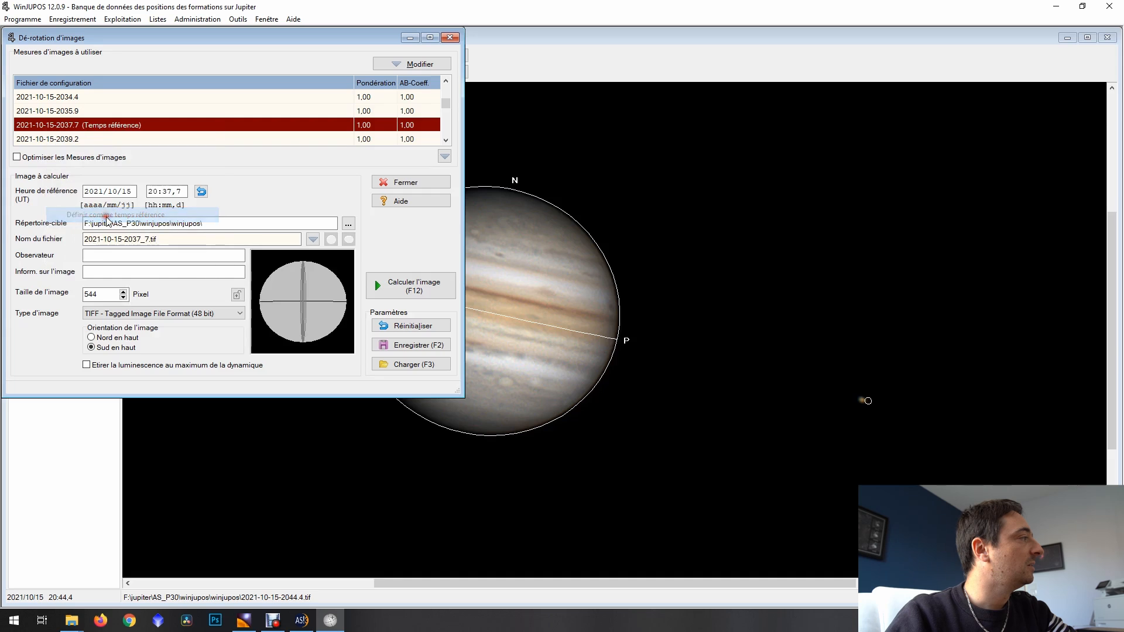
{"action": "right_click", "coordinate": [77, 127]}
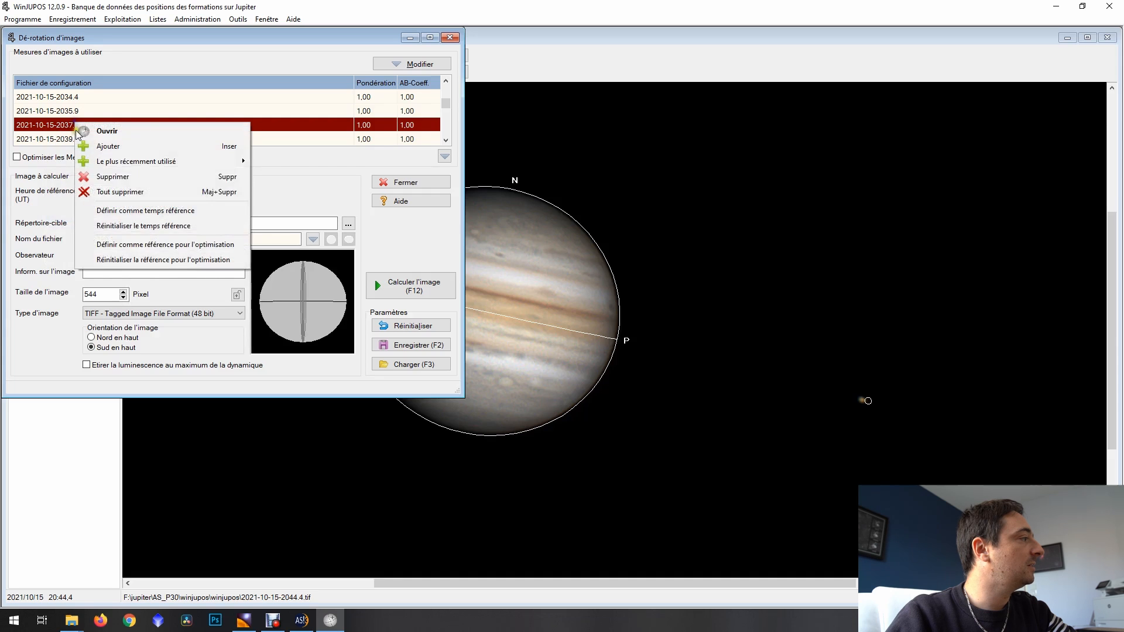
{"action": "left_click", "coordinate": [114, 244]}
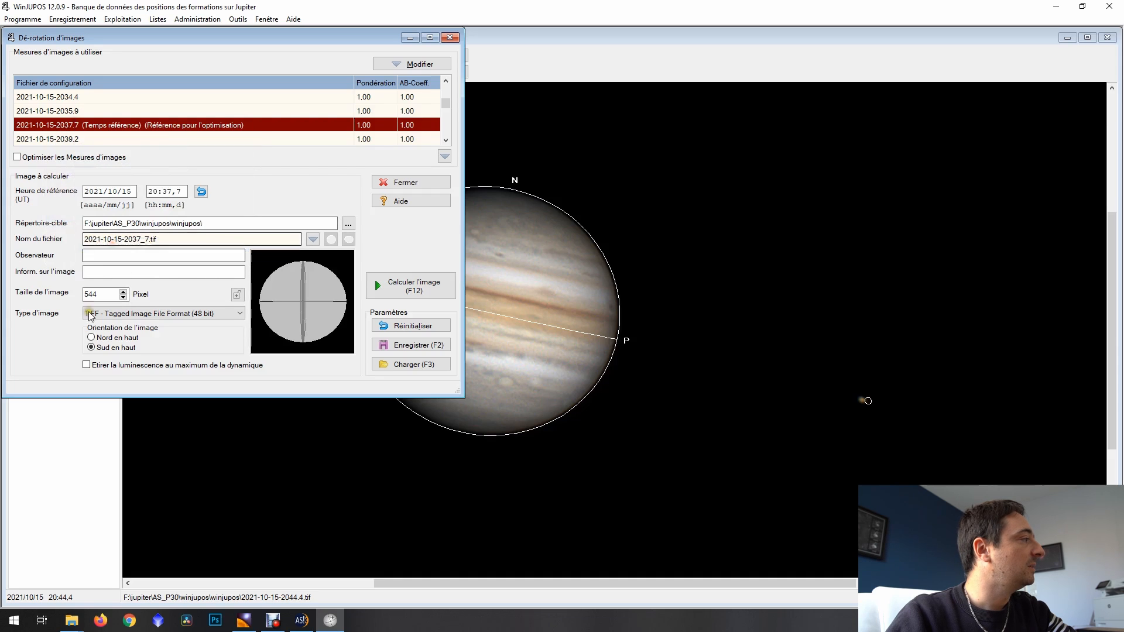
Create a folder named deroation inside the winjupos folder and set it as the target directory
{"action": "left_click", "coordinate": [178, 243]}
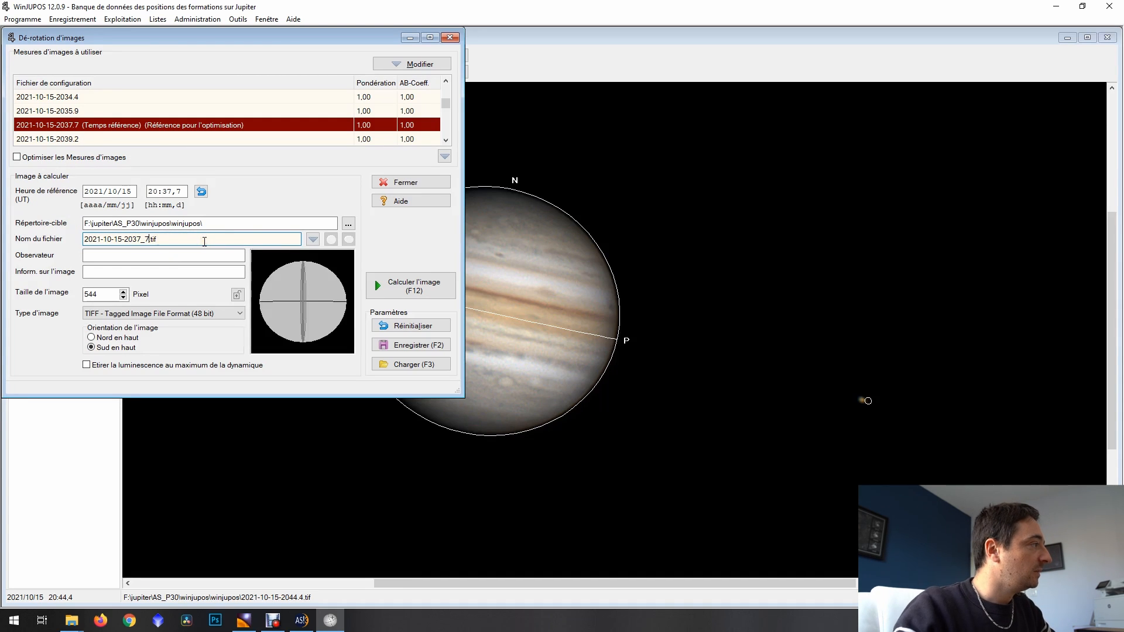
{"action": "left_click", "coordinate": [349, 223]}
{"action": "left_click", "coordinate": [658, 341]}
{"action": "type", "text": "deroation"}
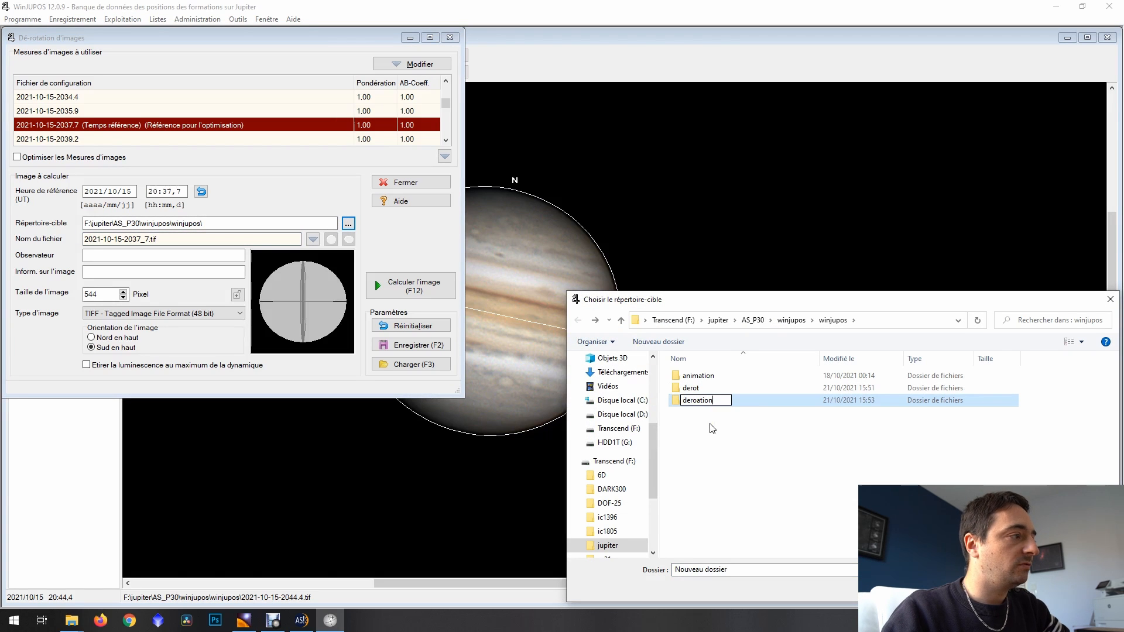
{"action": "left_click", "coordinate": [712, 427]}
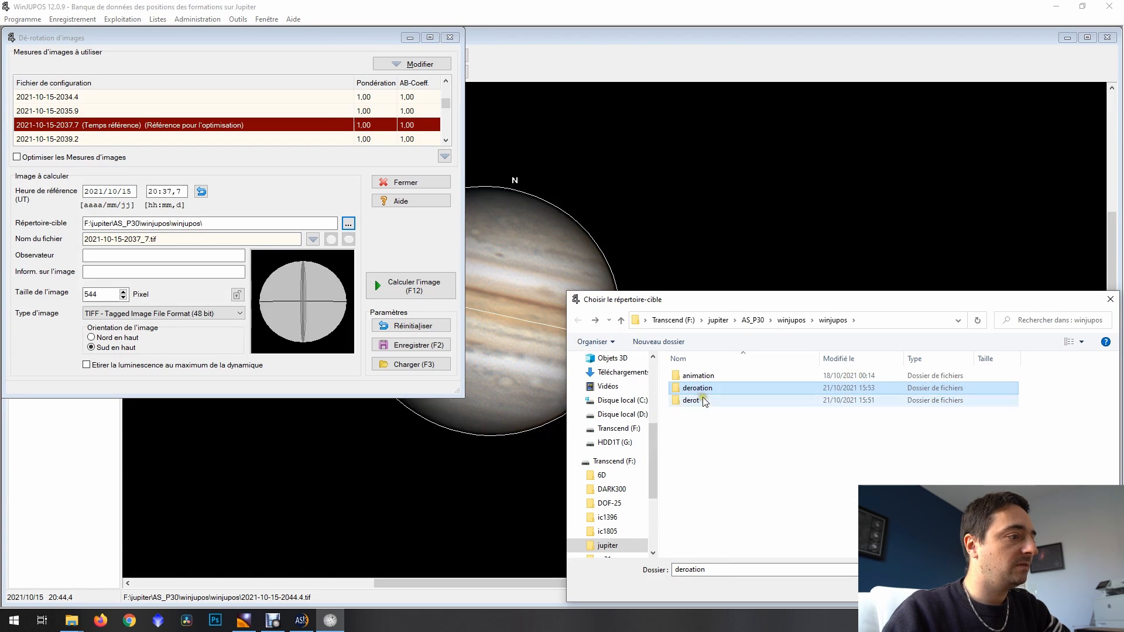
{"action": "double_click", "coordinate": [702, 397]}
{"action": "left_click", "coordinate": [1015, 588]}
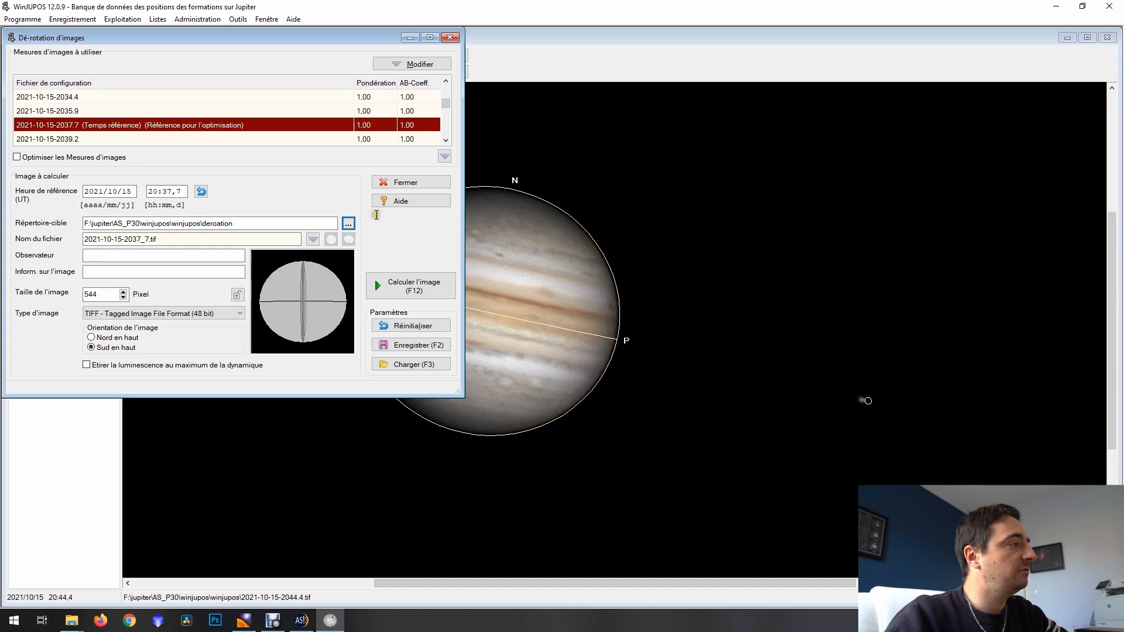
Calculate the derotated image, set its result window beside the measurement, and close the derotation tool
{"action": "left_click", "coordinate": [420, 287]}
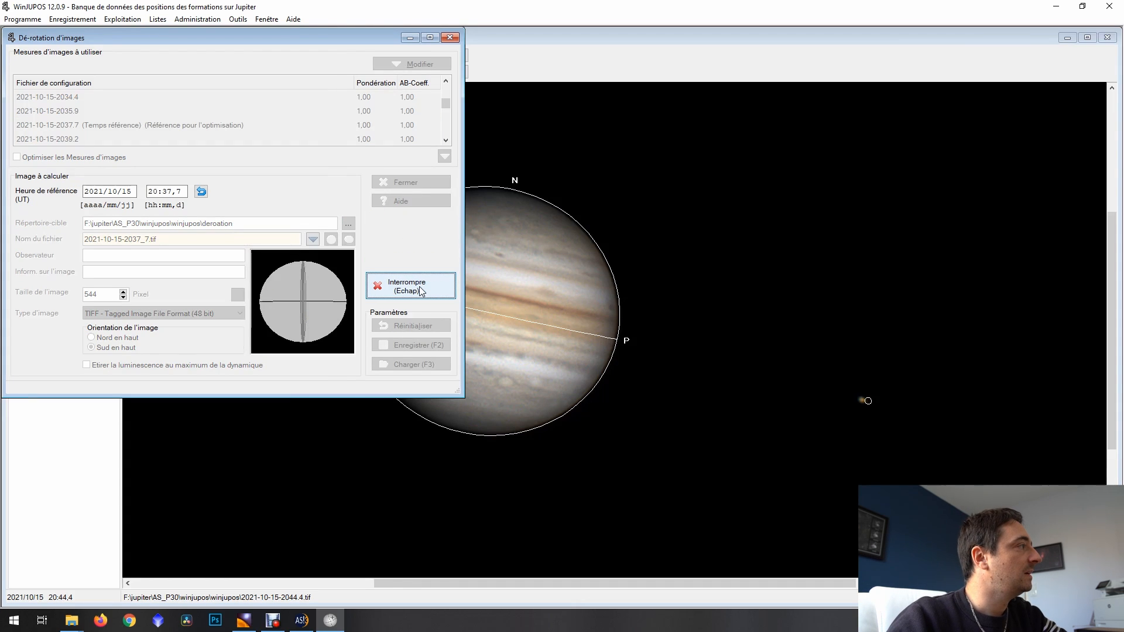
{"action": "left_click_drag", "start_coordinate": [196, 34], "coordinate": [810, 95]}
{"action": "left_click", "coordinate": [450, 37]}
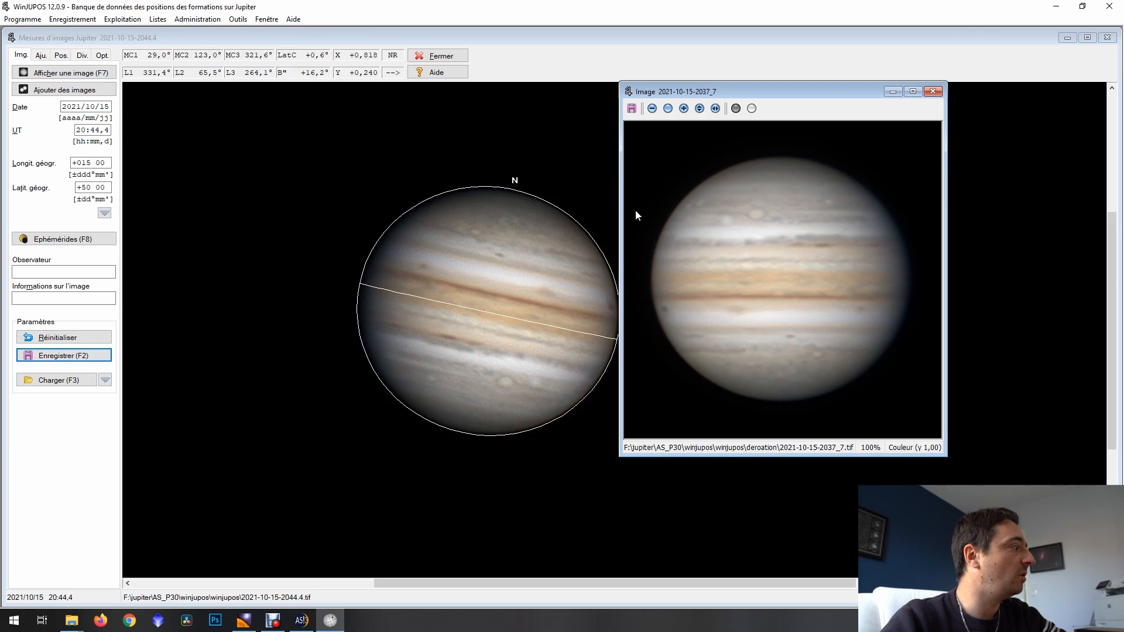
{"action": "left_click", "coordinate": [71, 620]}
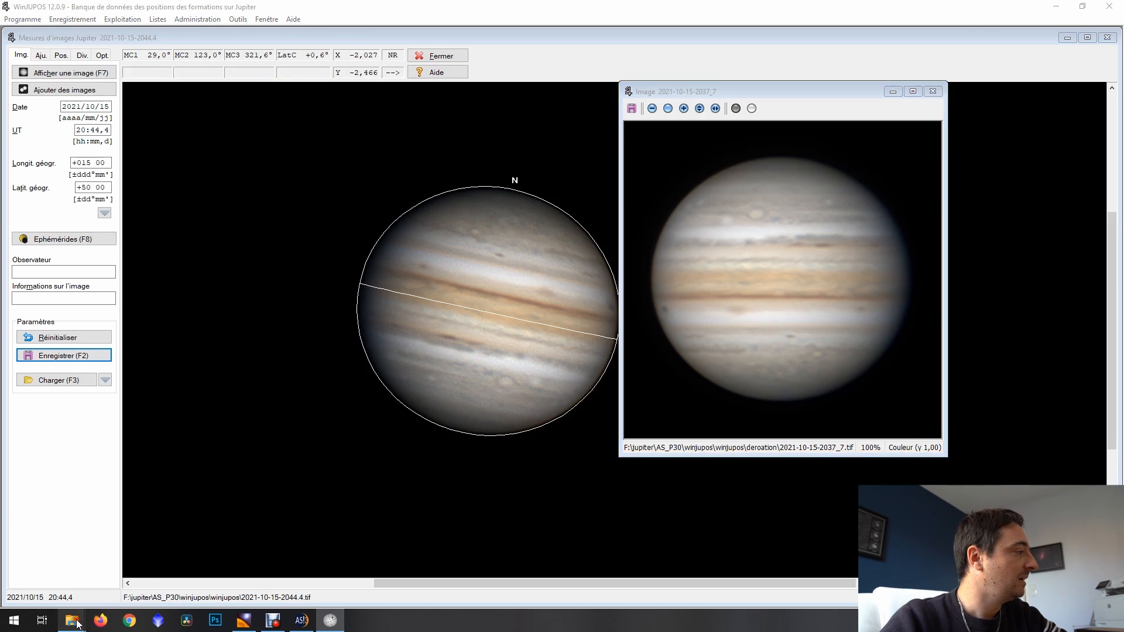
{"action": "left_click", "coordinate": [184, 578]}
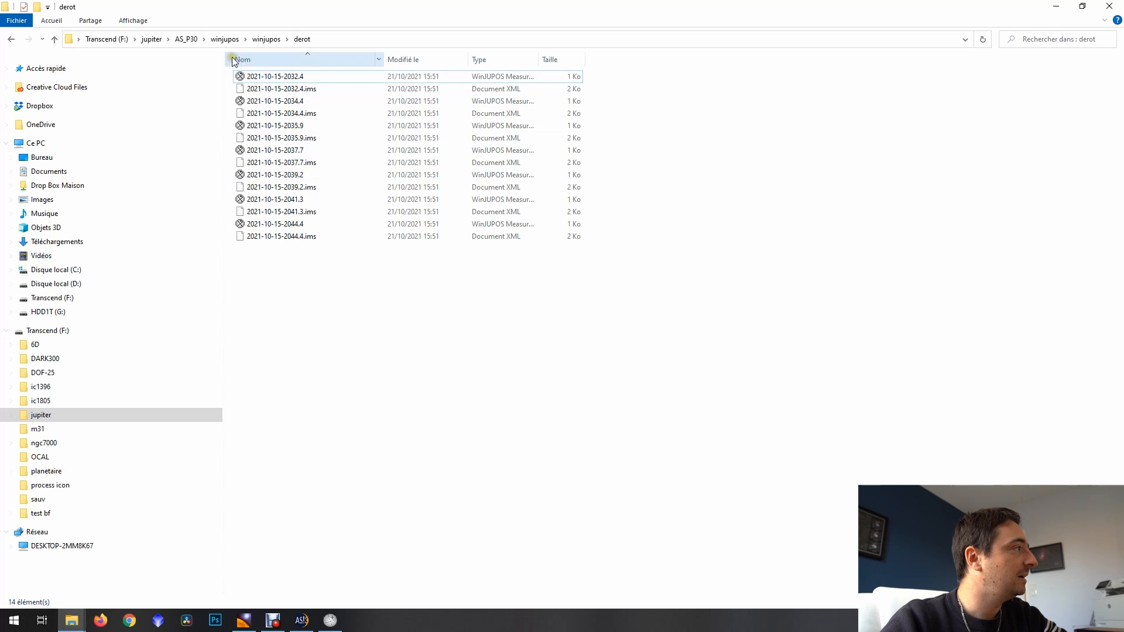
{"action": "left_click", "coordinate": [265, 38]}
{"action": "double_click", "coordinate": [333, 88]}
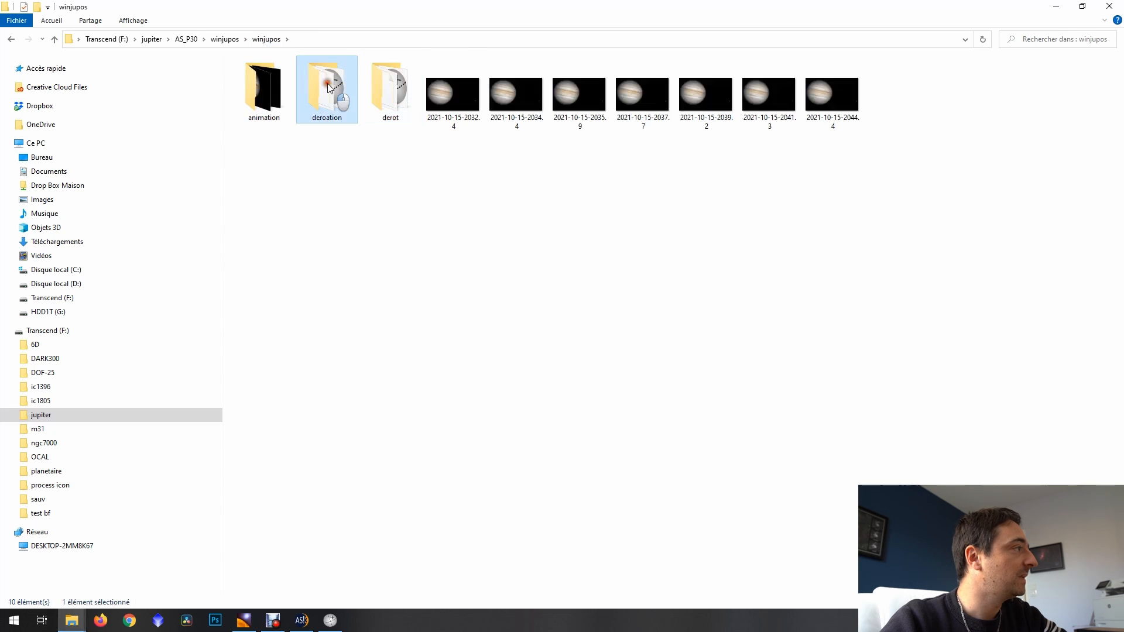
{"action": "left_click", "coordinate": [276, 102]}
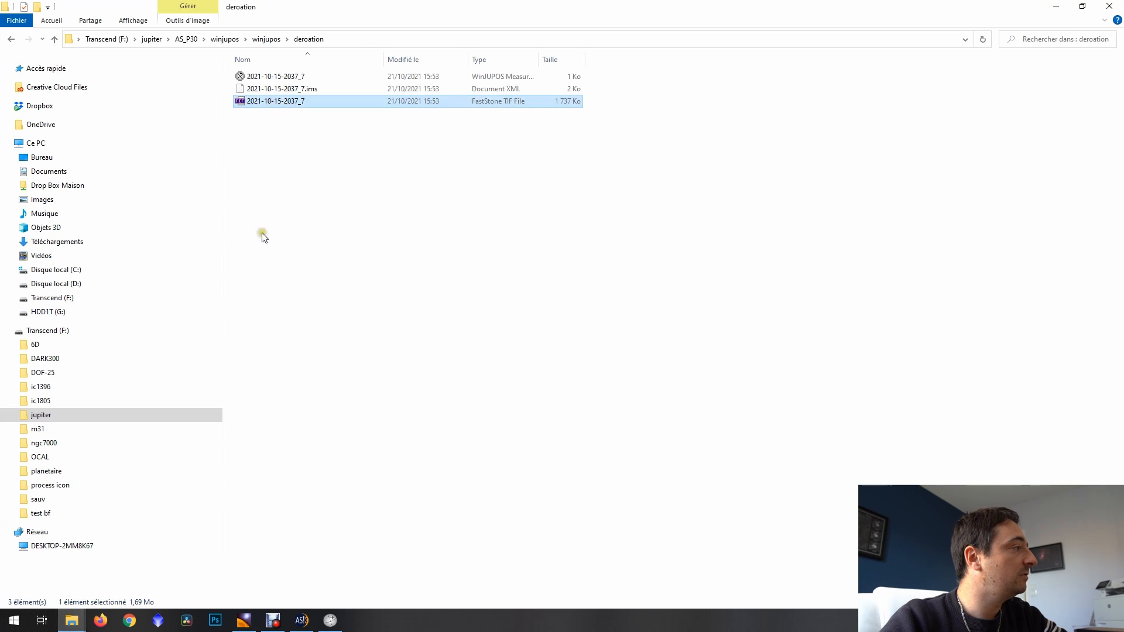
{"action": "left_click", "coordinate": [243, 619]}
{"action": "left_click", "coordinate": [11, 20]}
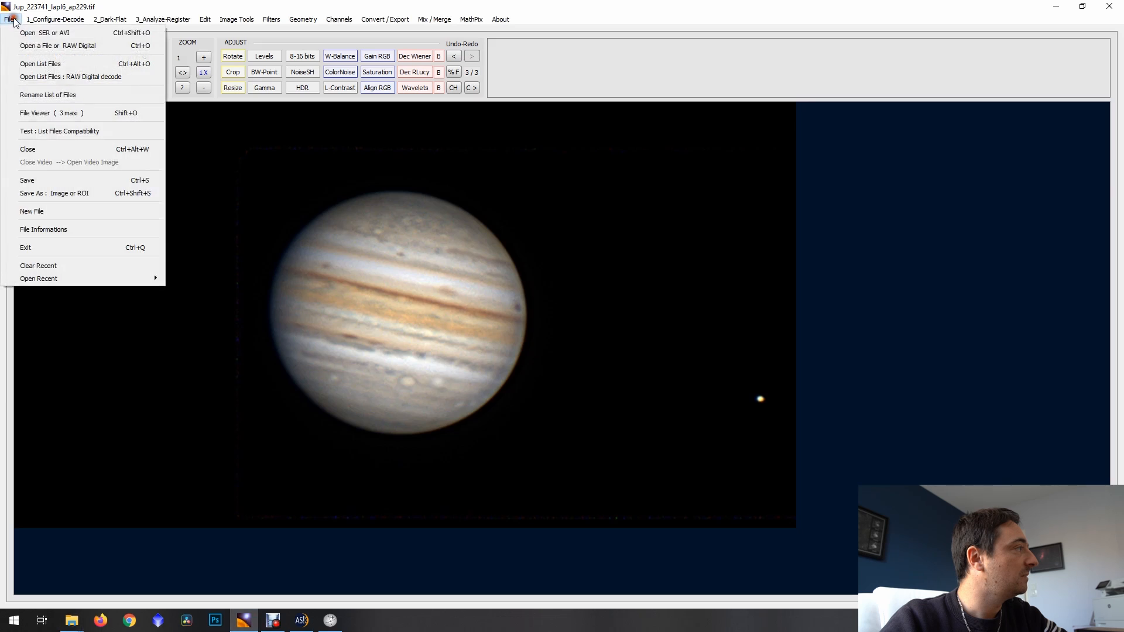
{"action": "left_click", "coordinate": [41, 46]}
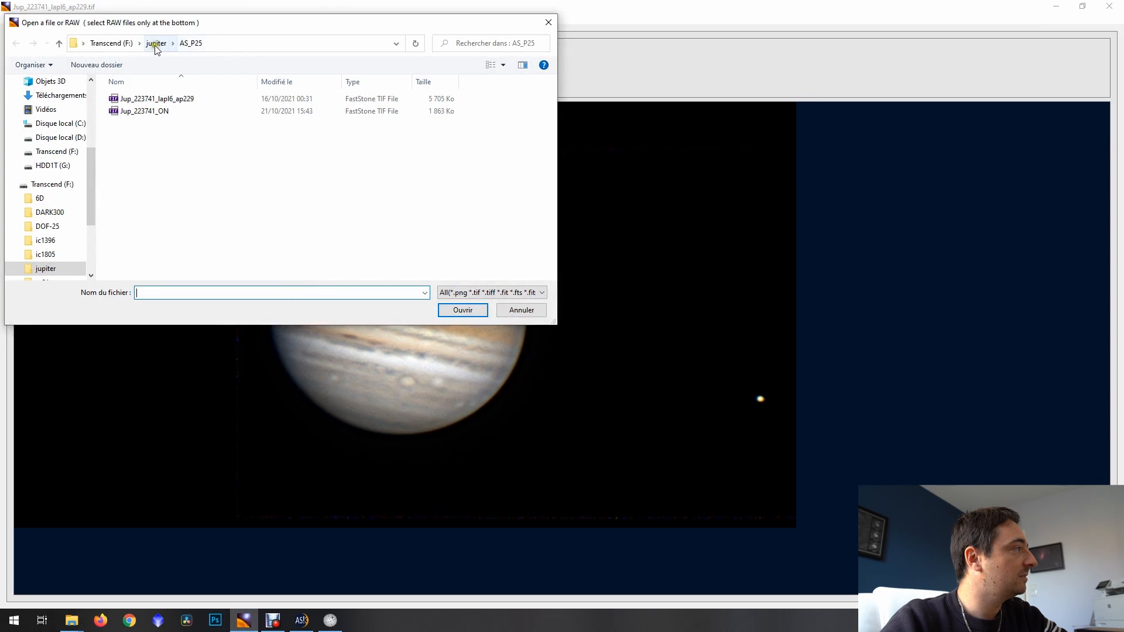
{"action": "left_click", "coordinate": [155, 46]}
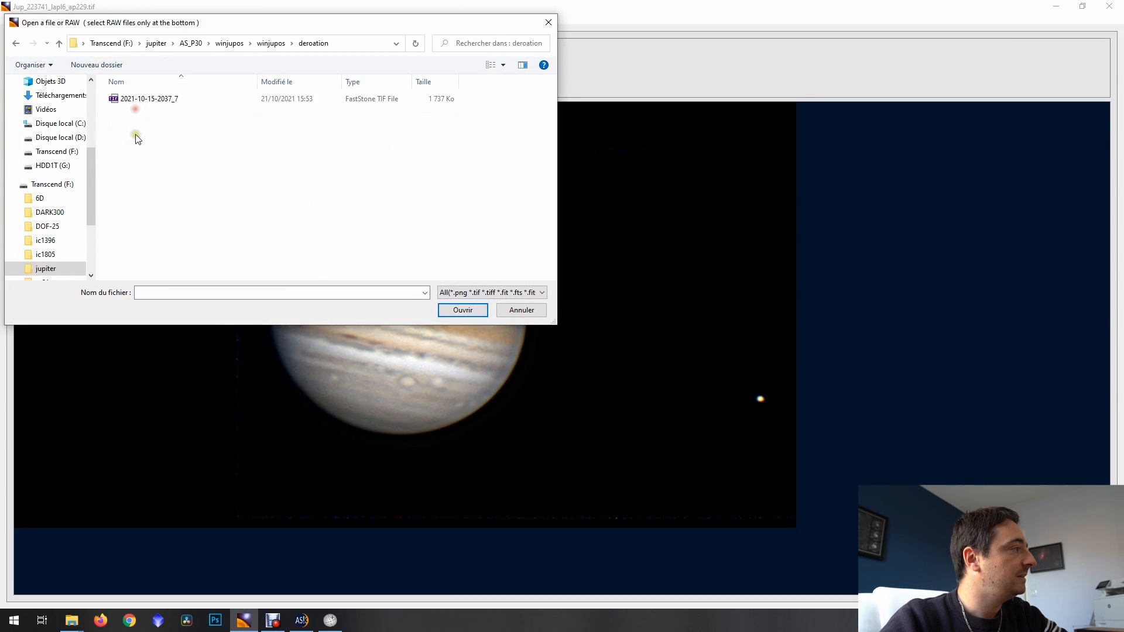
{"action": "double_click", "coordinate": [137, 98]}
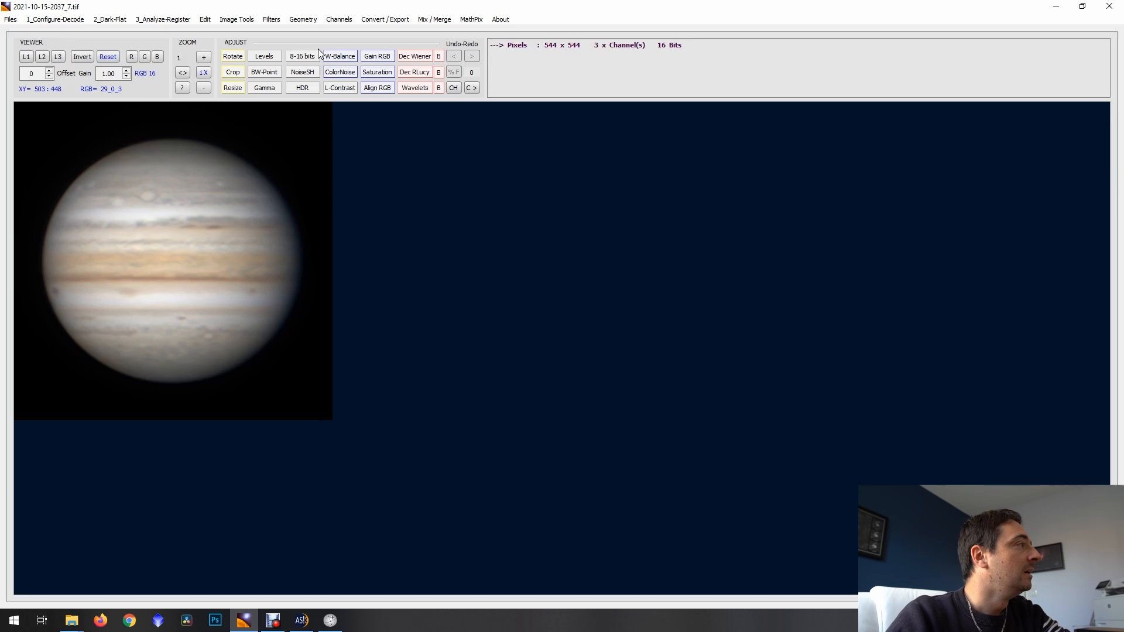
Start Wavelets-Deconvolution on the image, reset its parameters, and set the Wavelets HF size to 1 and strength to 96
{"action": "left_click", "coordinate": [272, 19]}
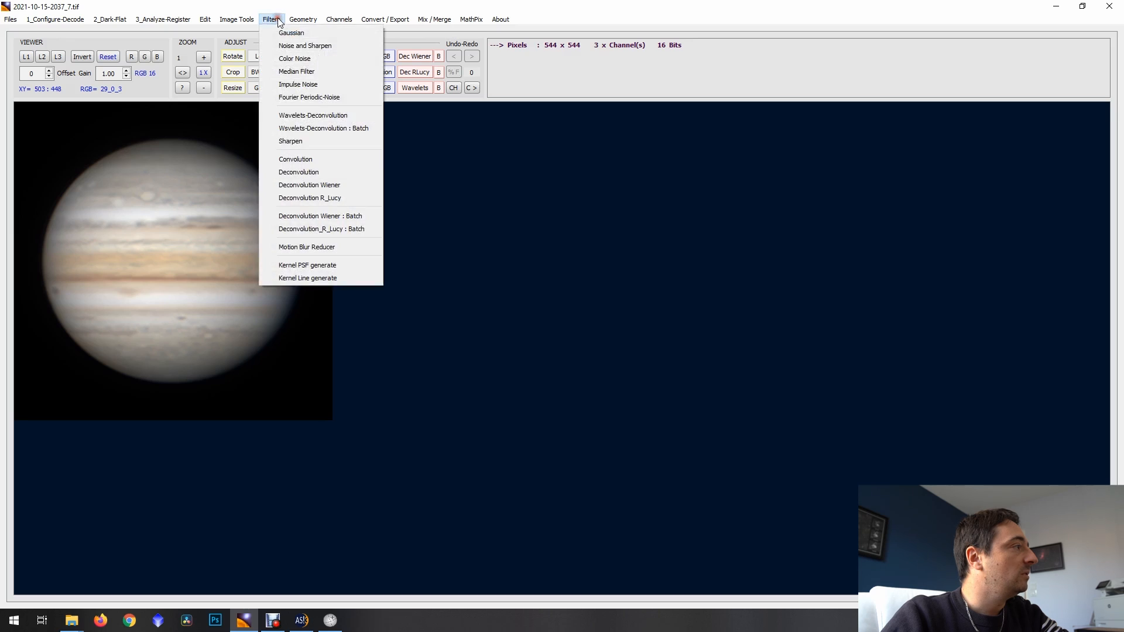
{"action": "left_click", "coordinate": [311, 116]}
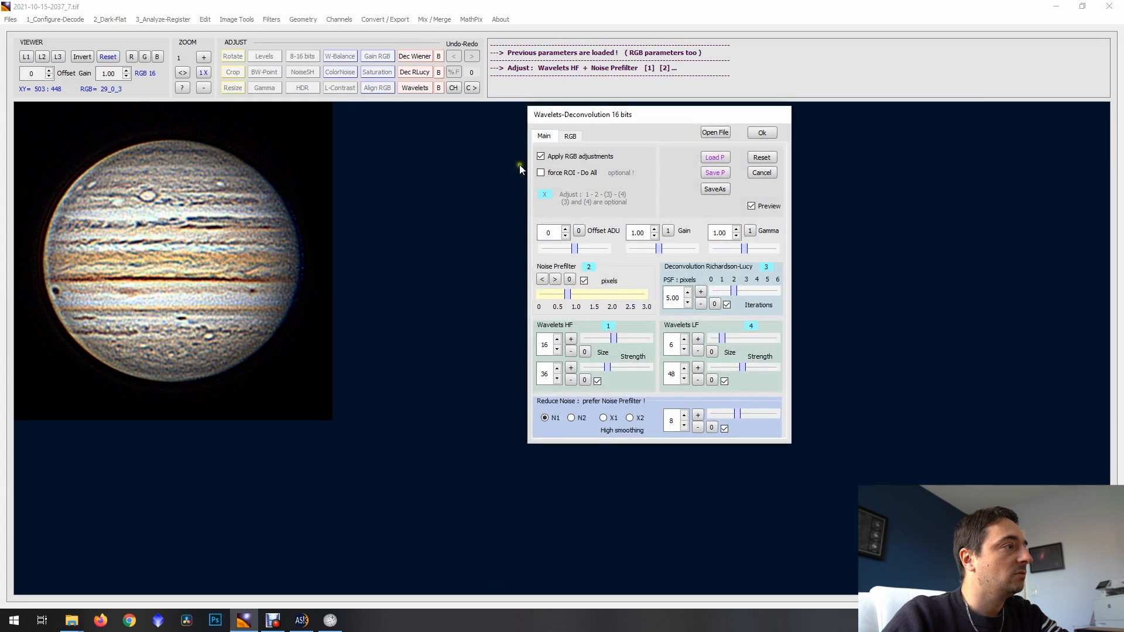
{"action": "left_click", "coordinate": [762, 157]}
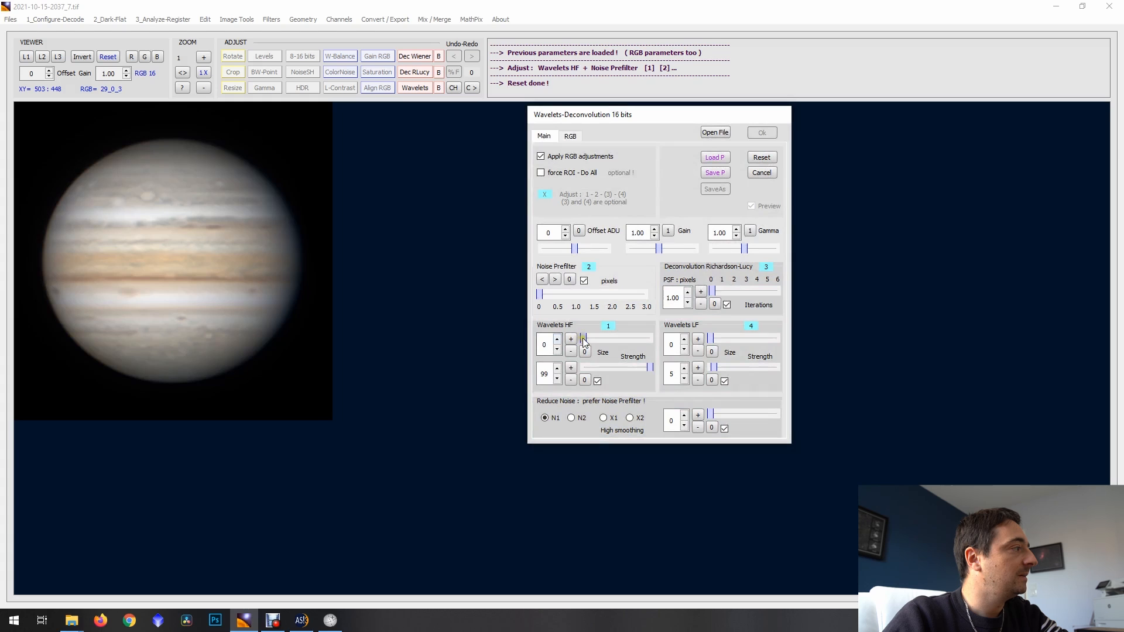
{"action": "left_click_drag", "start_coordinate": [583, 339], "coordinate": [588, 341]}
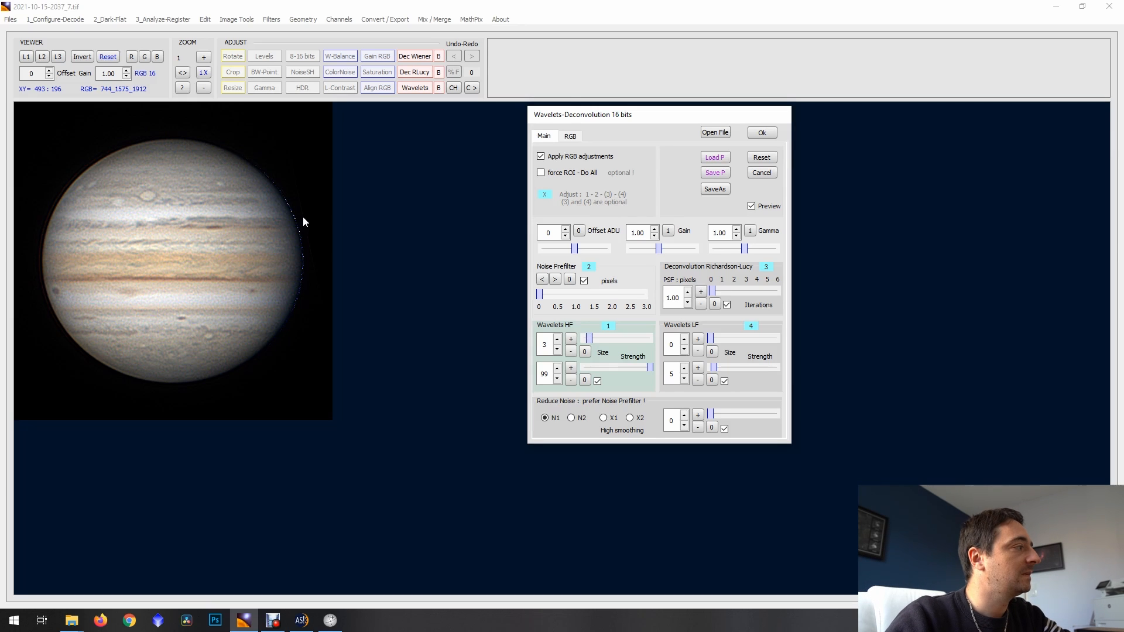
{"action": "left_click", "coordinate": [586, 339]}
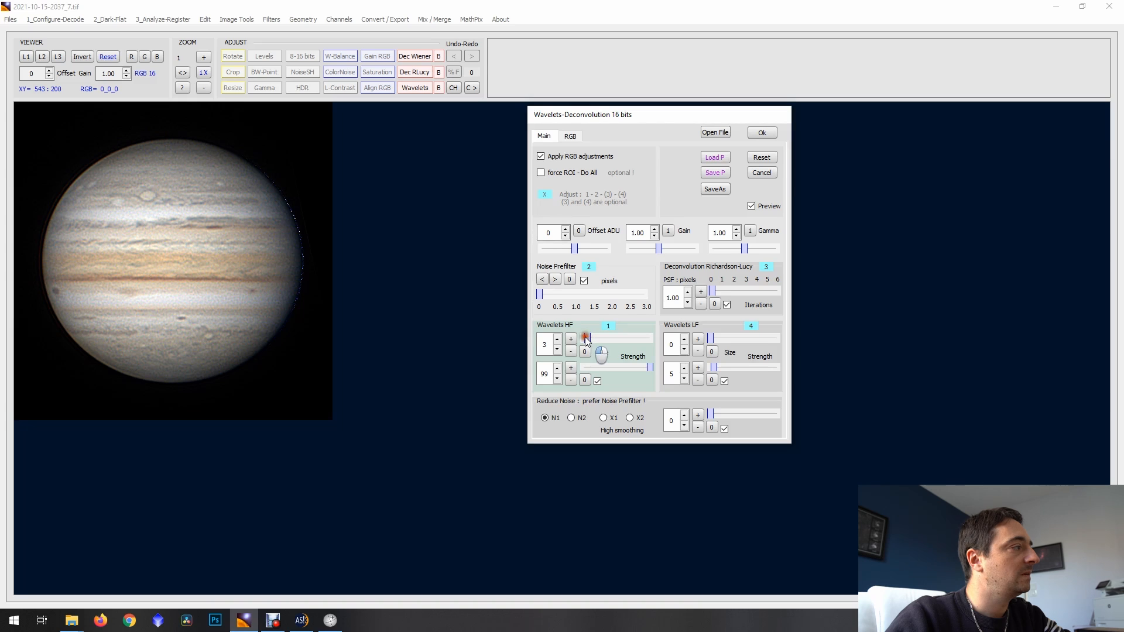
{"action": "left_click_drag", "start_coordinate": [586, 338], "coordinate": [585, 339]}
{"action": "left_click", "coordinate": [634, 367]}
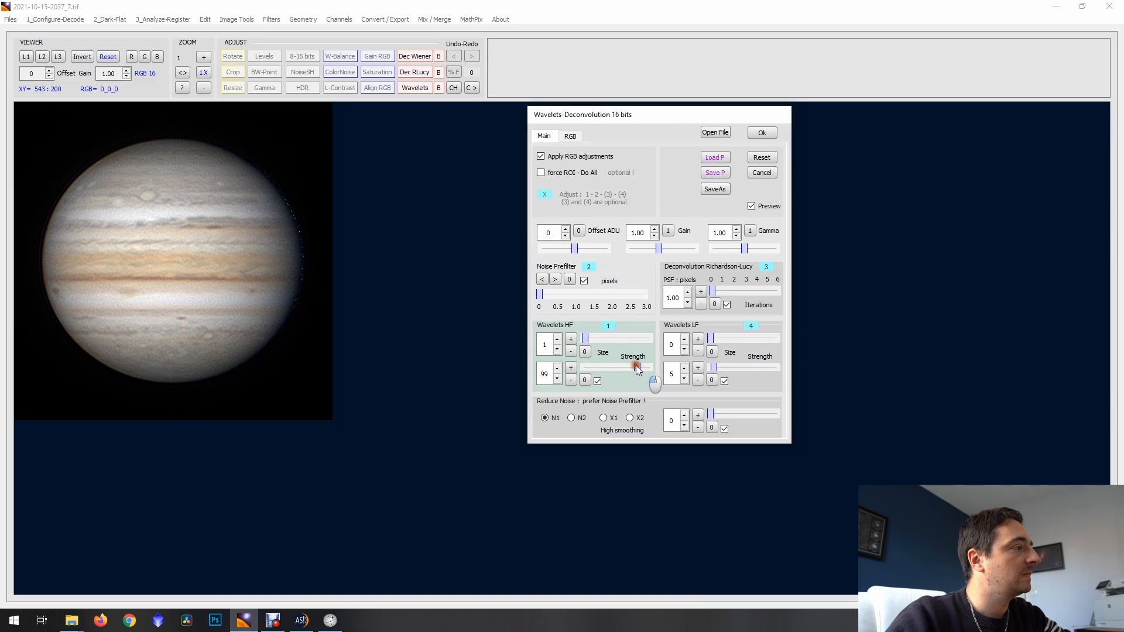
Set Wavelets LF to size 10 and strength 0, Wavelets HF size to 3, and the noise prefilter to about 0.6 pixels
{"action": "left_click", "coordinate": [714, 368]}
{"action": "left_click_drag", "start_coordinate": [715, 372], "coordinate": [709, 372]}
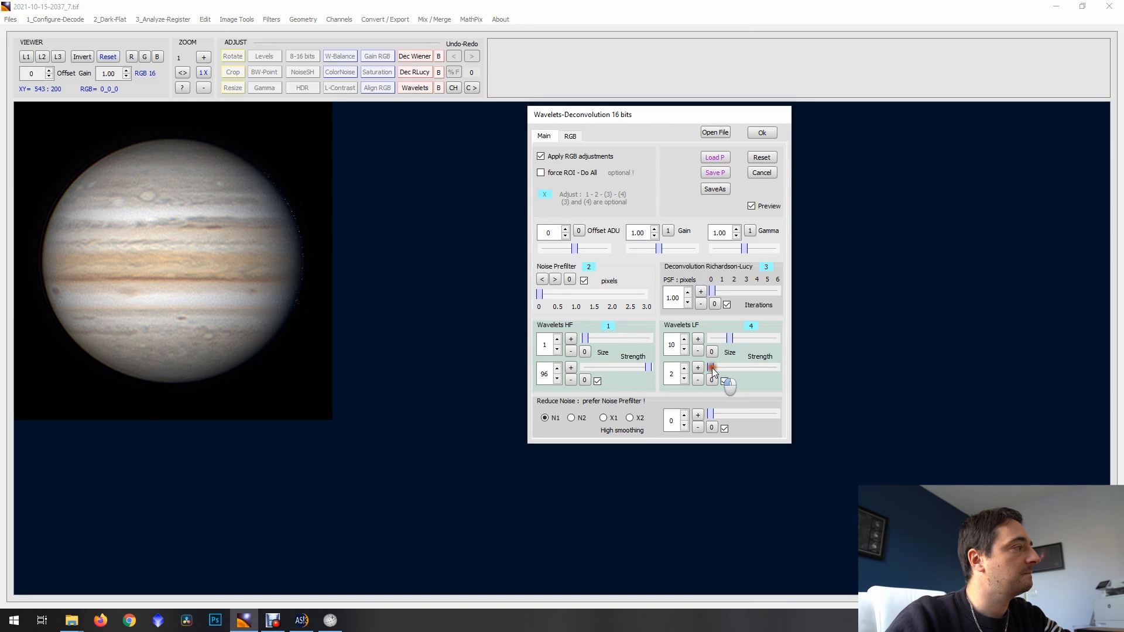
{"action": "left_click_drag", "start_coordinate": [540, 293], "coordinate": [554, 298]}
{"action": "left_click_drag", "start_coordinate": [585, 338], "coordinate": [589, 339]}
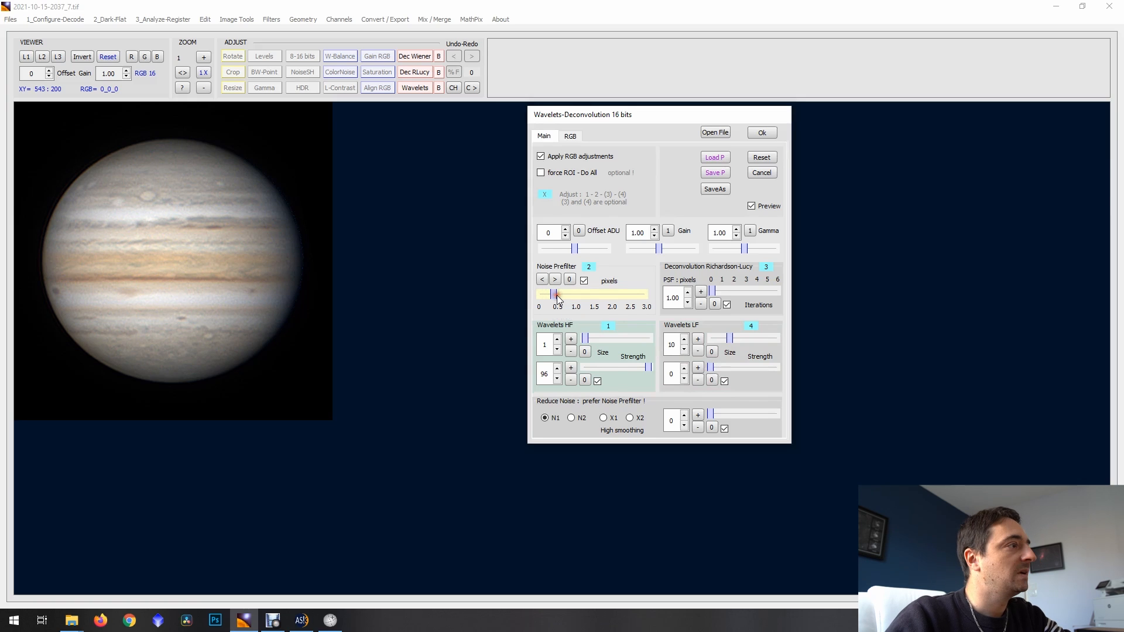
{"action": "left_click_drag", "start_coordinate": [551, 295], "coordinate": [560, 296]}
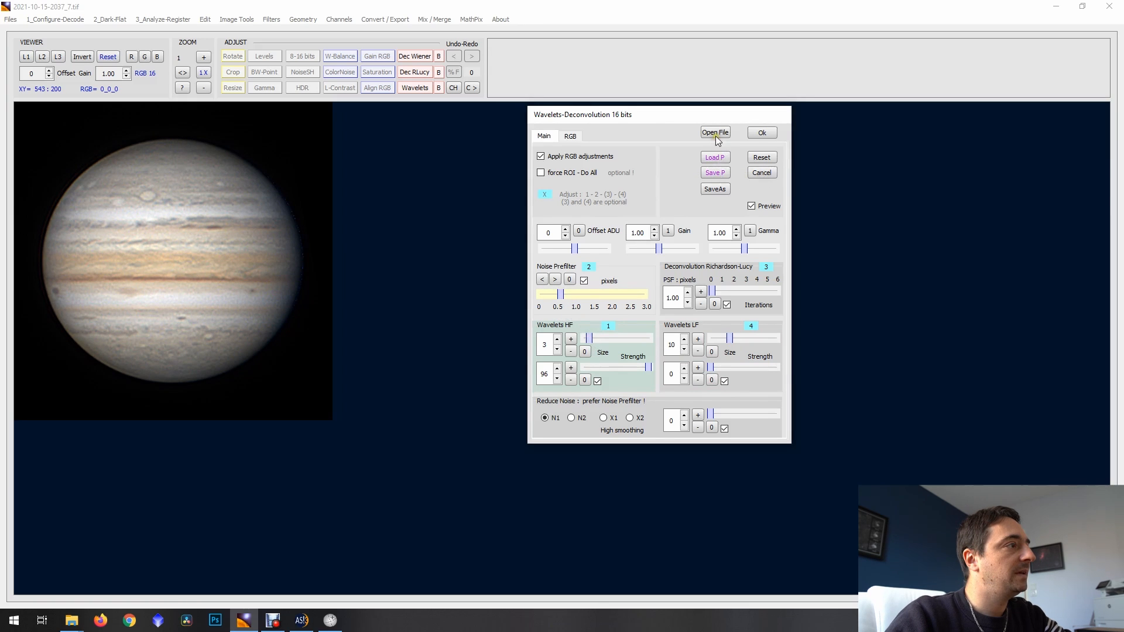
{"action": "left_click", "coordinate": [721, 189]}
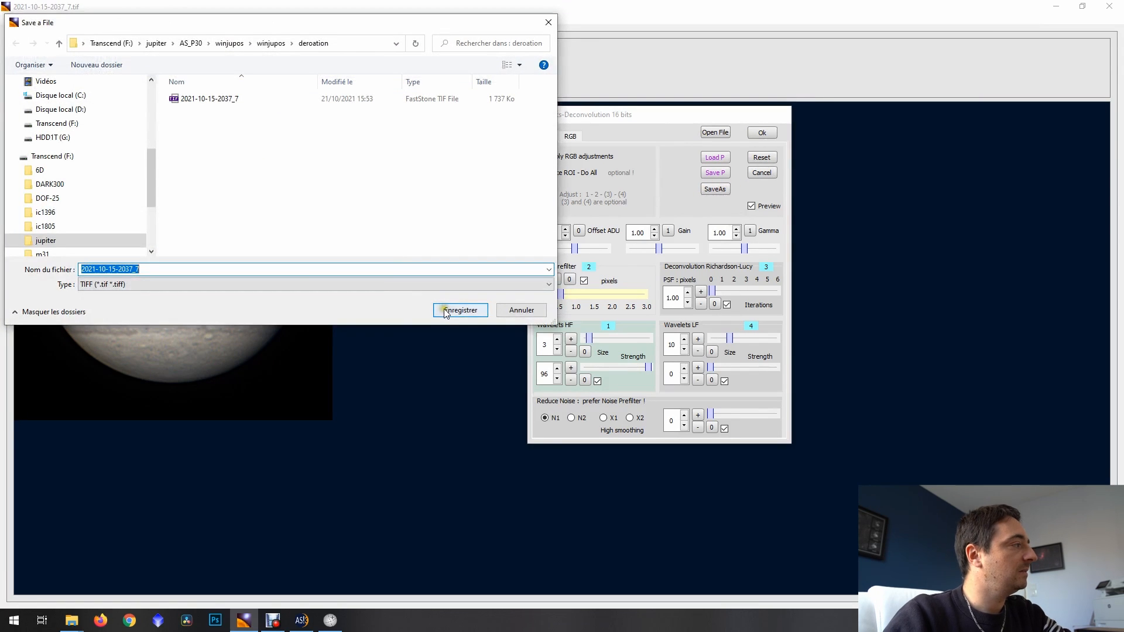
{"action": "left_click", "coordinate": [209, 269]}
{"action": "type", "text": "_"}
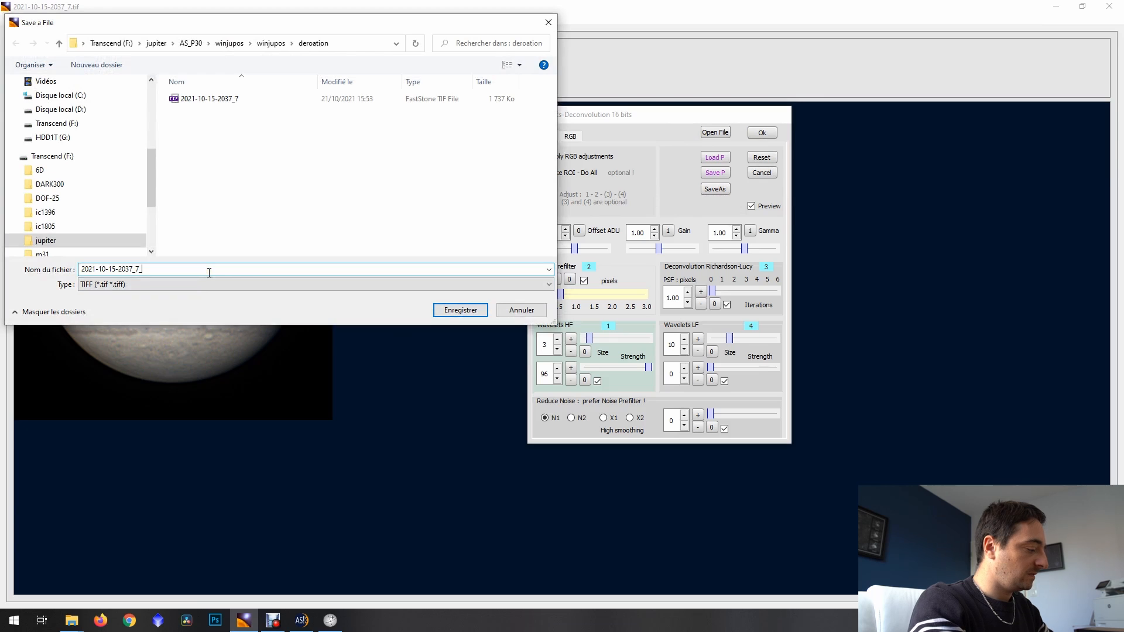
{"action": "type", "text": "traité"}
{"action": "key", "text": "Return"}
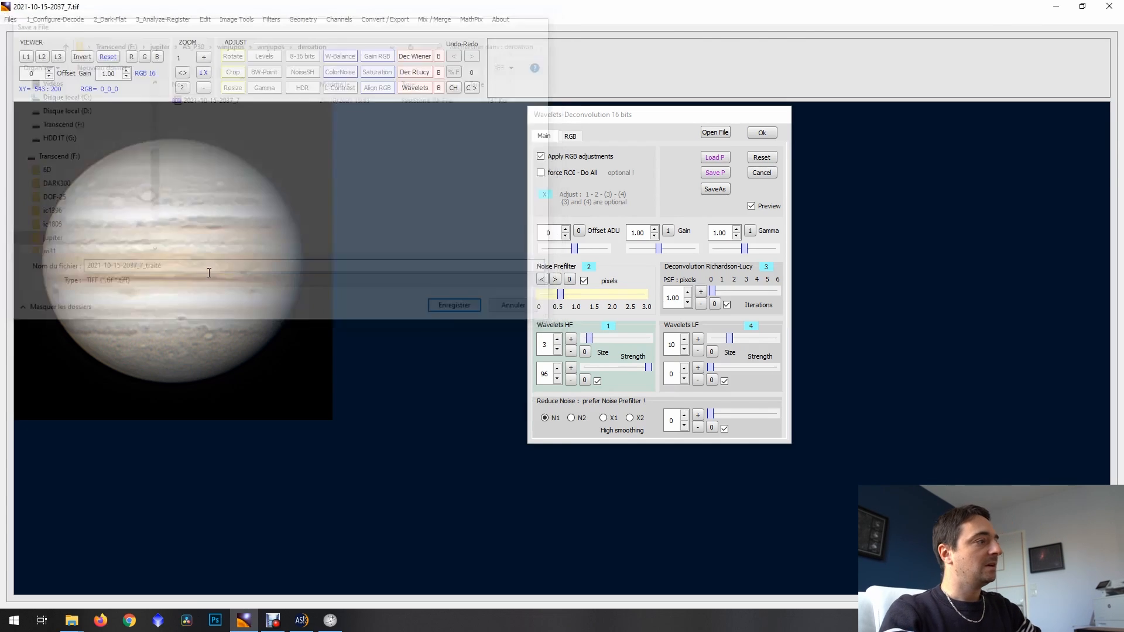